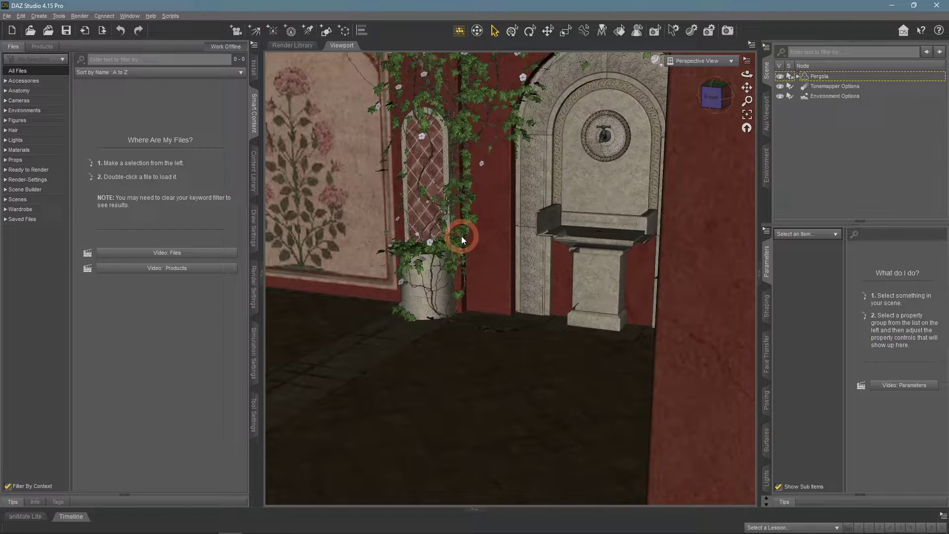
Create a Sphere primitive with Create Primitive and select it in the Scene pane.
click(326, 33)
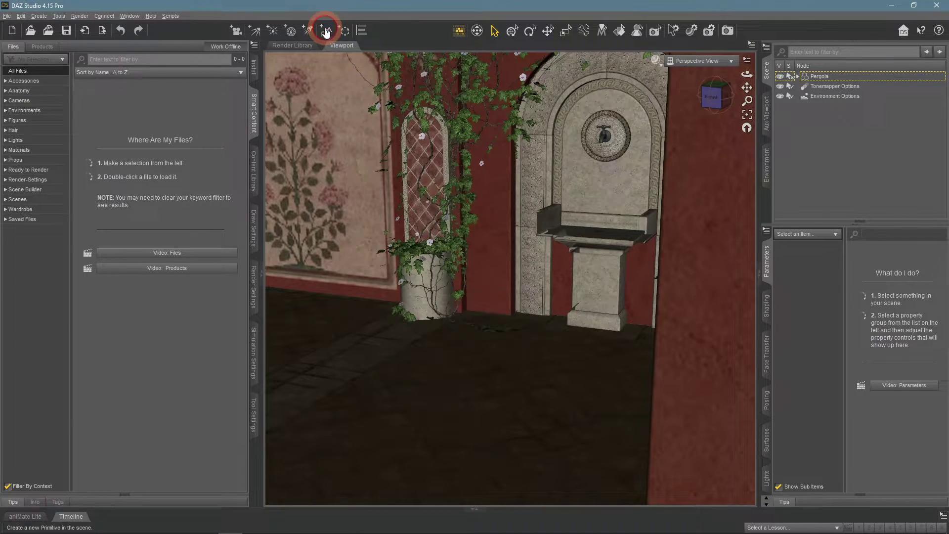
click(448, 212)
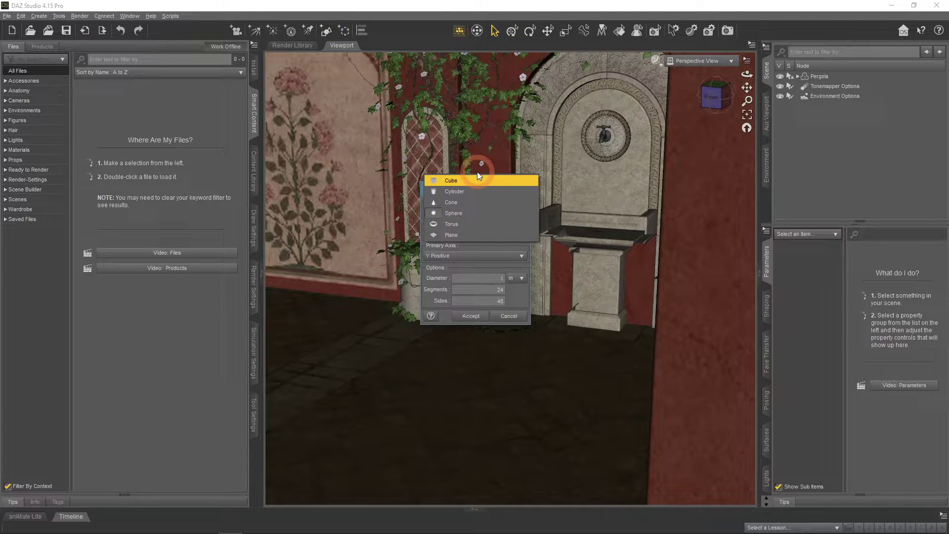
click(474, 210)
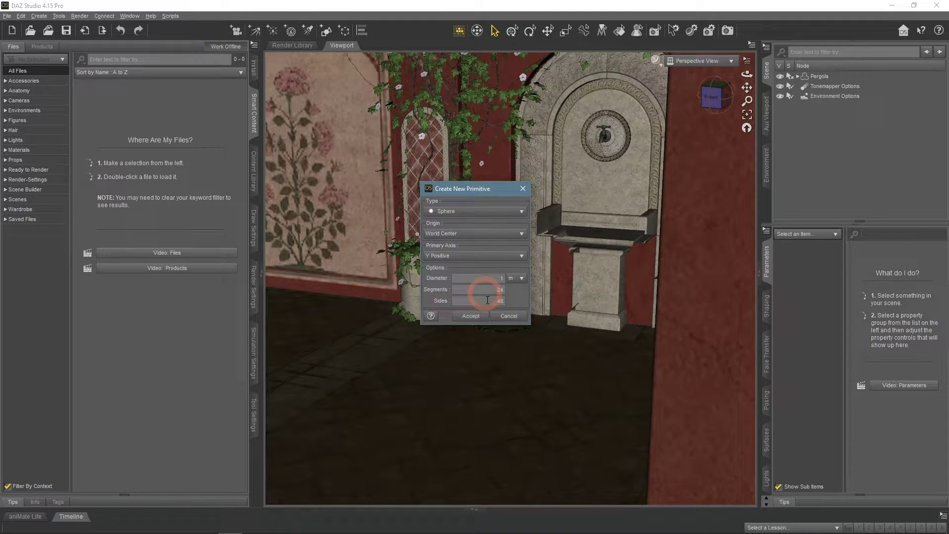
click(481, 322)
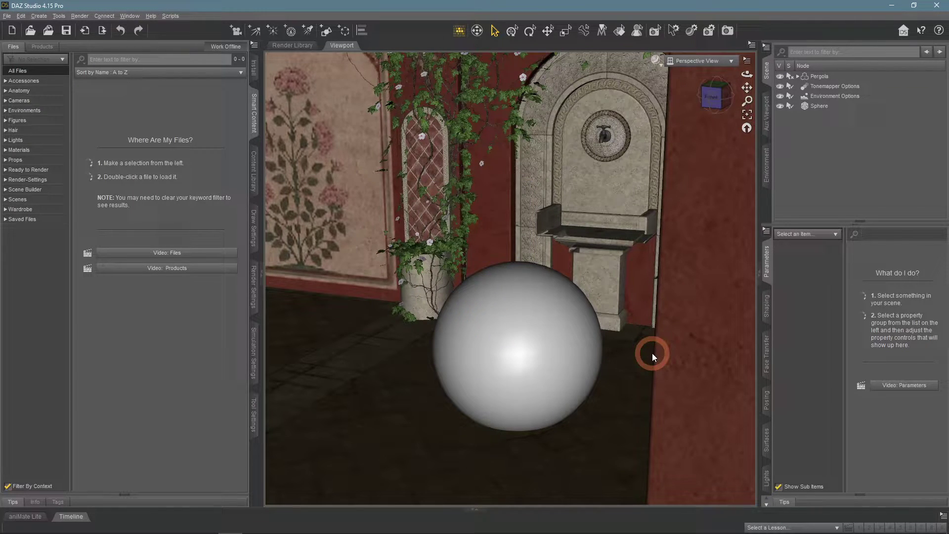
click(783, 218)
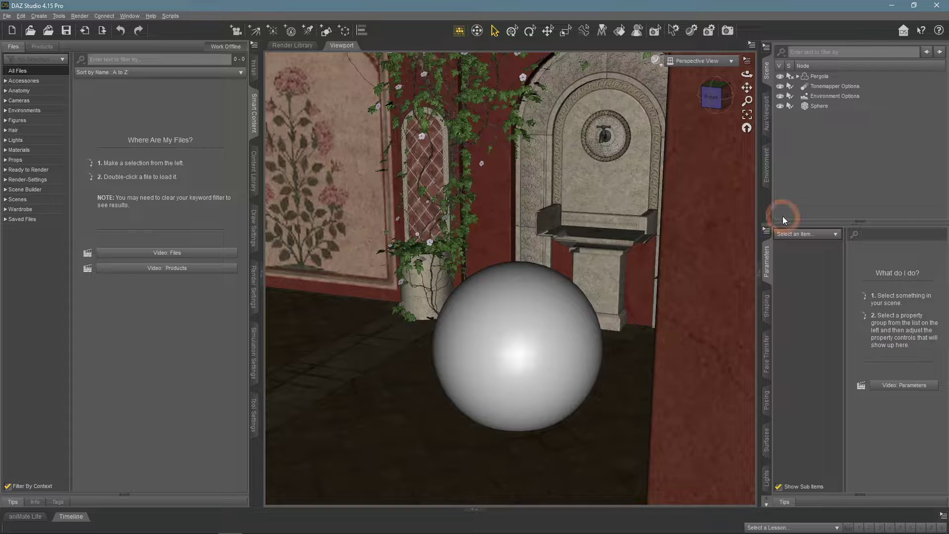
click(818, 107)
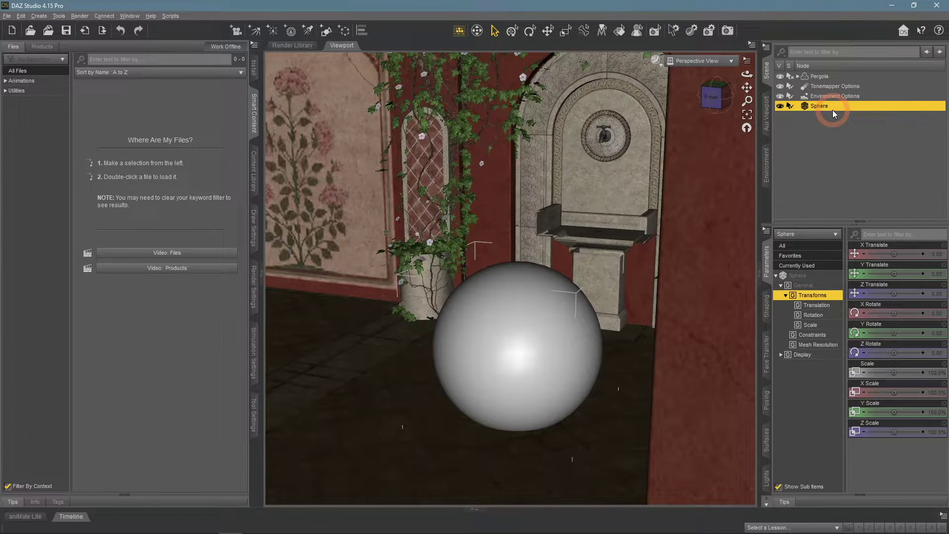
Set the Sphere surface's Emission Color to pure white (1.00, 1.00, 1.00) in the Surfaces pane.
click(767, 440)
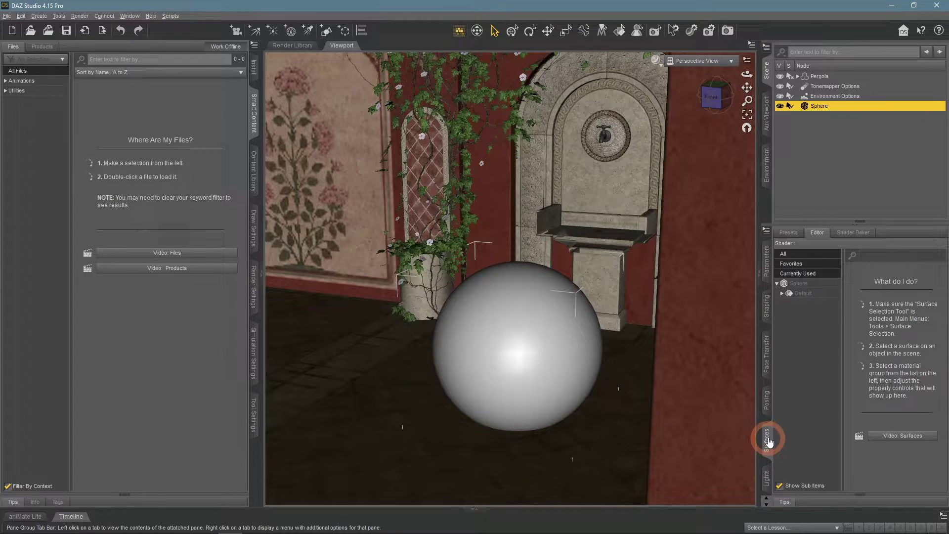
click(802, 289)
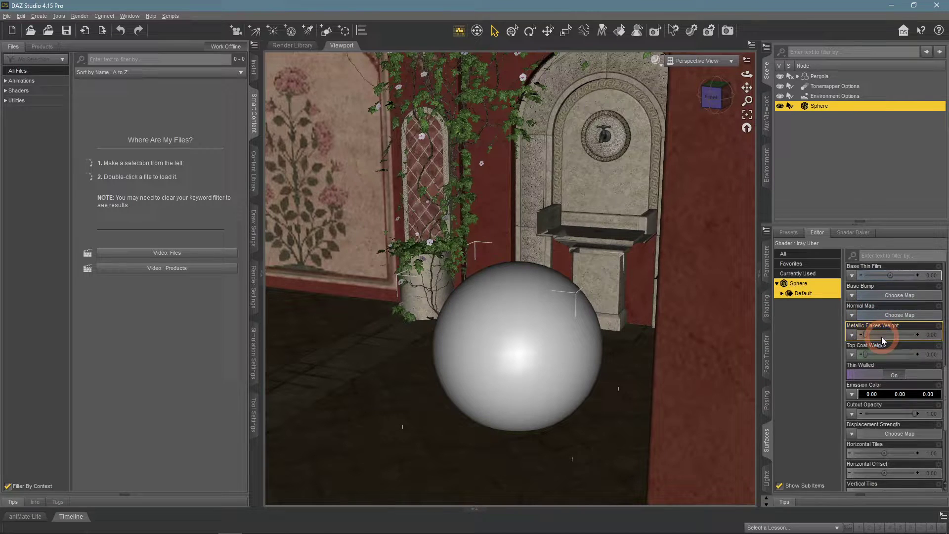
scroll(883, 342, up, 10)
scroll(889, 386, down, 10)
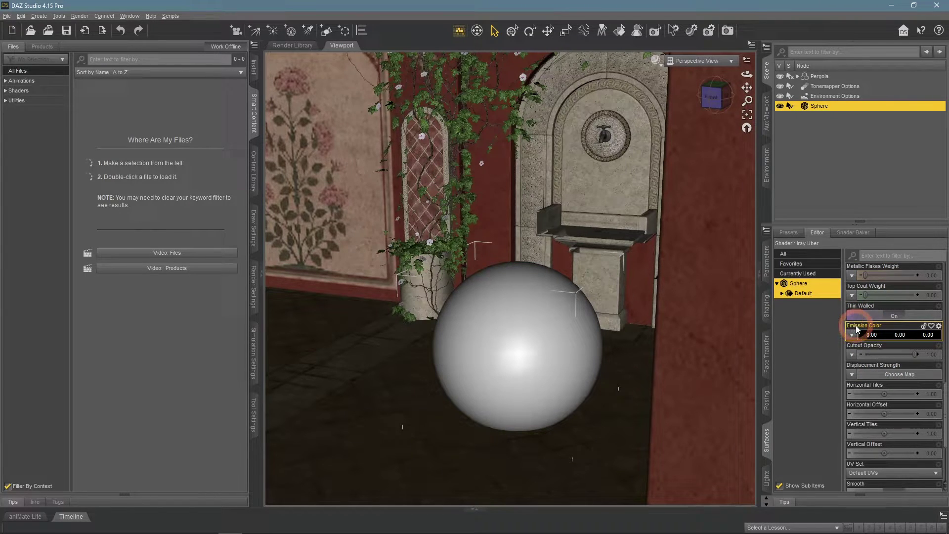
click(892, 338)
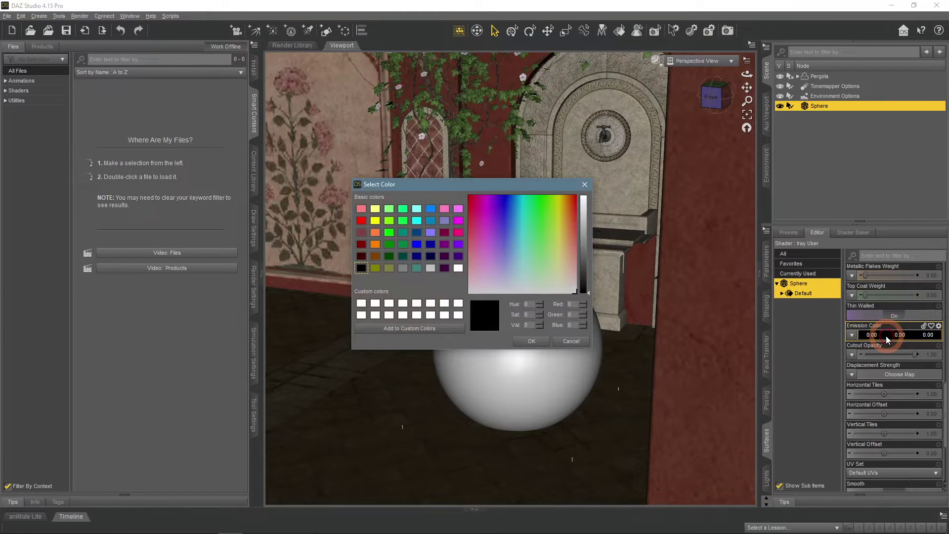
click(579, 287)
drag(582, 289, 582, 201)
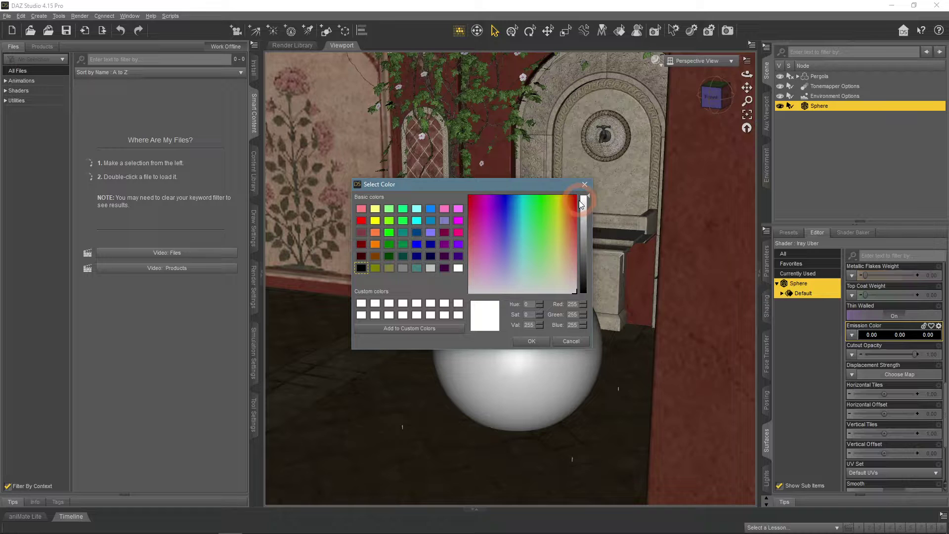
click(529, 341)
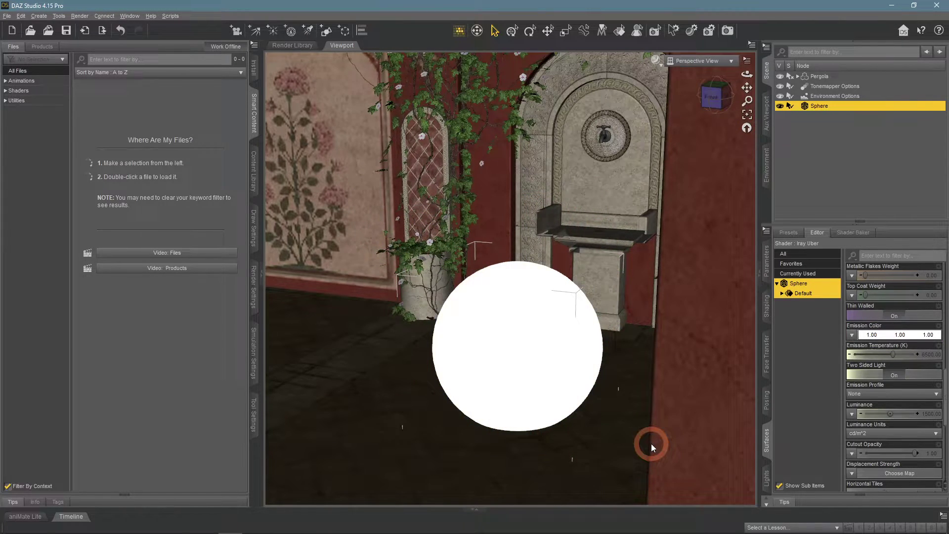
Switch the viewport DrawStyle to NVIDIA Iray and enter a trial Luminance value for the sphere.
click(656, 60)
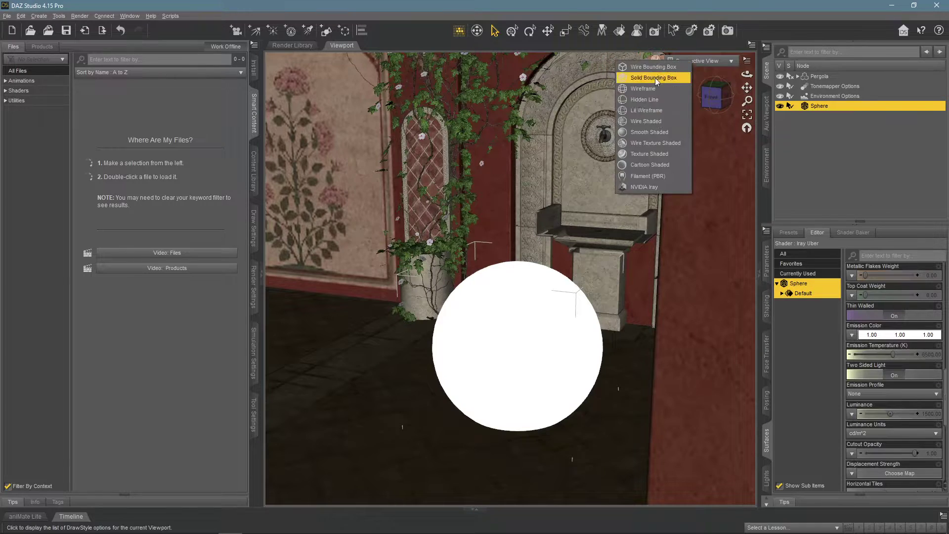
click(652, 188)
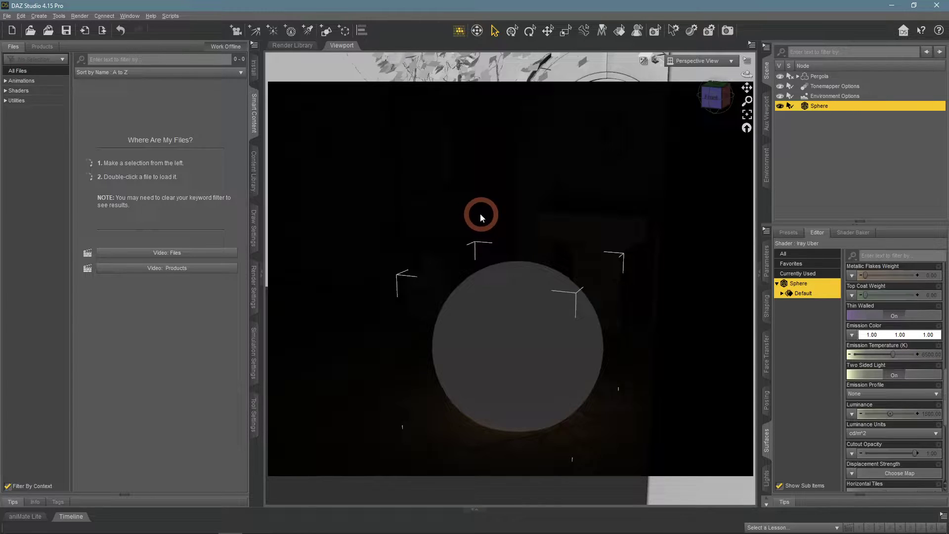
click(924, 414)
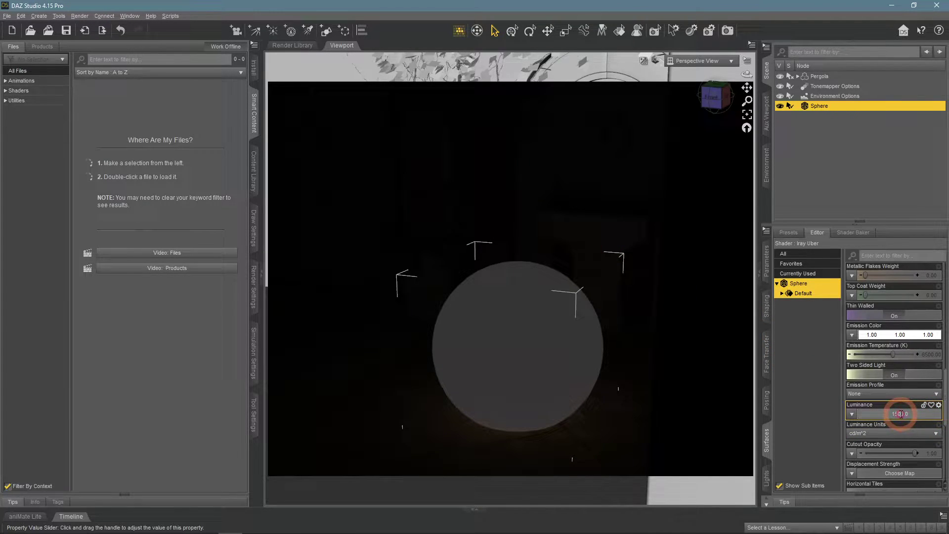
text(0)
key(Return)
click(811, 412)
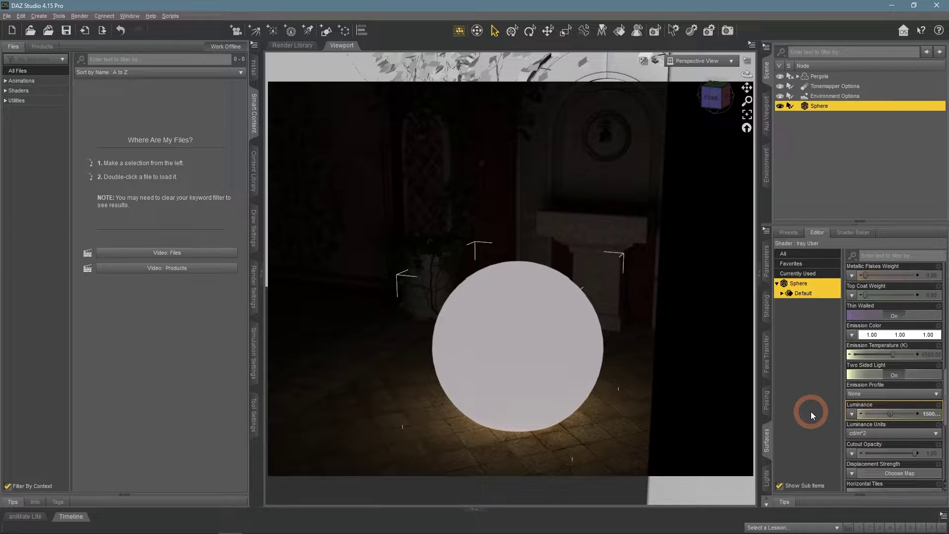
Raise the sphere's Luminance again to brighten the pergola floor.
click(908, 414)
click(900, 415)
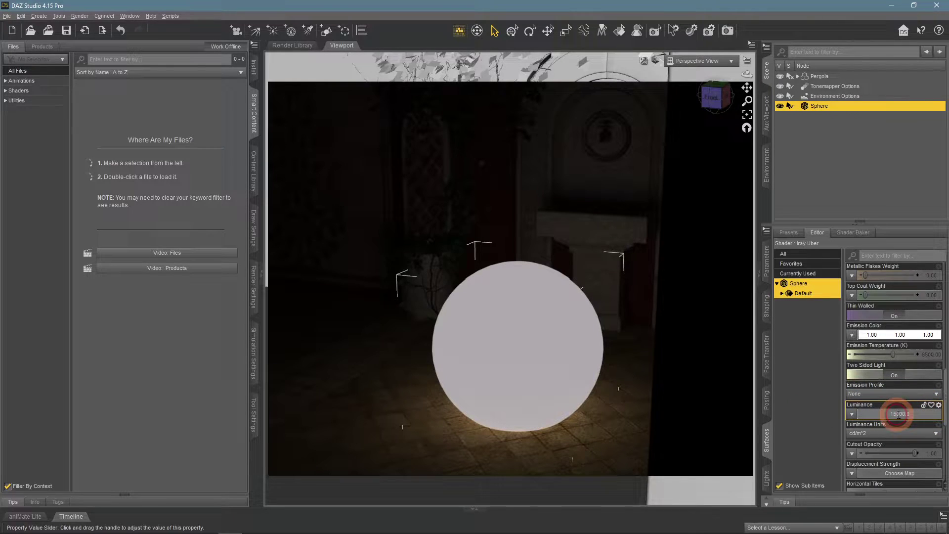
key(Return)
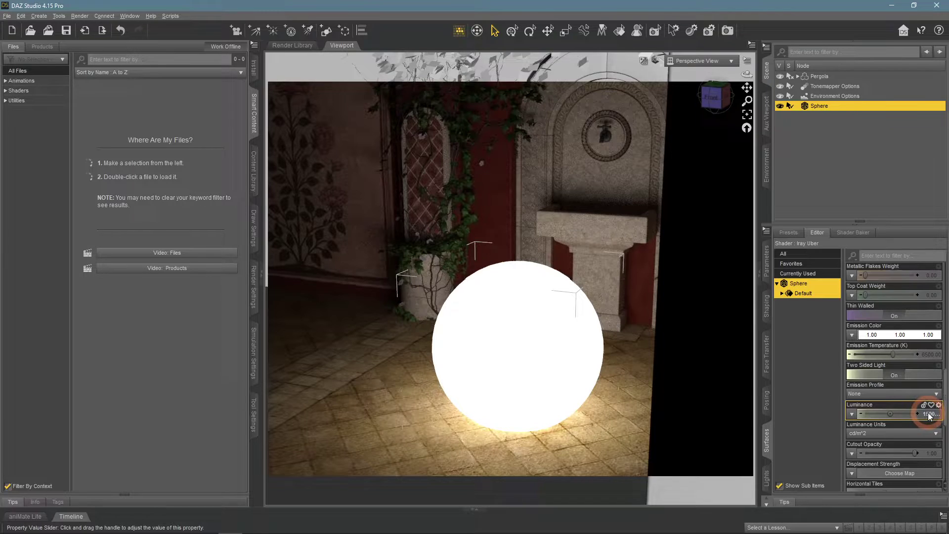
click(933, 414)
Restore Luminance to 1500, then switch units to cd/cm^2 and set Luminance to 200.
text(1500)
click(904, 416)
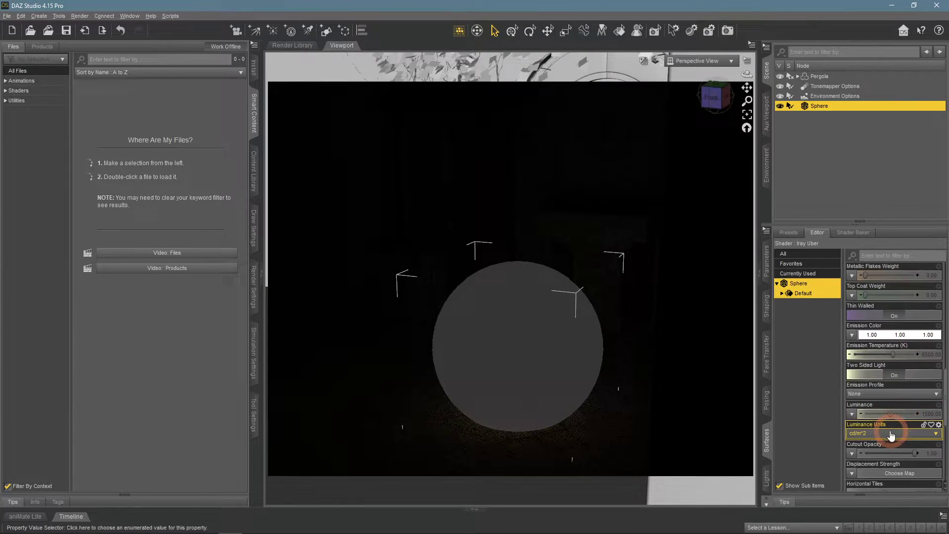
click(858, 439)
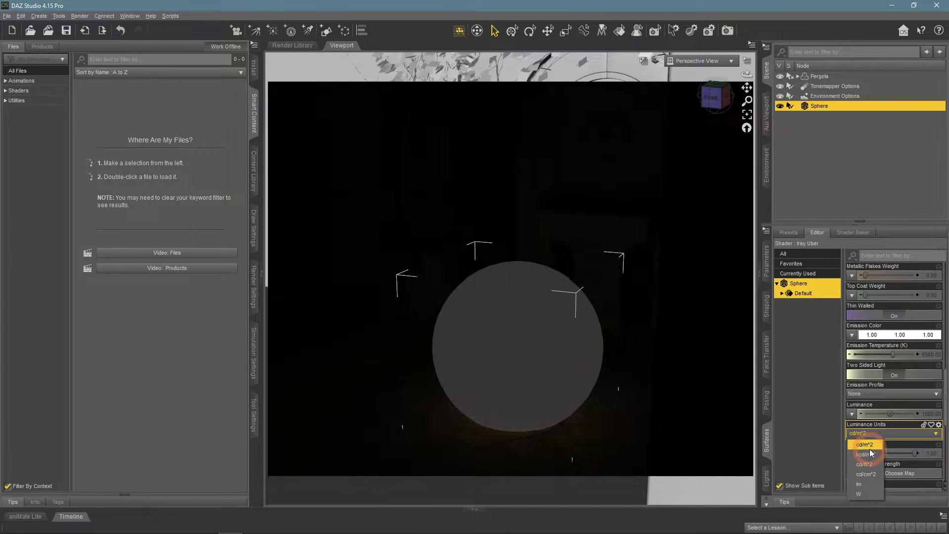
click(868, 474)
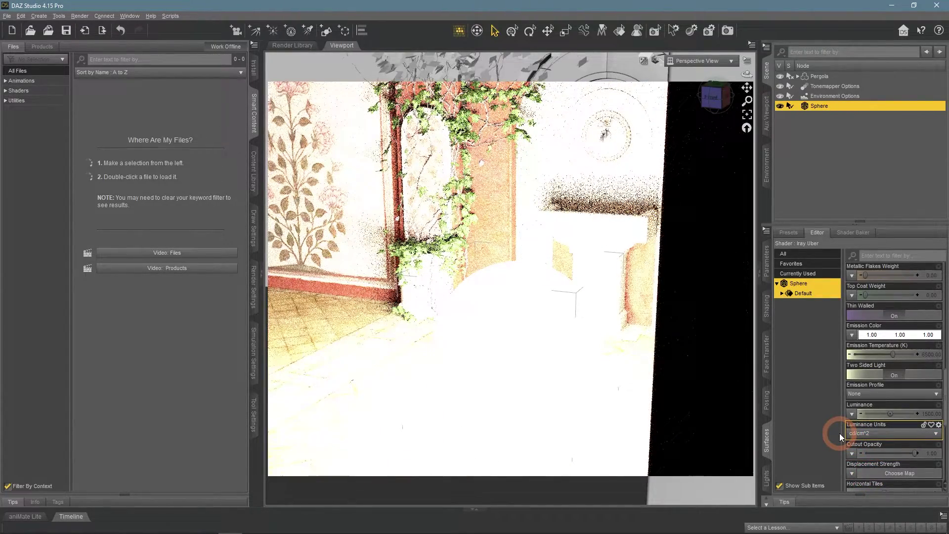
click(928, 415)
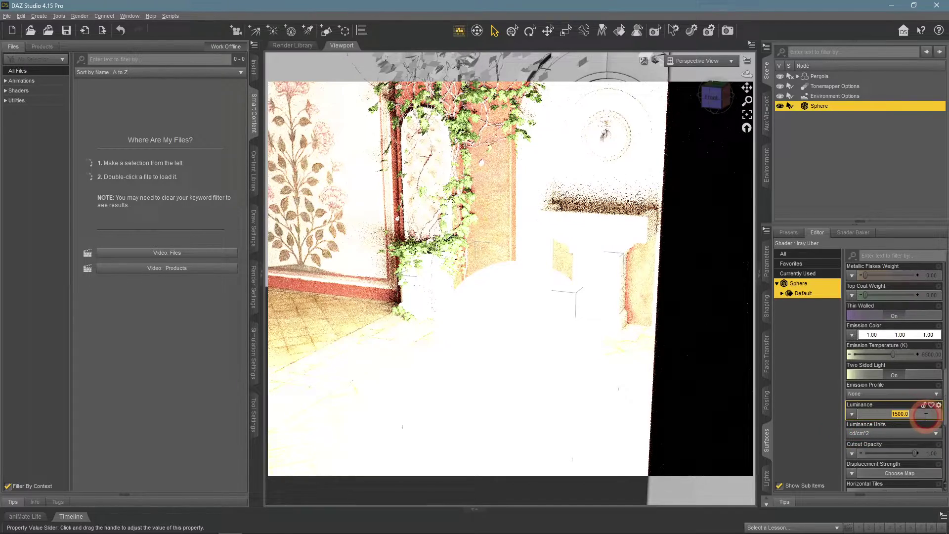
text(200)
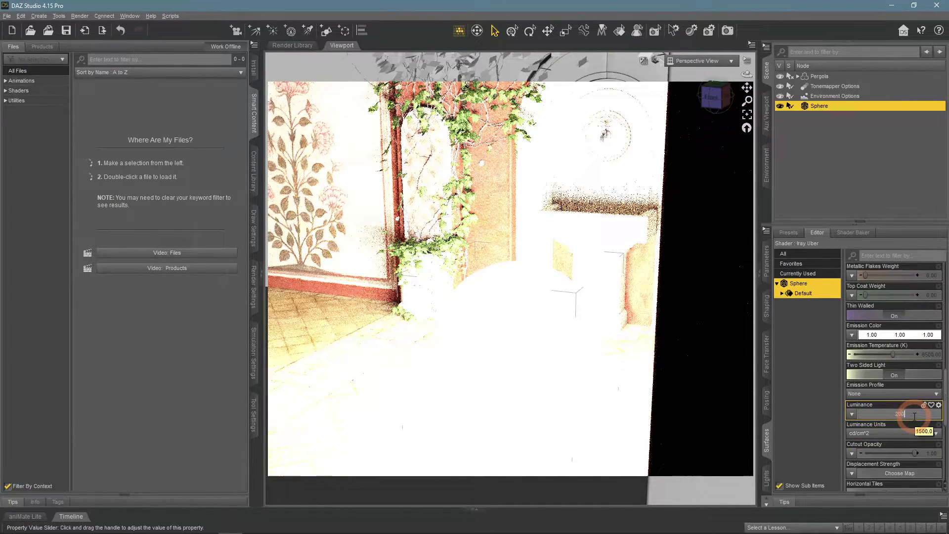
key(Return)
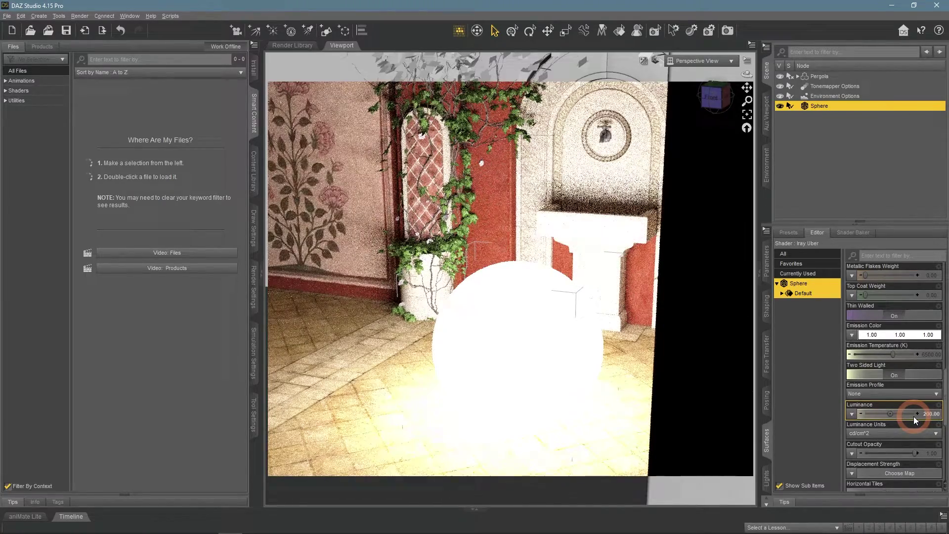
Try W and lm luminance units, then settle on kcd/m^2.
click(915, 433)
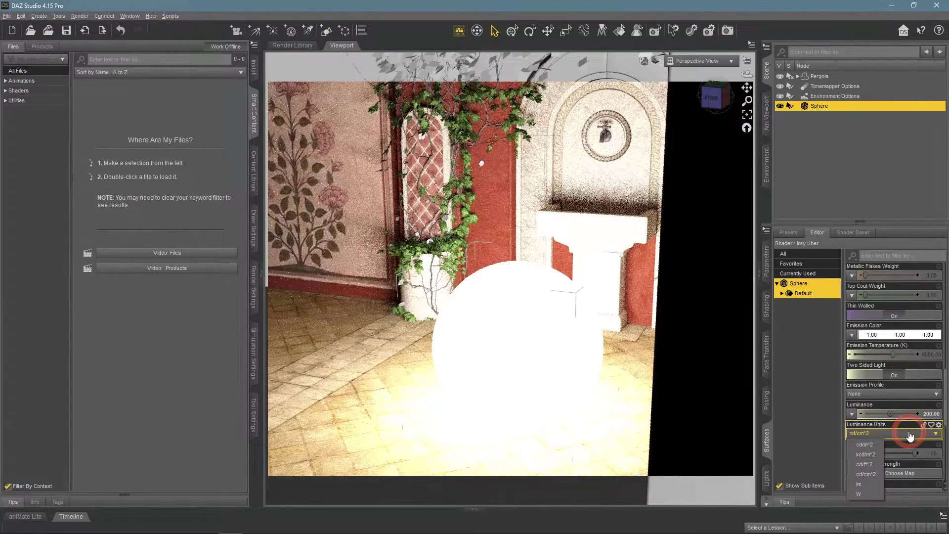
click(868, 493)
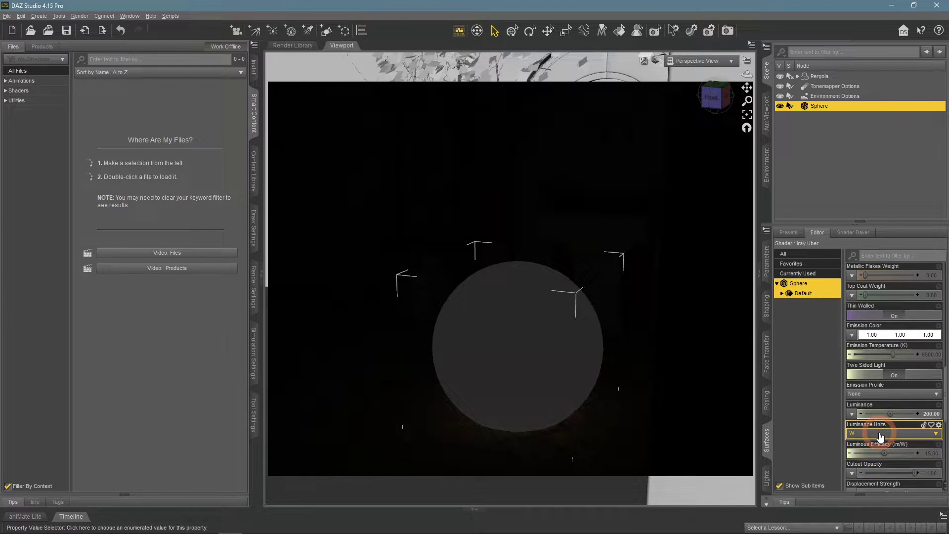
click(880, 434)
click(863, 484)
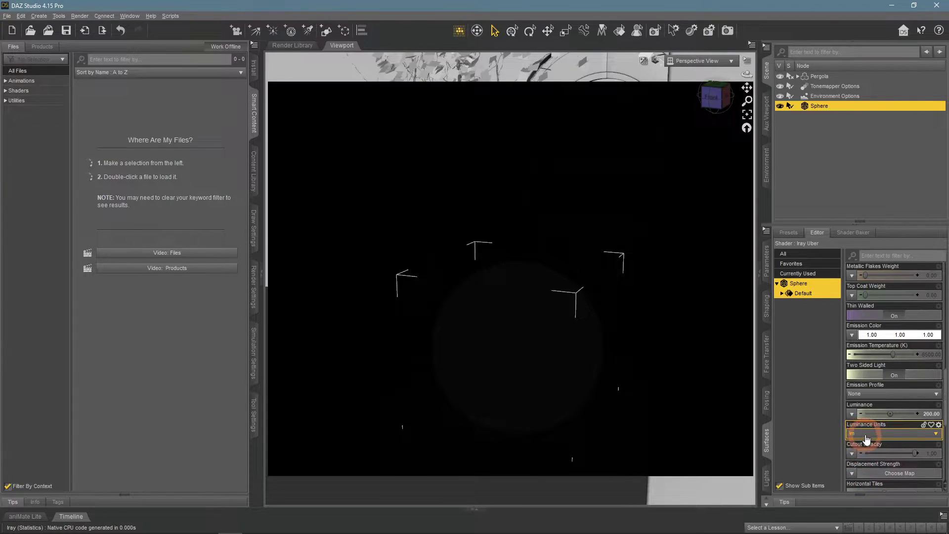
click(869, 434)
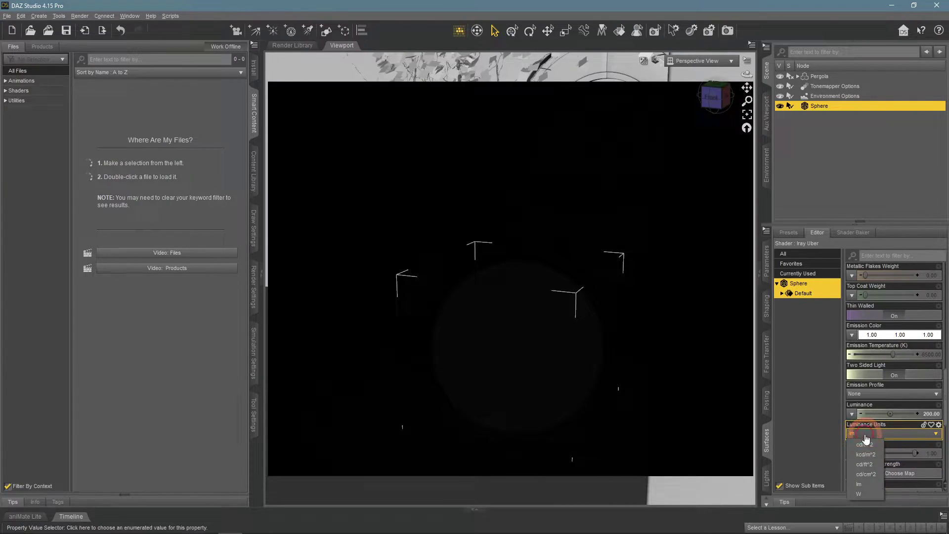
click(866, 454)
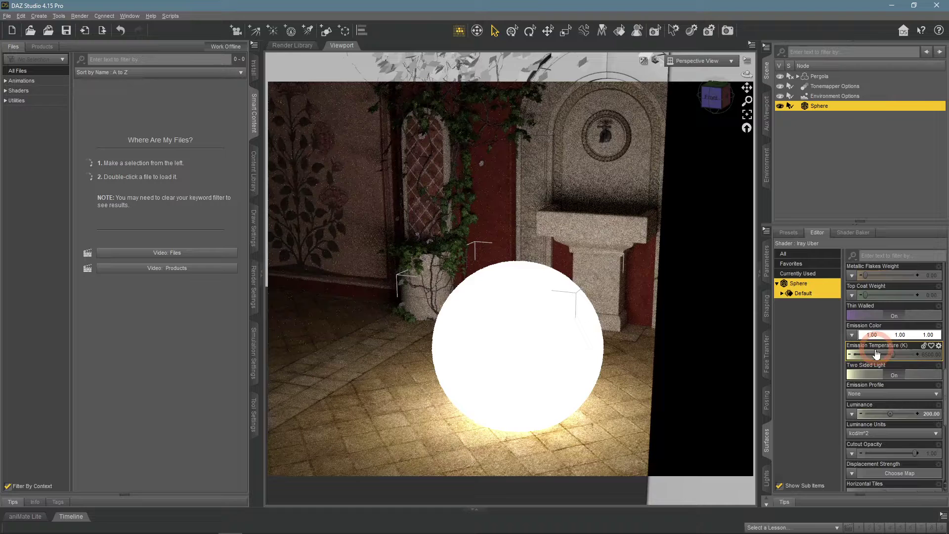
Set the sphere's Emission Temperature to 2000 K, then change it to 9000 K.
click(934, 359)
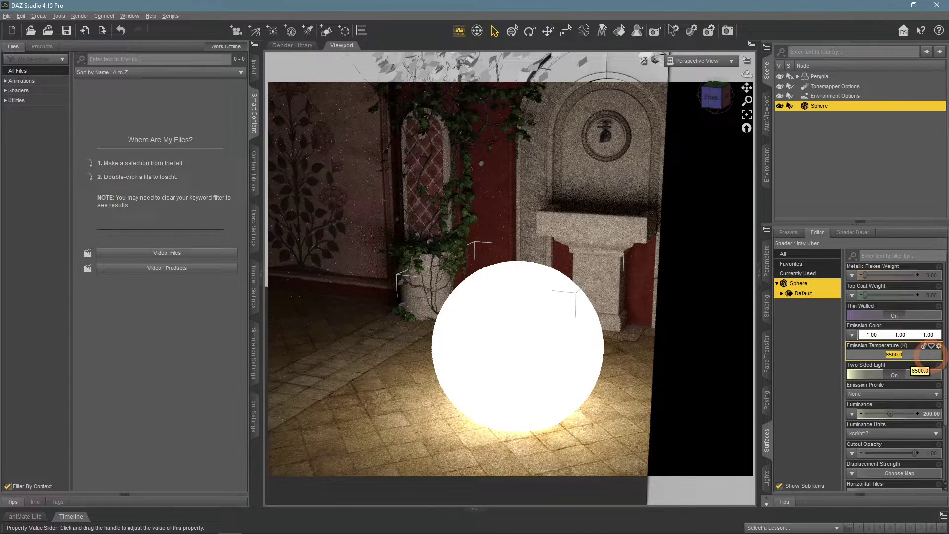
text(2000)
key(Return)
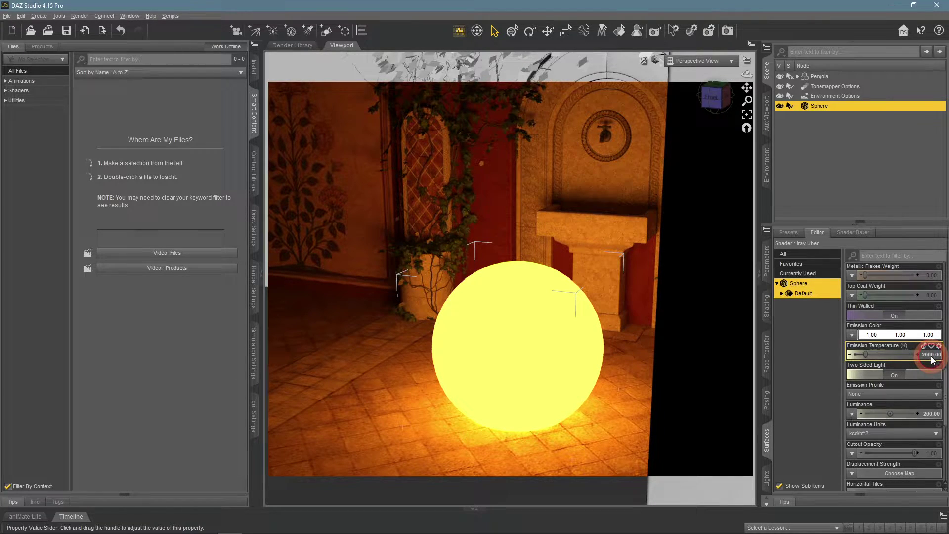
click(933, 356)
text(9000)
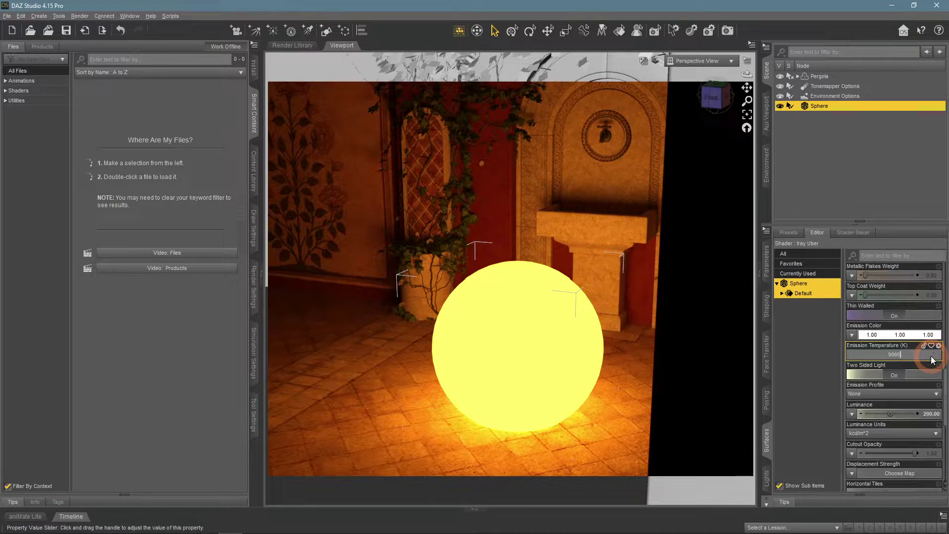
key(Return)
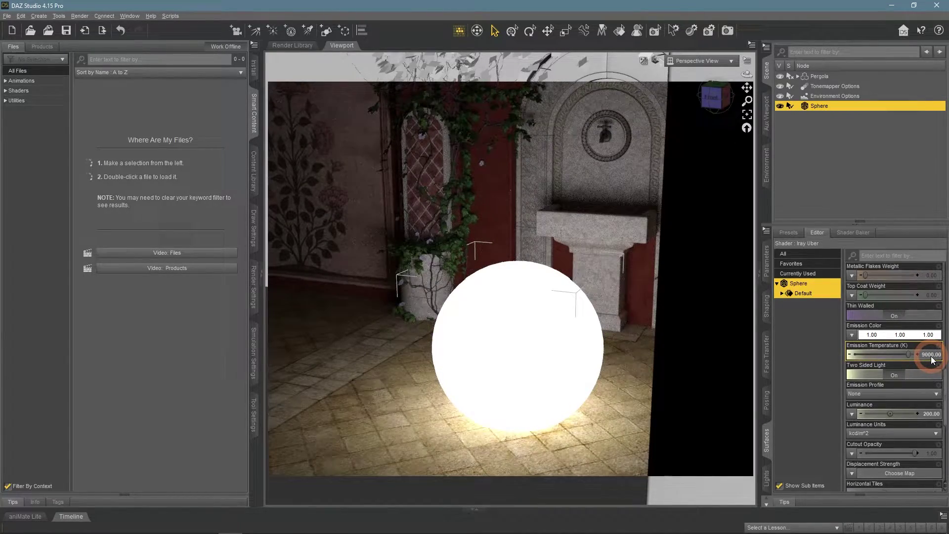
Delete the glowing Sphere from the Scene pane.
click(824, 123)
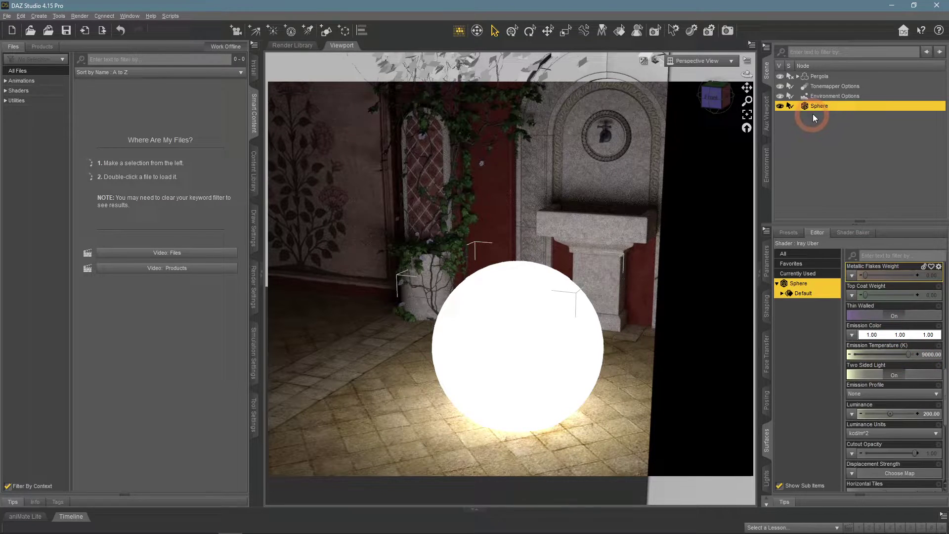
right_click(821, 106)
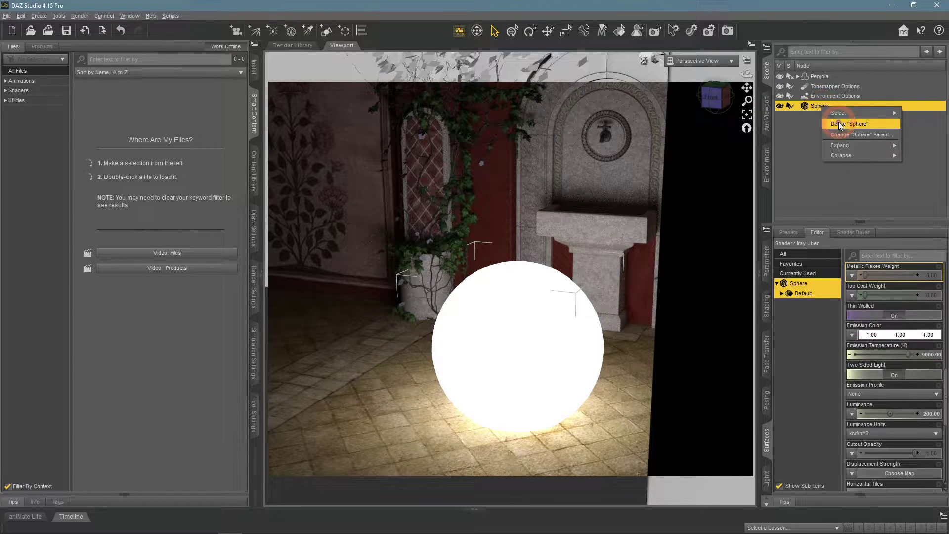
click(839, 124)
Add a new Sphere primitive and select it in the Scene pane.
click(326, 30)
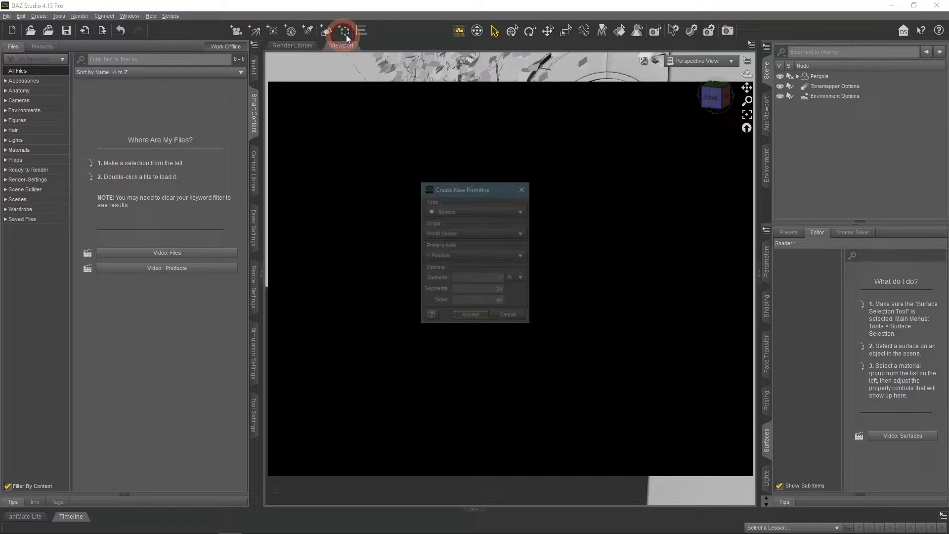
click(468, 161)
click(471, 316)
click(412, 285)
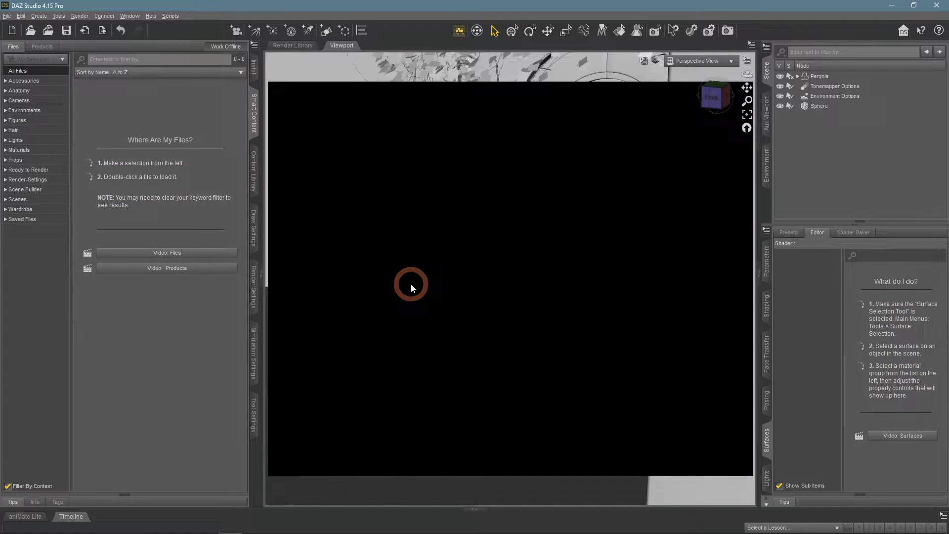
click(443, 259)
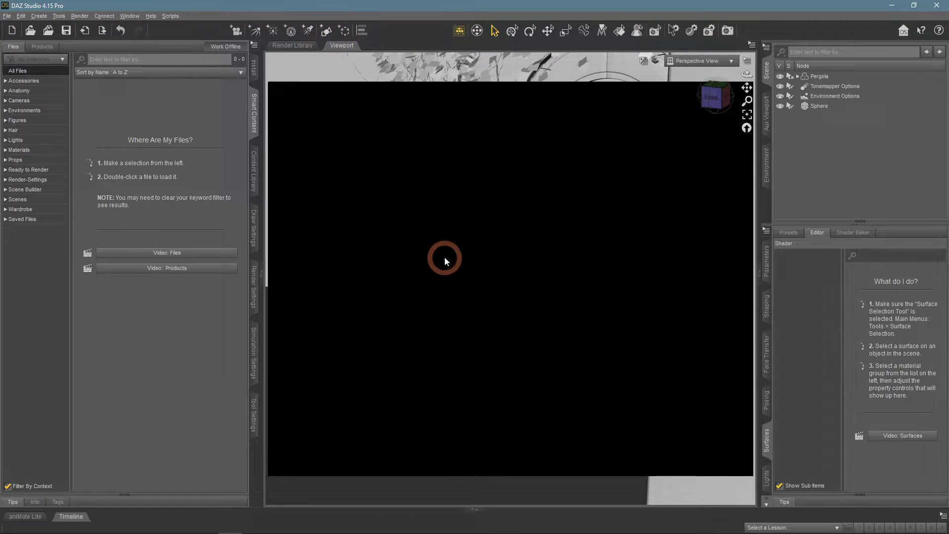
click(504, 306)
click(602, 236)
click(594, 469)
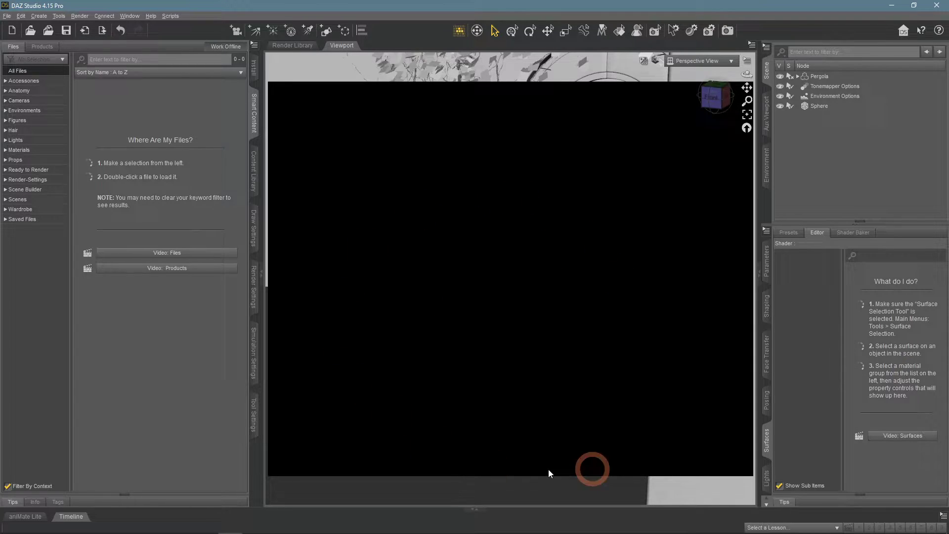
click(741, 378)
click(821, 108)
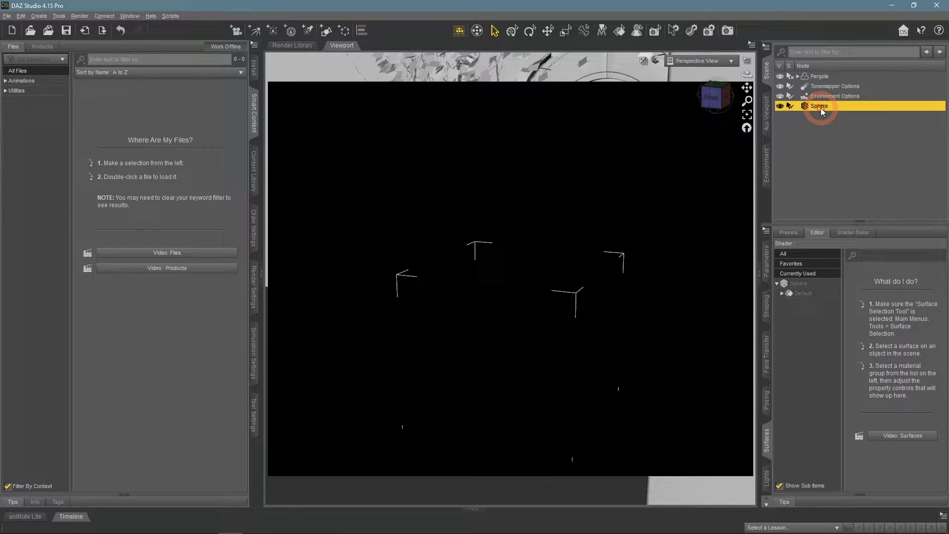
Apply the Shaders > Iray > Emissive preset to the new sphere's surface.
click(799, 283)
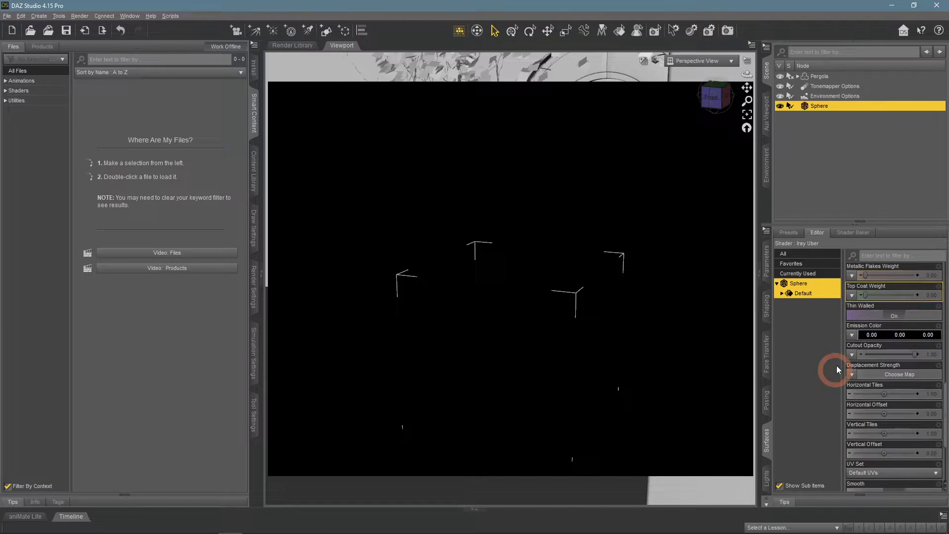
click(789, 233)
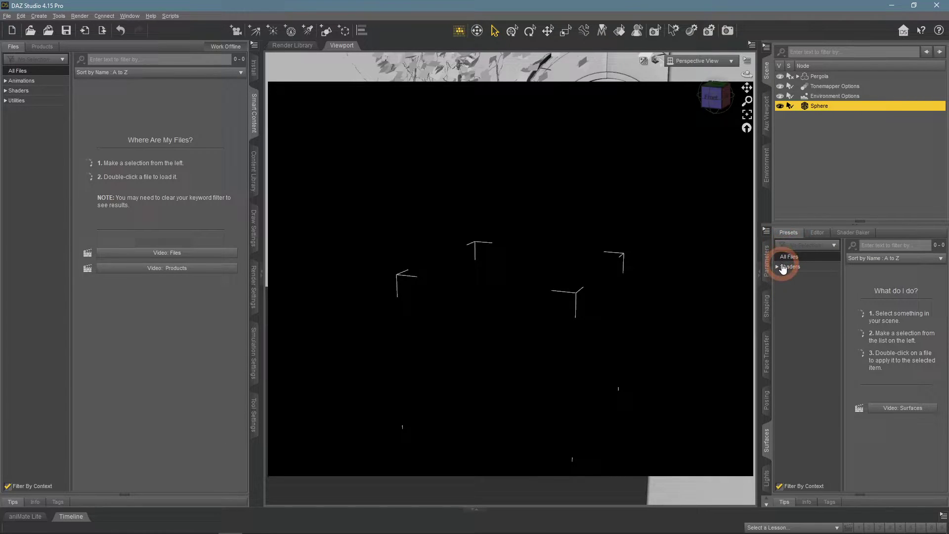
click(780, 271)
click(777, 267)
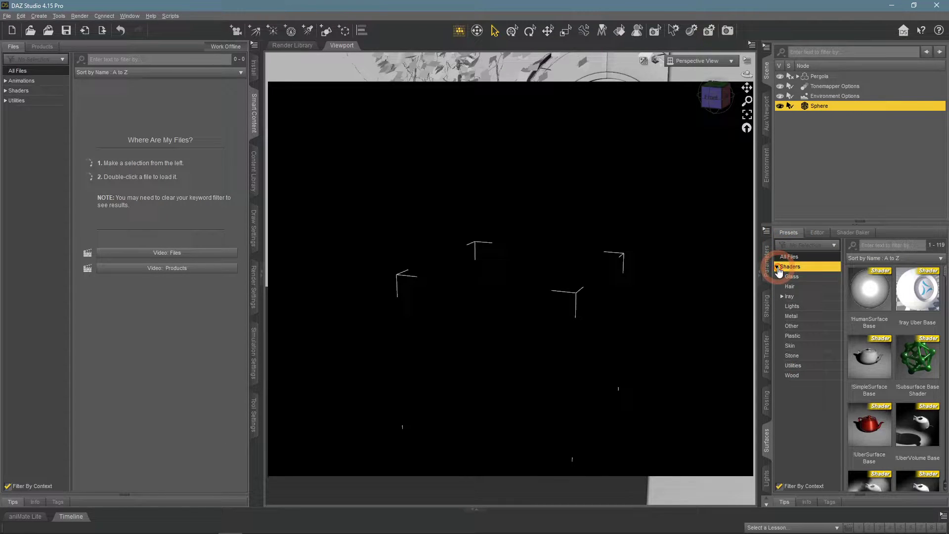
click(790, 297)
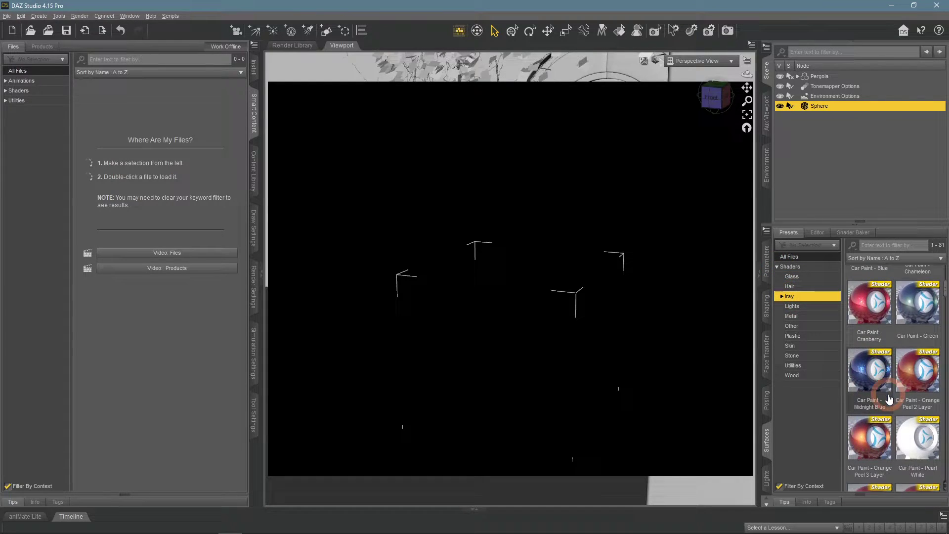
scroll(889, 398, down, 5)
scroll(888, 398, down, 8)
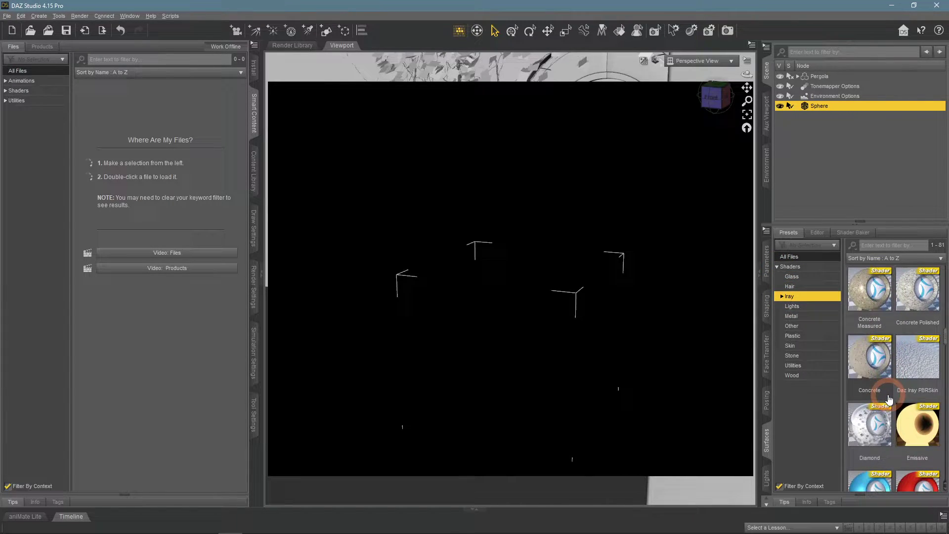
double_click(916, 435)
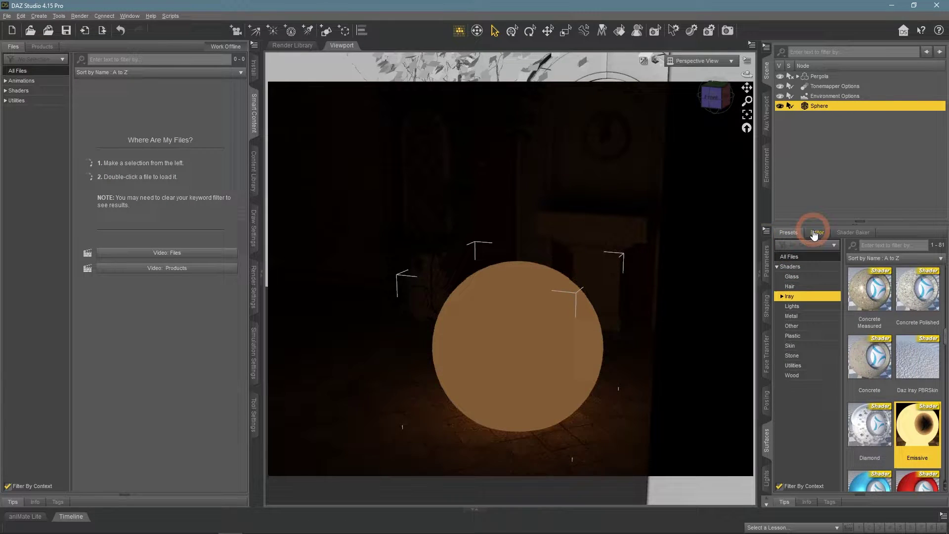
Set the sphere's Emission Temperature to 5000 K.
click(816, 233)
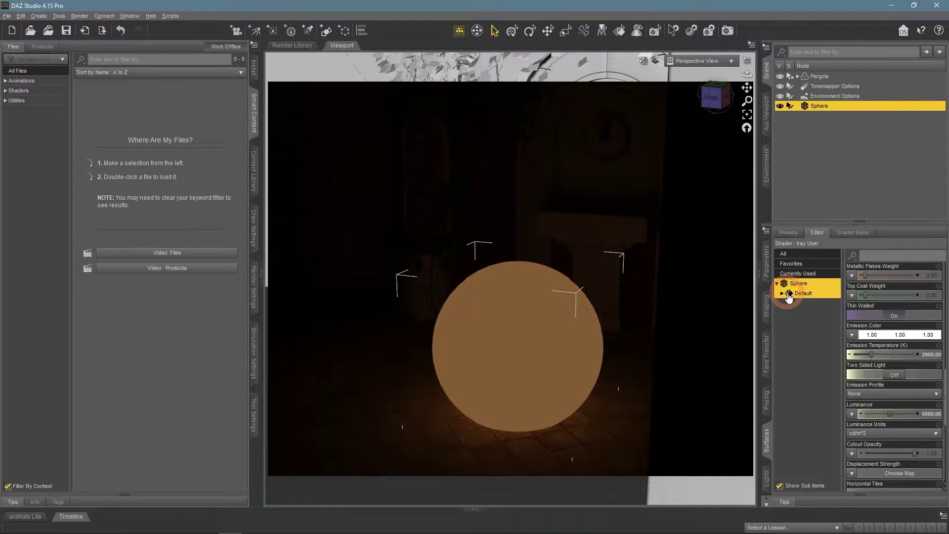
scroll(910, 342, up, 5)
scroll(914, 344, up, 5)
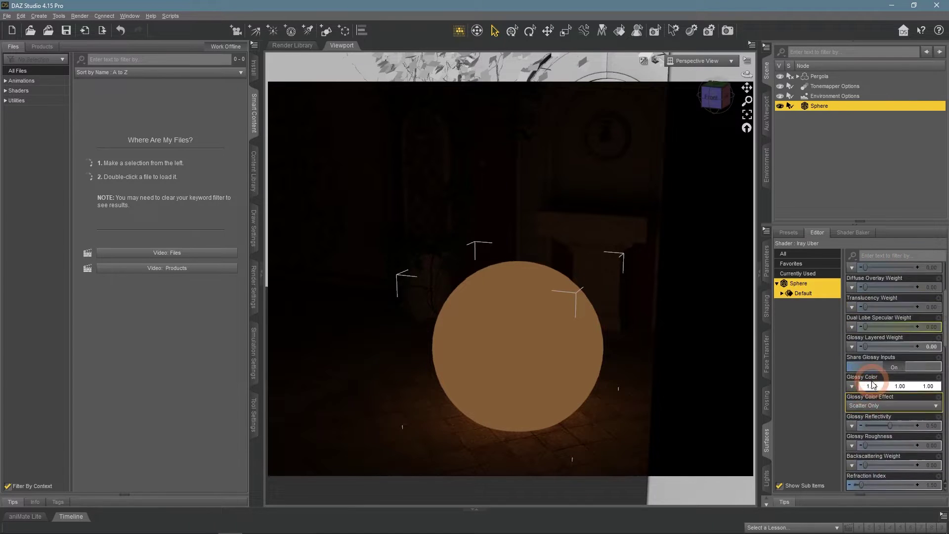
scroll(910, 370, down, 15)
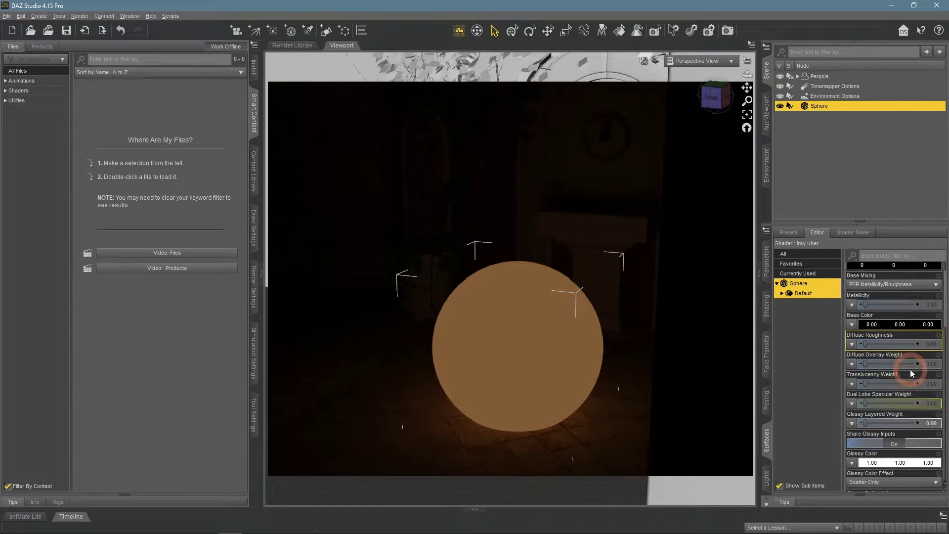
scroll(903, 366, up, 9)
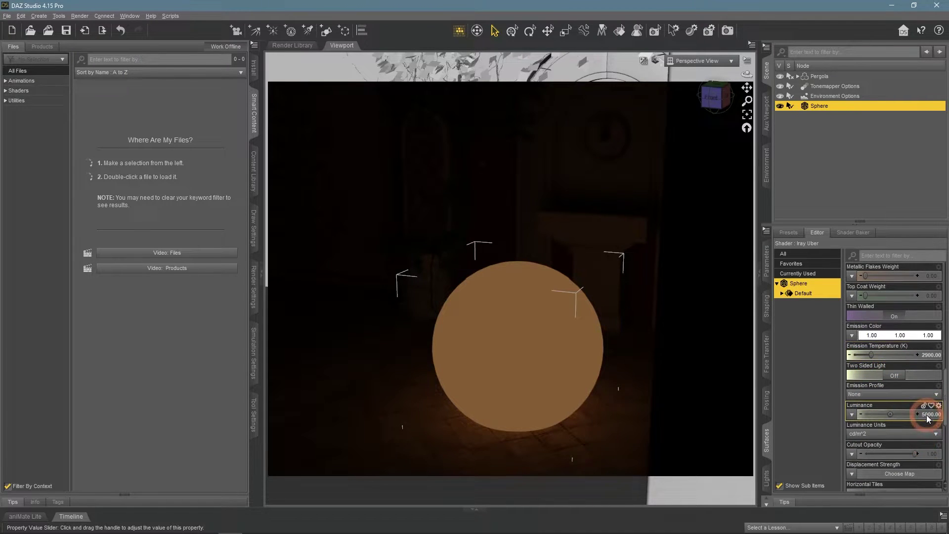
click(926, 355)
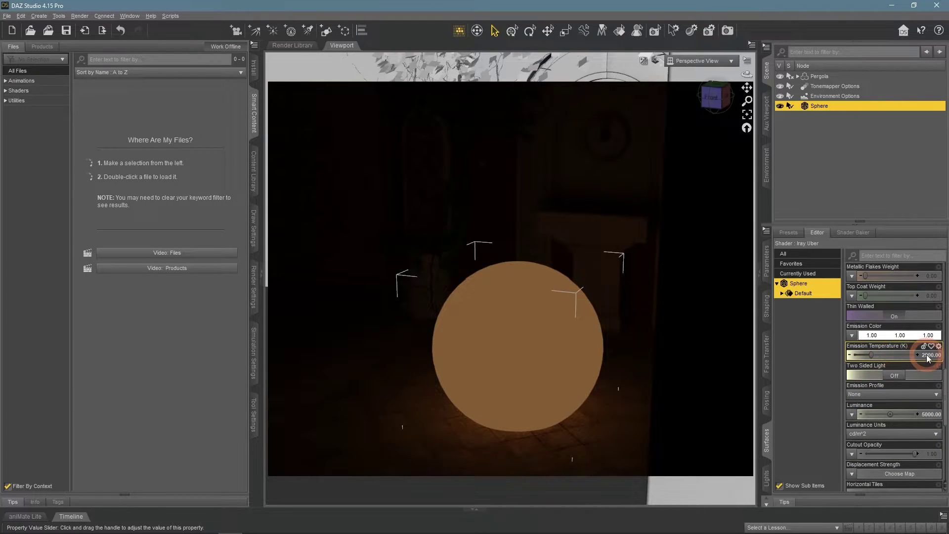
text(50)
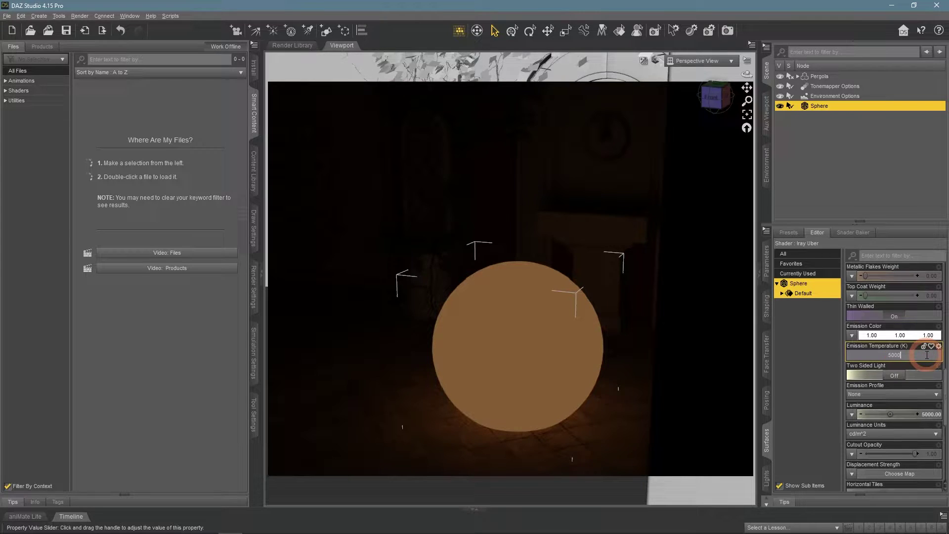
key(Return)
Confirm the sphere's Luminance at 5000 cd/m^2.
click(907, 415)
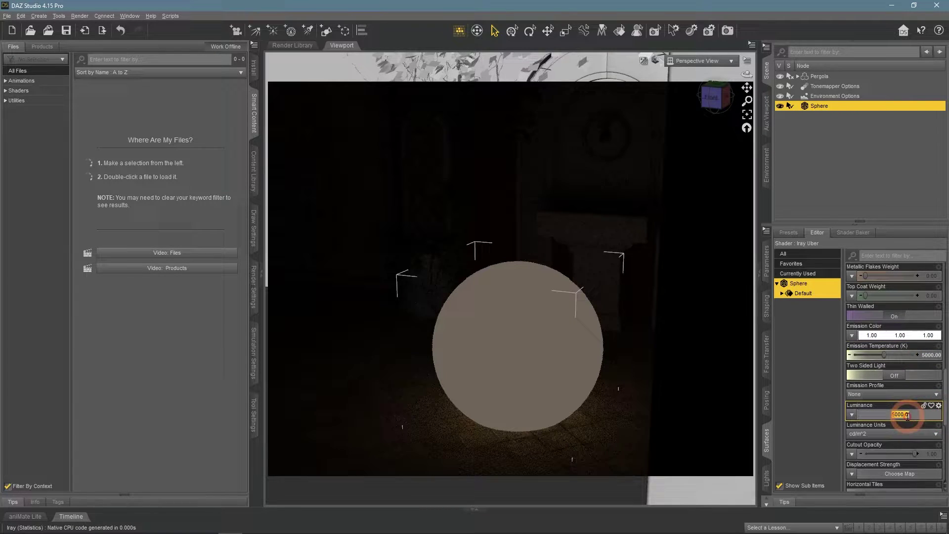
click(907, 415)
key(Return)
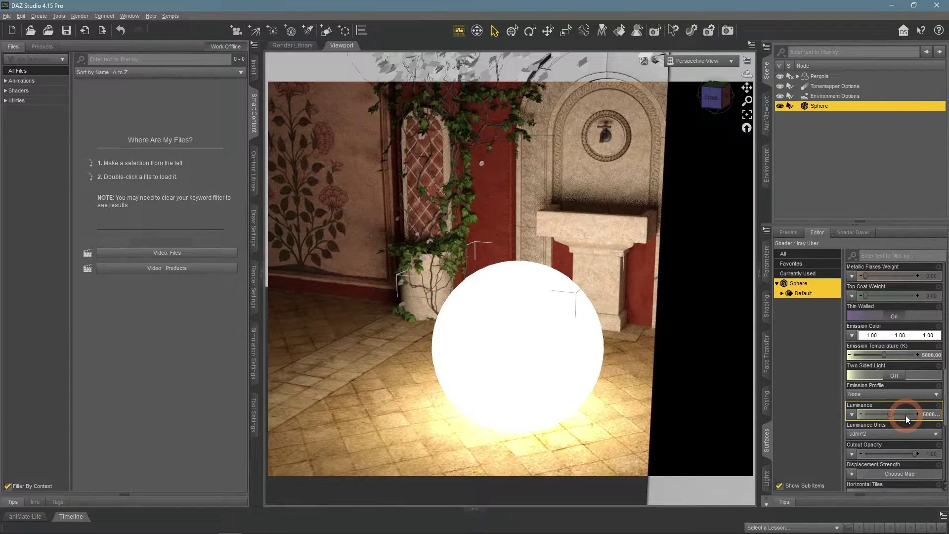
click(825, 370)
click(656, 59)
Switch the viewport to texture-shaded preview and delete the emissive sphere.
click(666, 151)
right_click(821, 106)
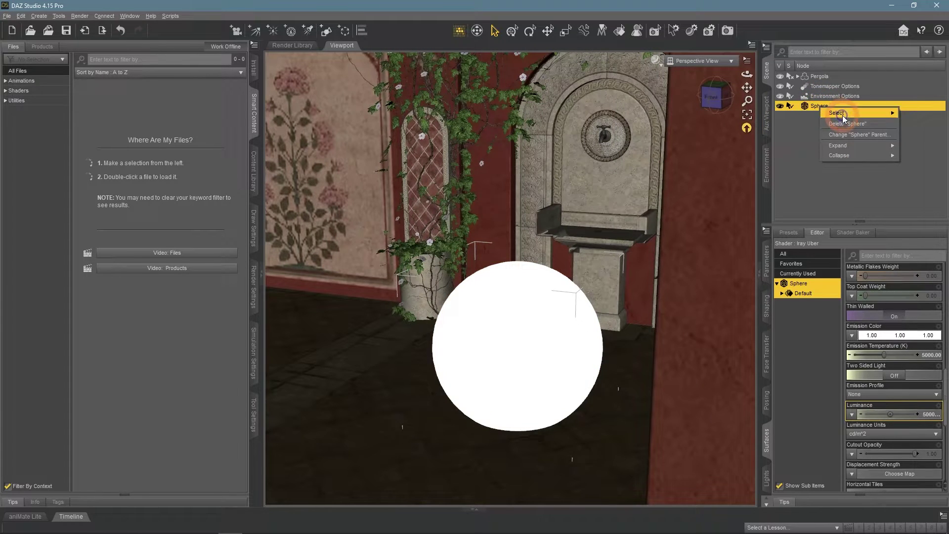
click(847, 123)
Add another sphere primitive and open the map menu for its Emission Color.
click(326, 31)
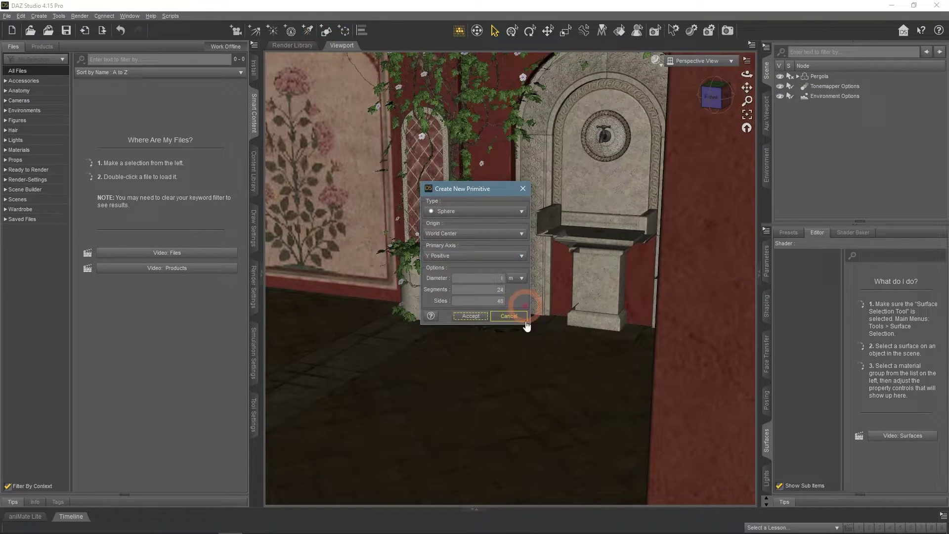
click(471, 316)
click(818, 105)
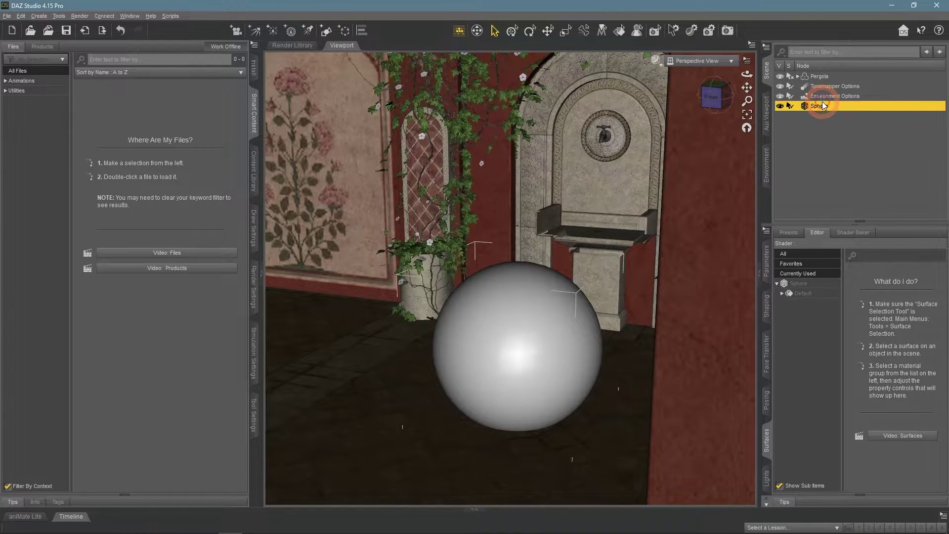
click(805, 286)
click(901, 366)
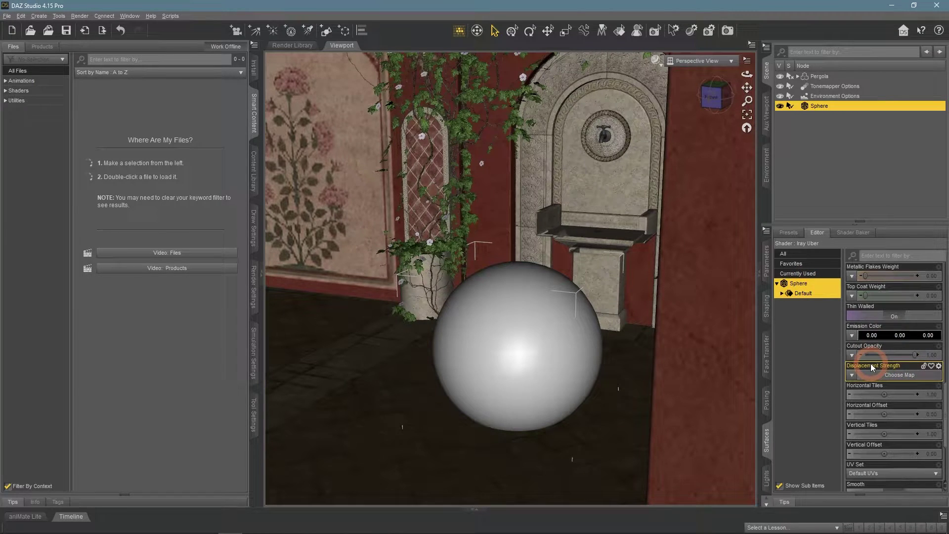
click(860, 325)
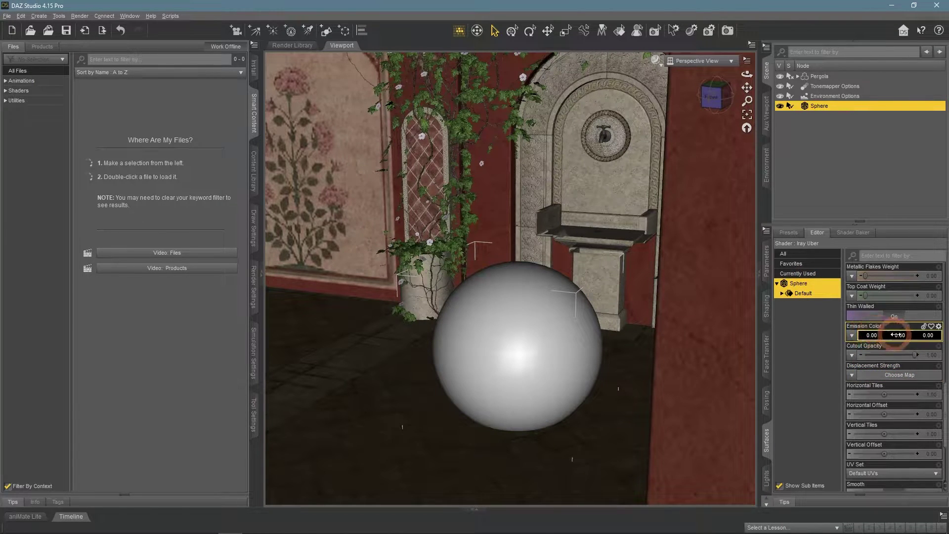
click(853, 337)
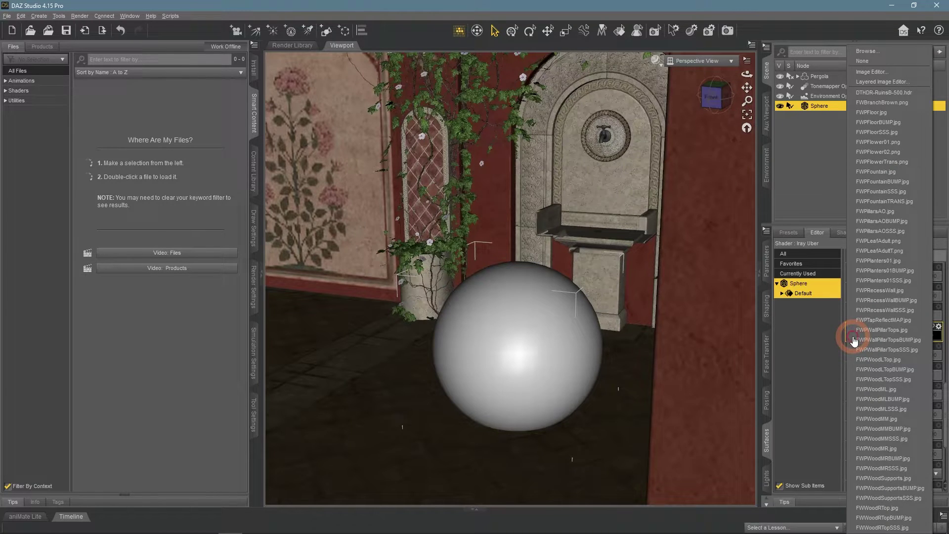
Browse for an emission image and find Molten Red Hot Steel's Emissive - 8Bit TIFF map.
click(886, 49)
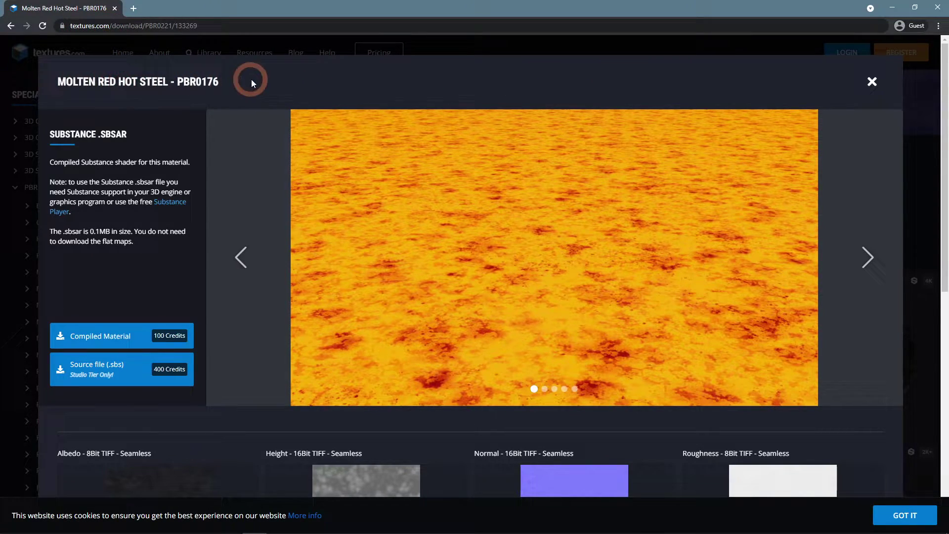
click(874, 265)
click(875, 265)
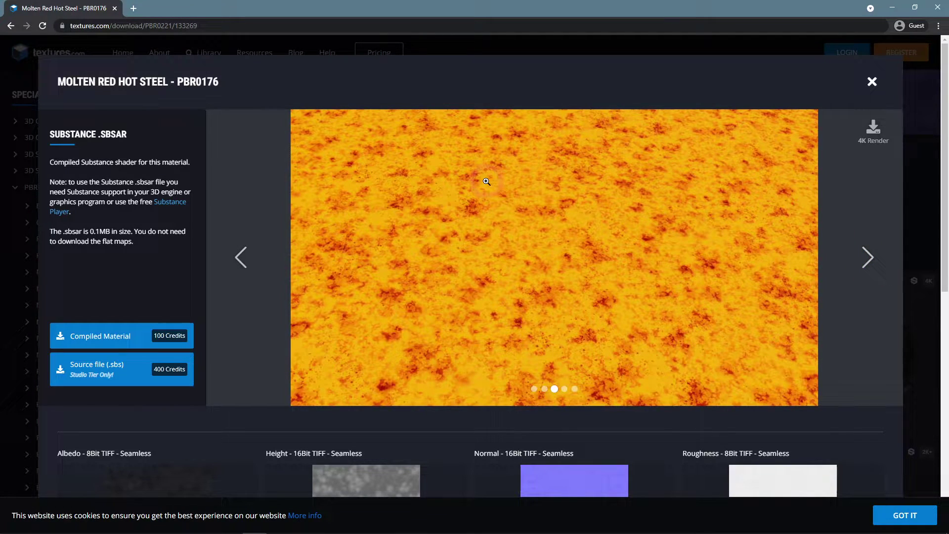
scroll(486, 182, down, 6)
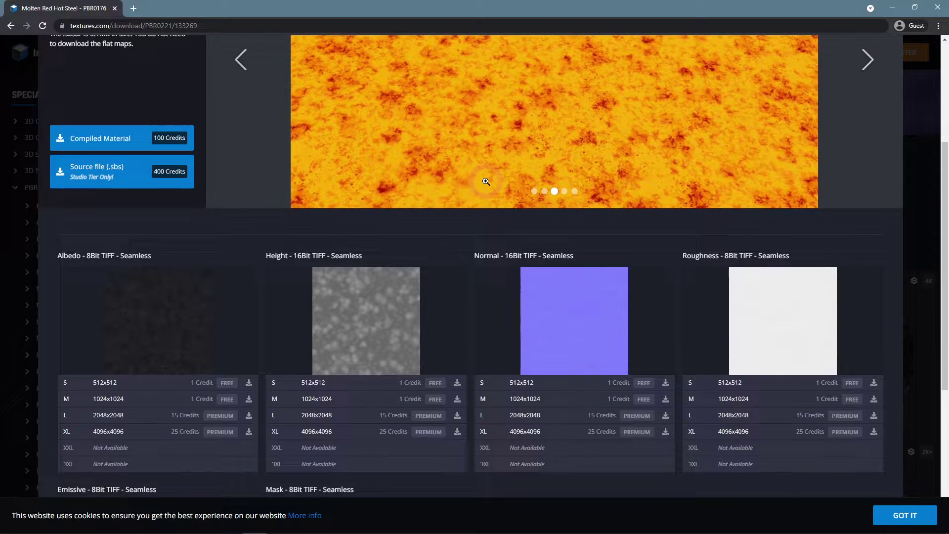
scroll(486, 182, down, 2)
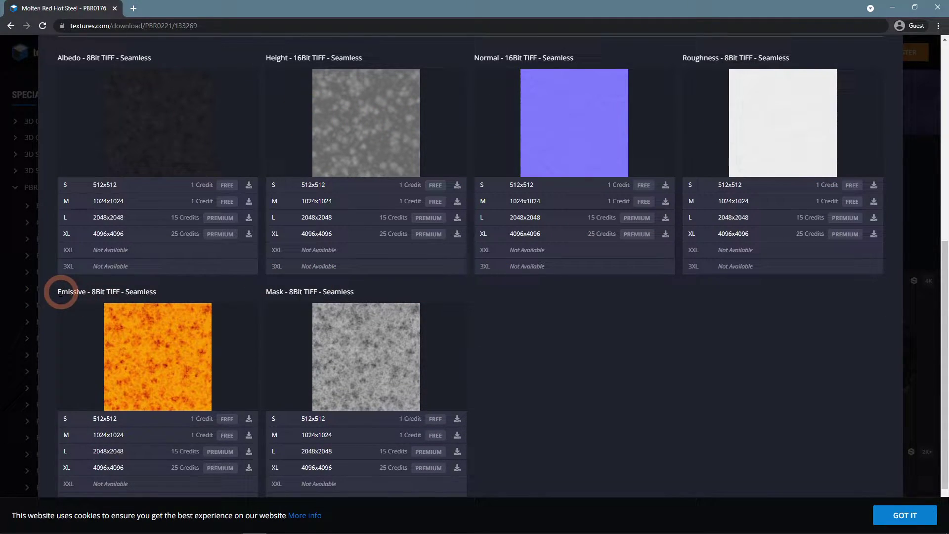
drag(57, 292, 81, 291)
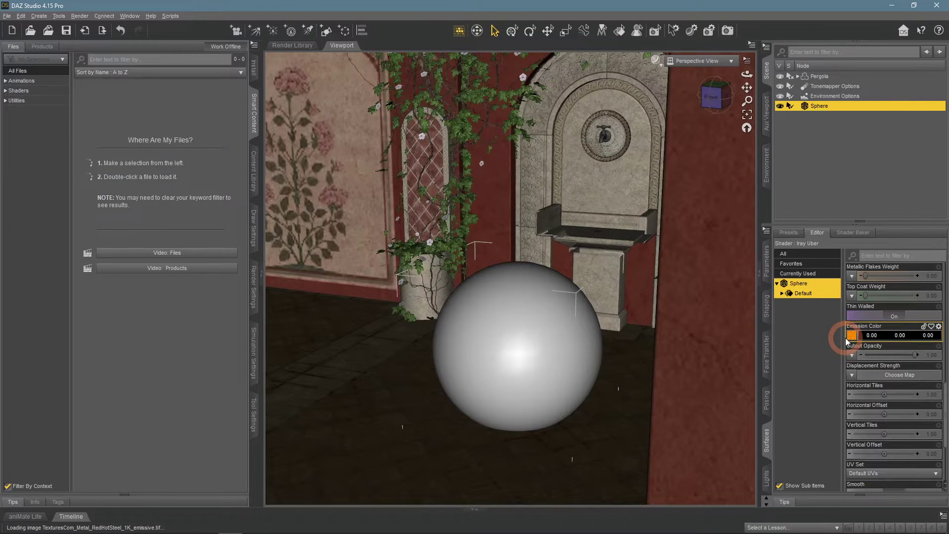
Switch the viewport to a live Iray preview and set the emission colour to white.
mouse_move(852, 339)
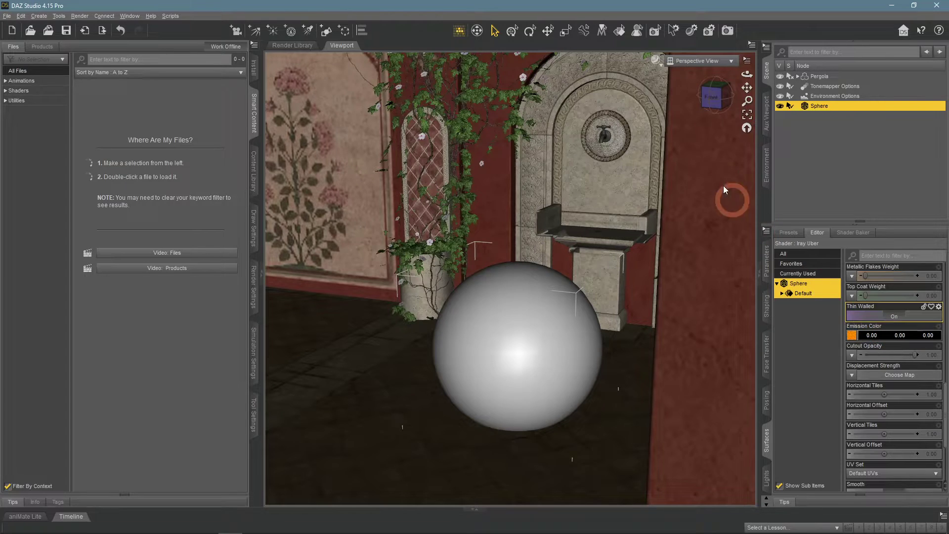
click(656, 60)
click(674, 192)
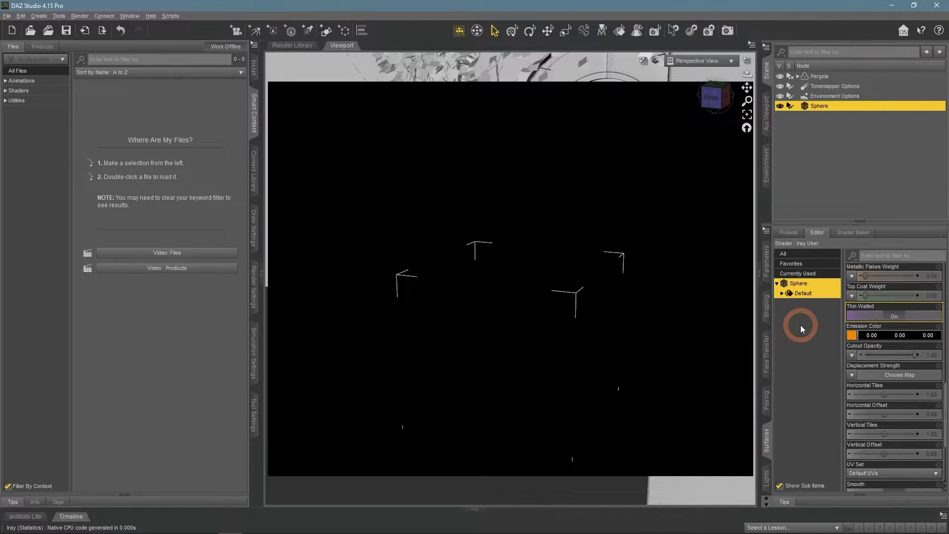
click(870, 337)
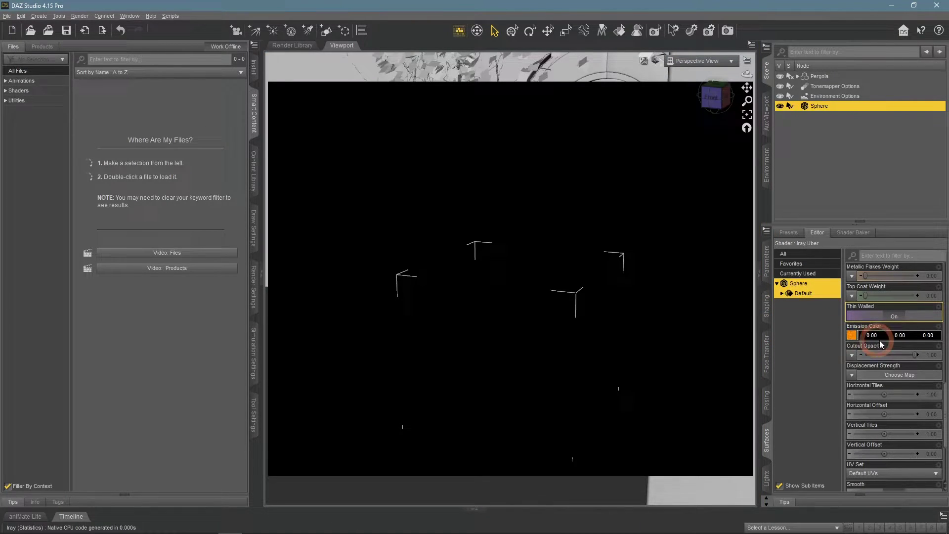
drag(585, 271, 578, 166)
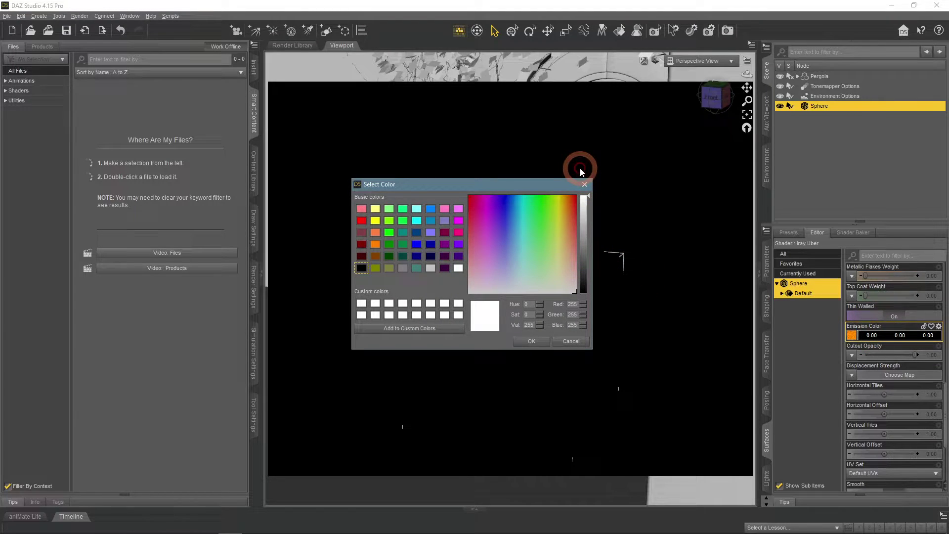
click(529, 342)
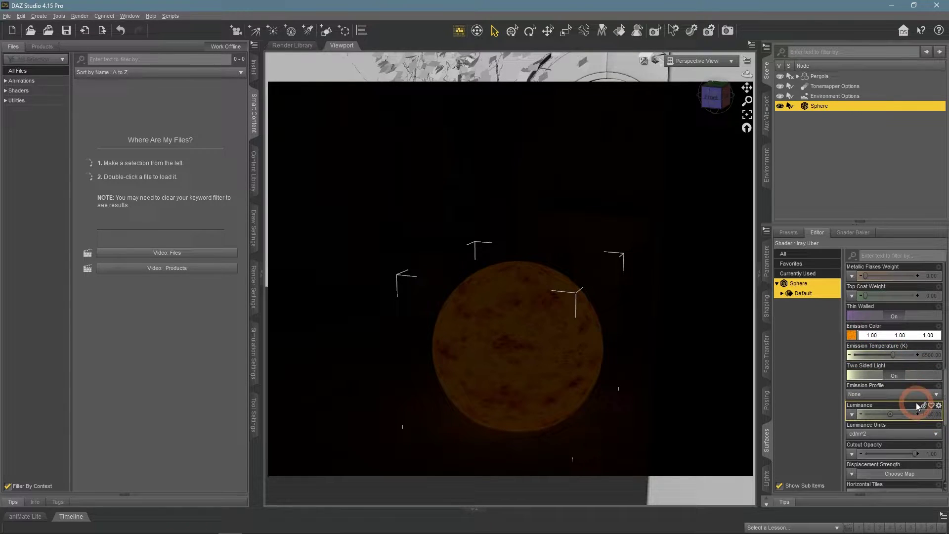
Set luminance units to cd/cm^2 and settle on a luminance of 30 after trying 200 and 100.
click(912, 434)
click(875, 474)
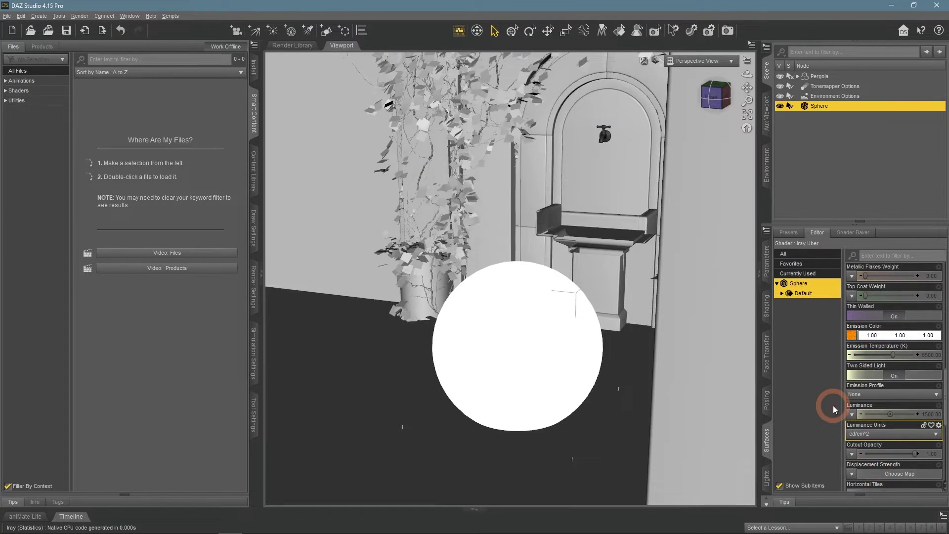
click(928, 413)
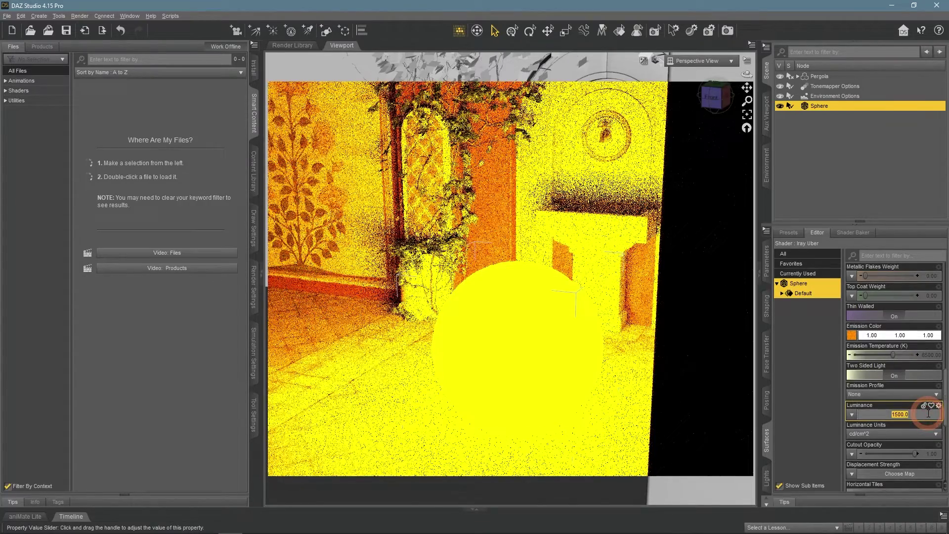
text(200)
key(Return)
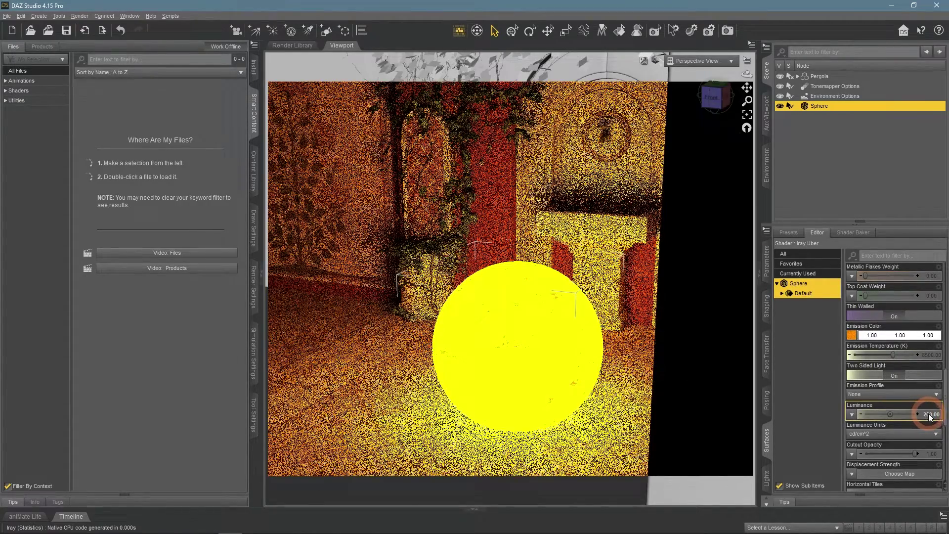
click(928, 415)
text(100)
key(Return)
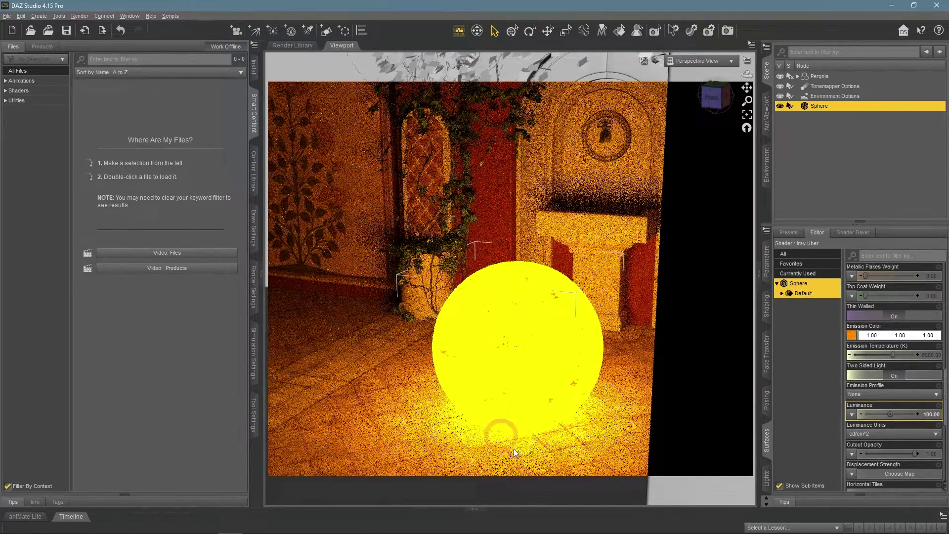
click(934, 415)
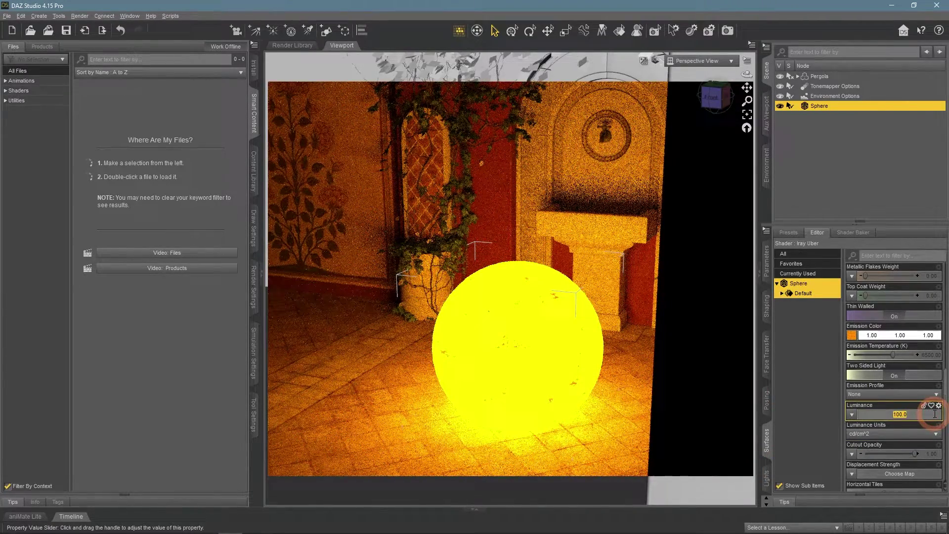
text(30)
key(Return)
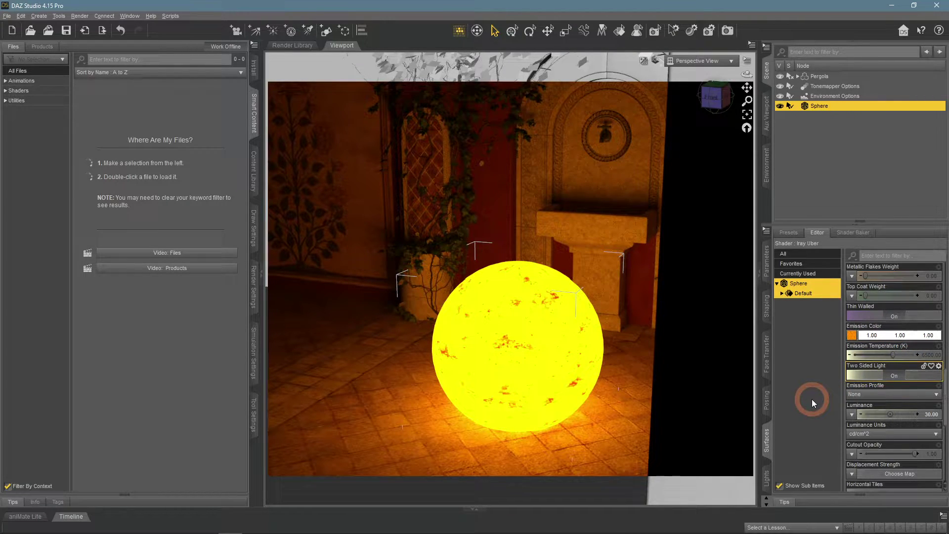
In the browser, scroll the Lava 1 - PBR0167 page down to the Emissive 16Bit TIFF map.
mouse_move(854, 338)
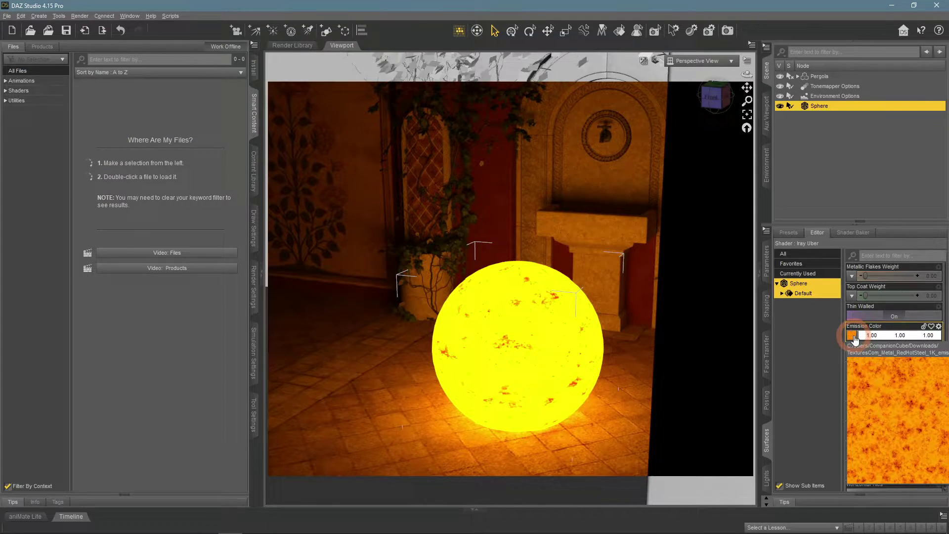
key(alt+Tab)
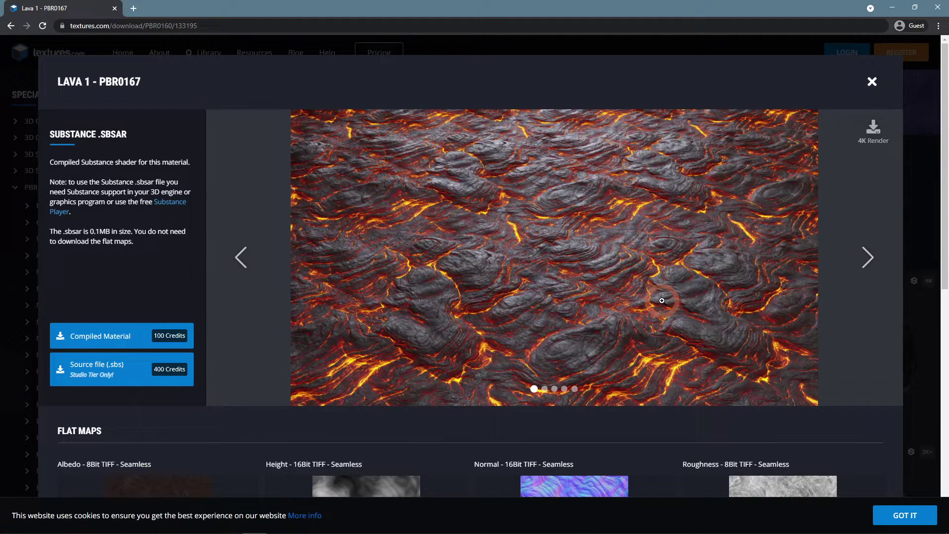
scroll(662, 301, down, 8)
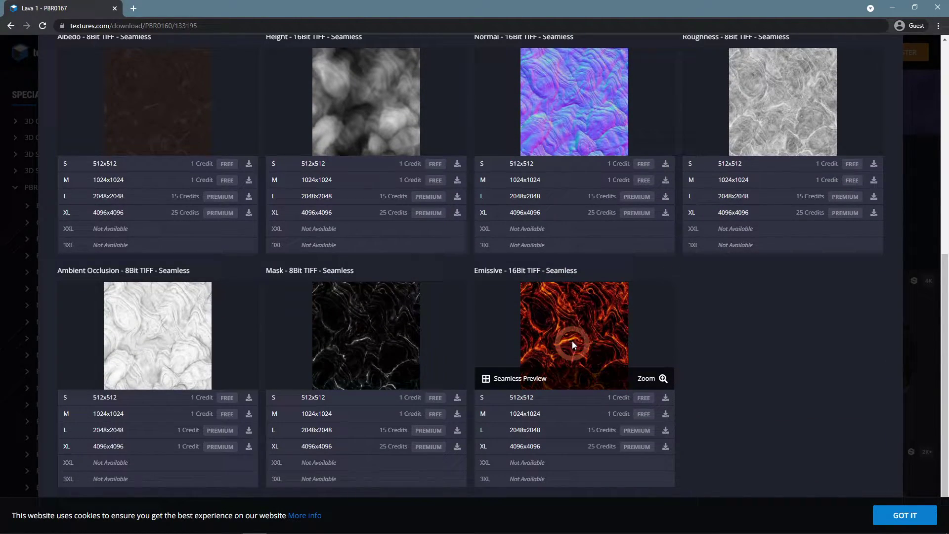
click(495, 270)
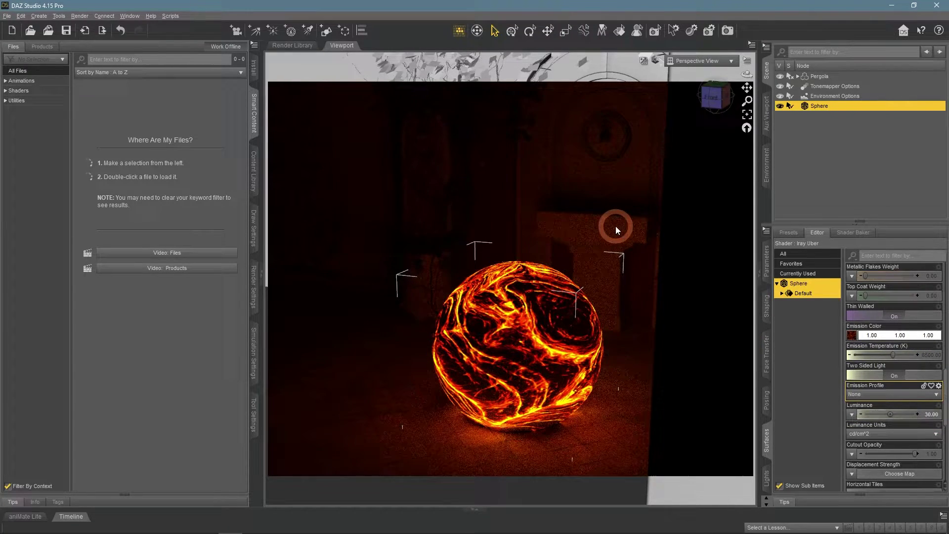
Set the lava sphere's luminance to 50, orbit around it, and clear the selection.
click(932, 414)
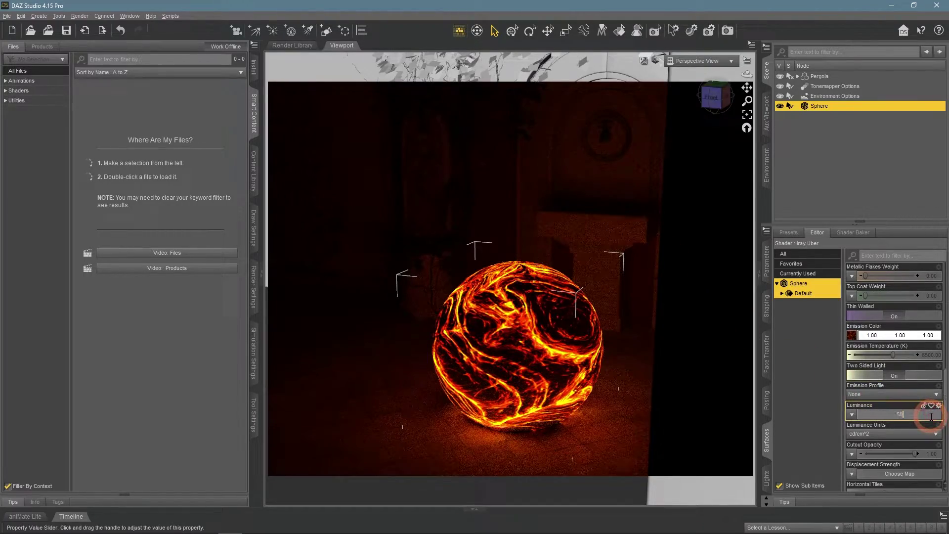
key(Return)
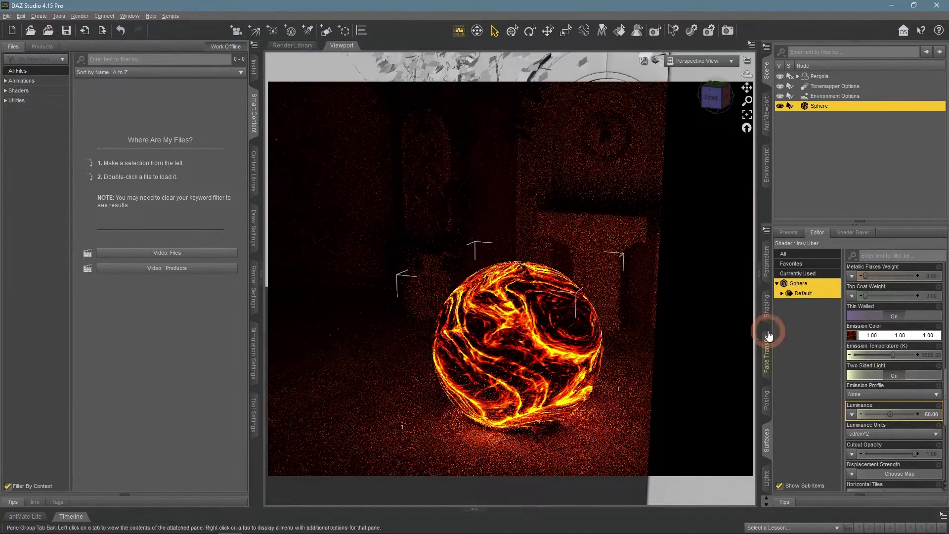
scroll(689, 318, down, 3)
mouse_move(746, 74)
mouse_down()
mouse_move(772, 75)
mouse_move(742, 75)
mouse_move(748, 92)
mouse_up()
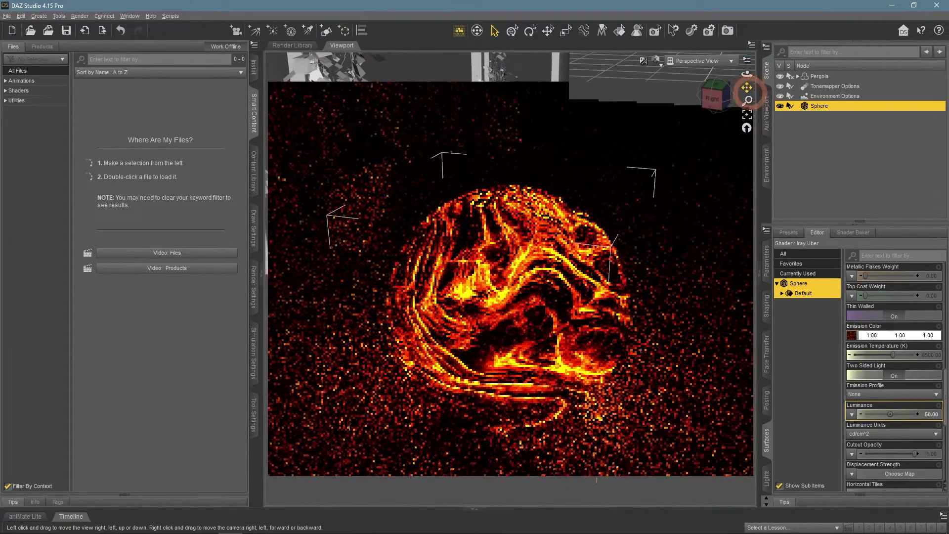
click(804, 155)
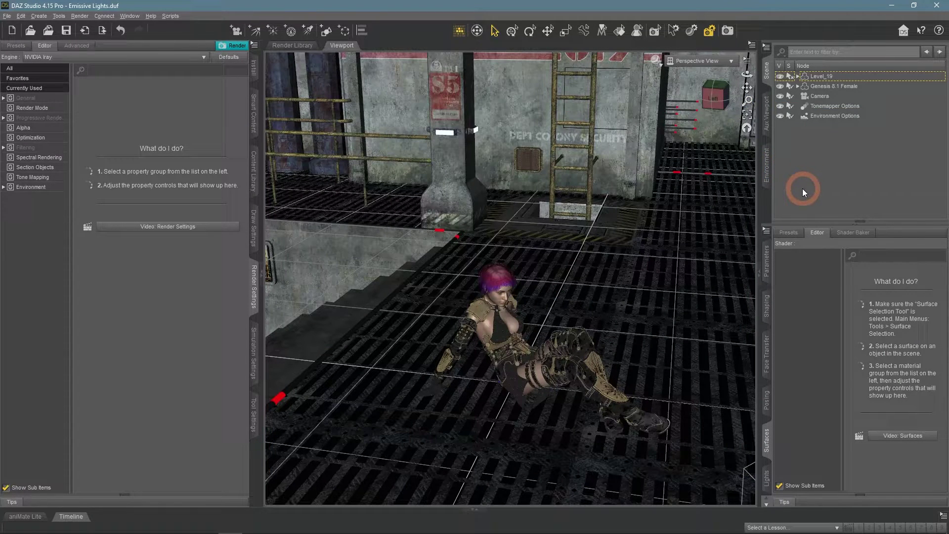
Select the seated figure's hair and look through the scene camera.
mouse_move(747, 73)
mouse_down()
mouse_move(766, 71)
mouse_move(719, 79)
mouse_move(861, 86)
mouse_move(747, 73)
mouse_up()
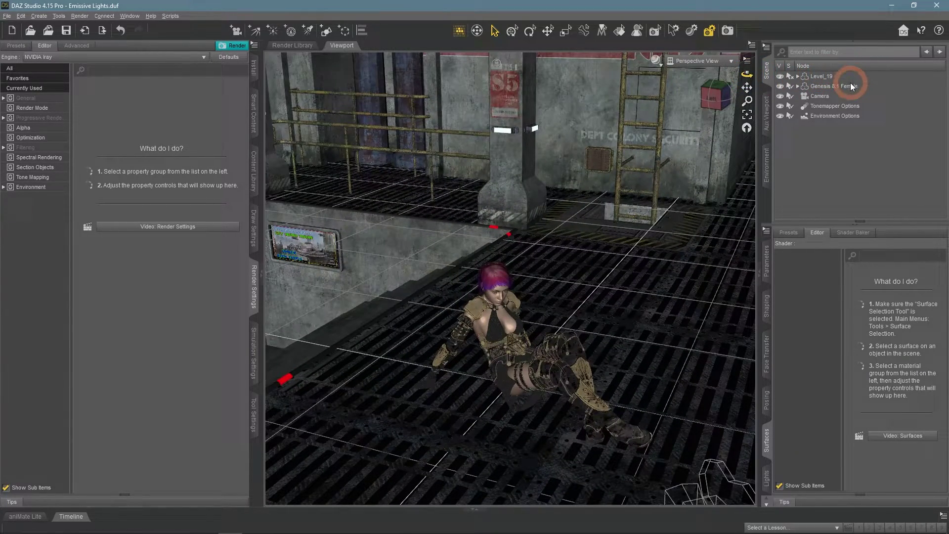
click(491, 265)
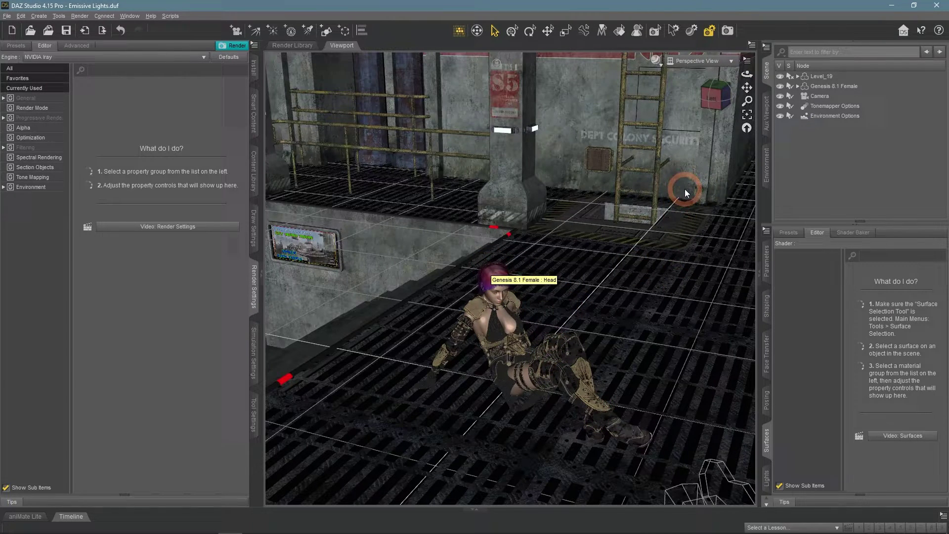
click(707, 59)
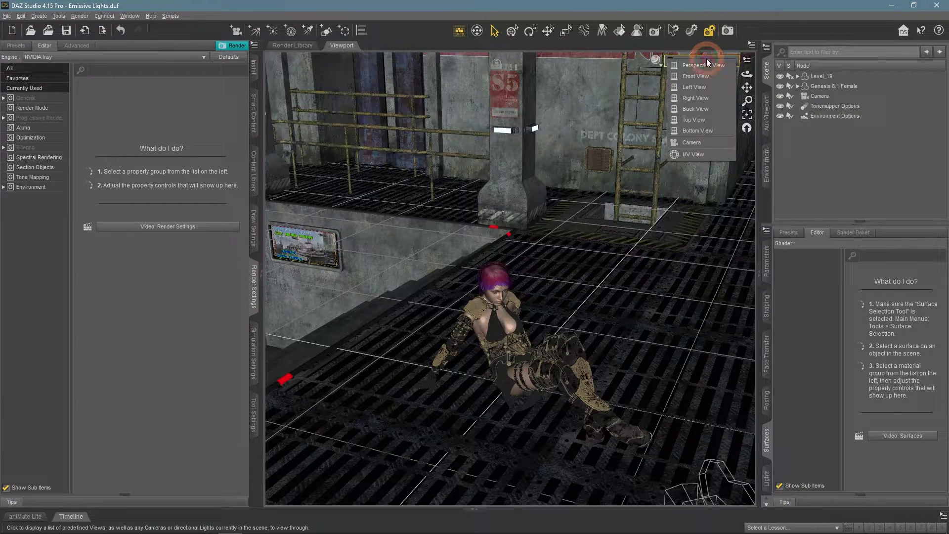
click(706, 141)
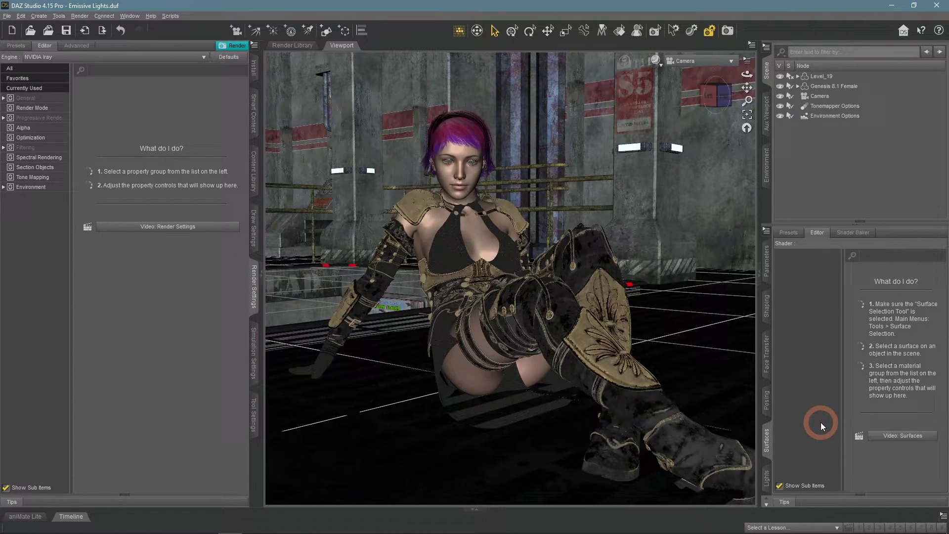
Preview the lighting in NVIDIA Iray, then return the viewport to Wire Texture Shaded.
click(657, 62)
click(663, 191)
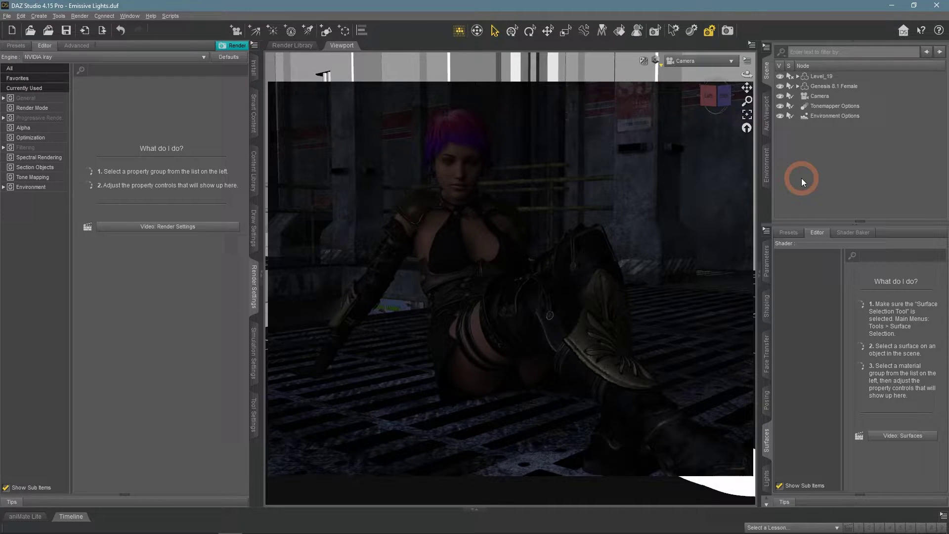
key(alt)
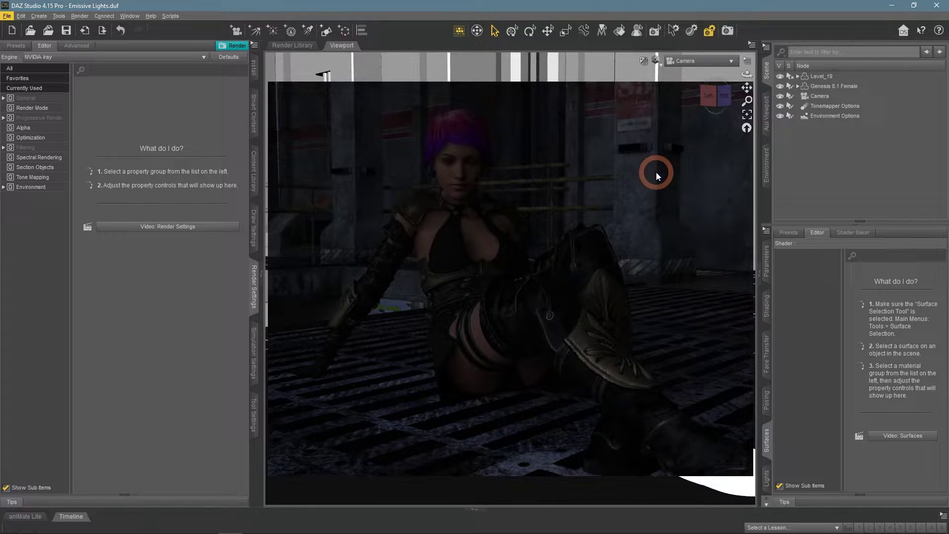
click(656, 60)
click(673, 143)
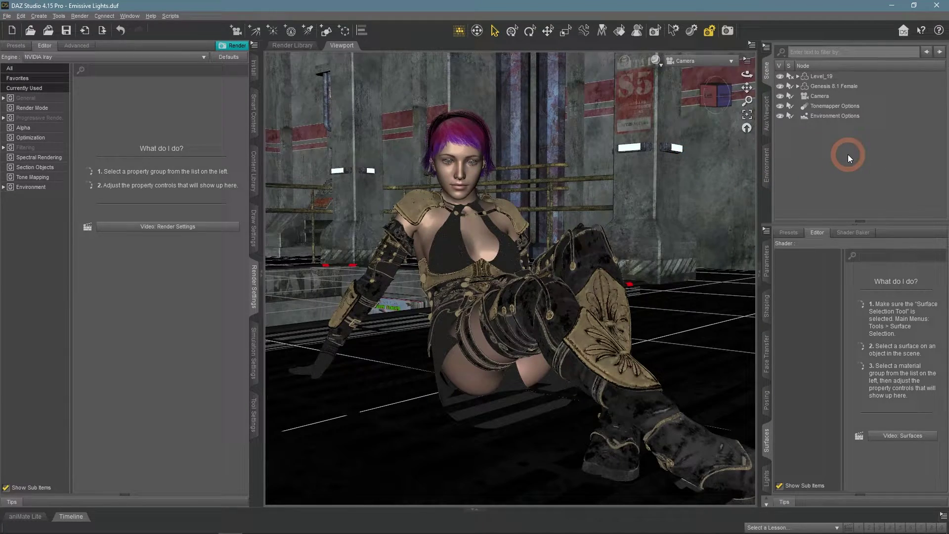
Create a new primitive cube and select it in the perspective view.
click(327, 31)
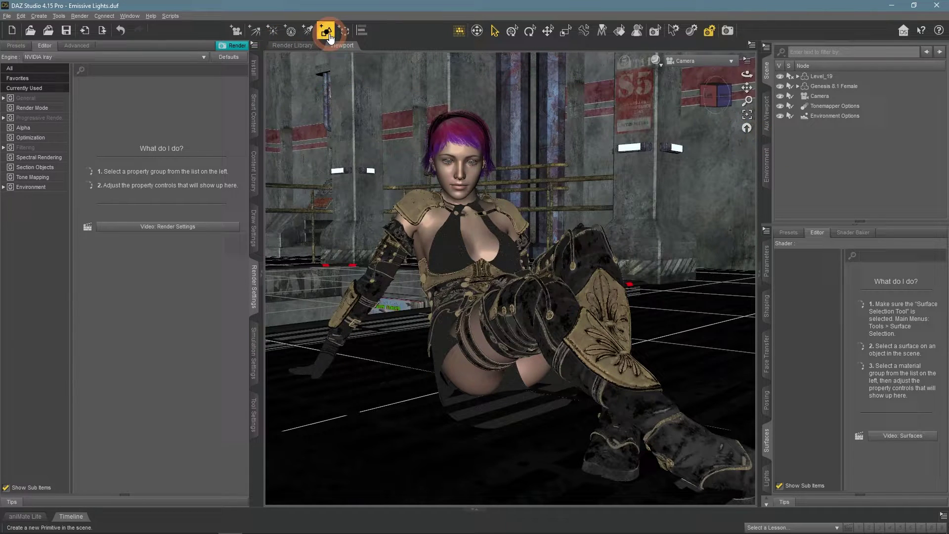
click(492, 211)
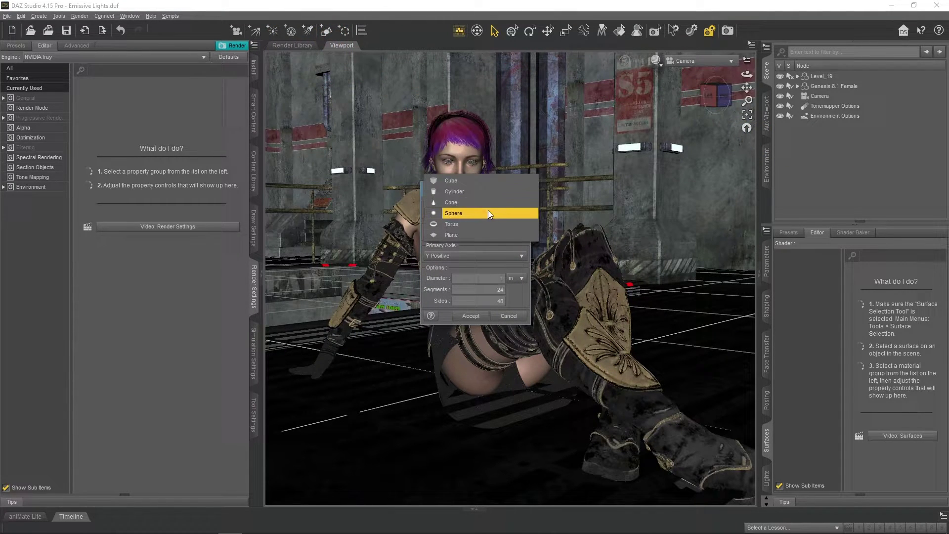
click(490, 182)
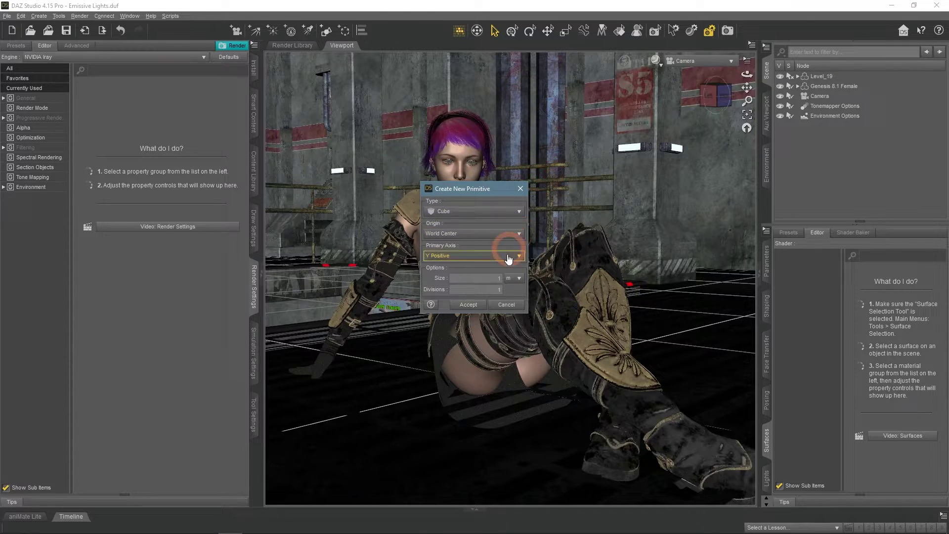
click(476, 305)
click(818, 128)
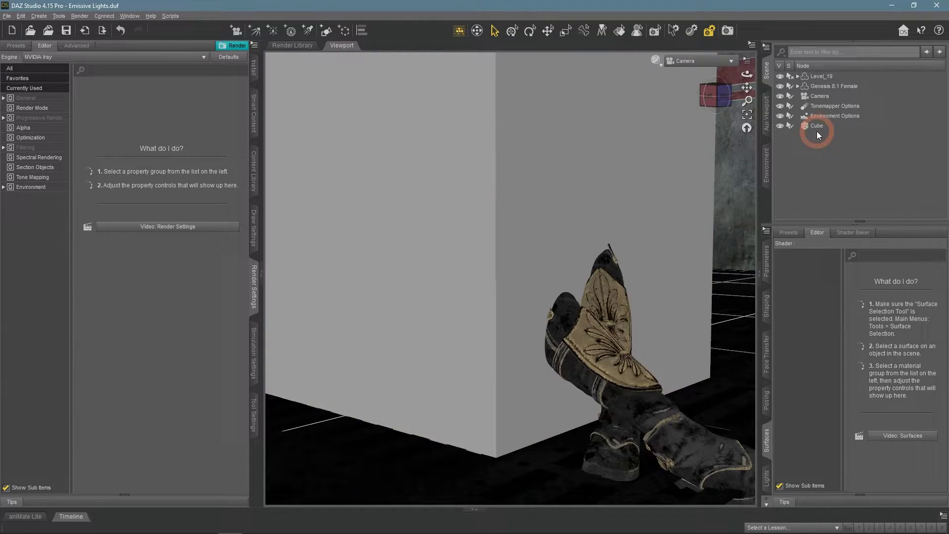
click(715, 61)
click(714, 68)
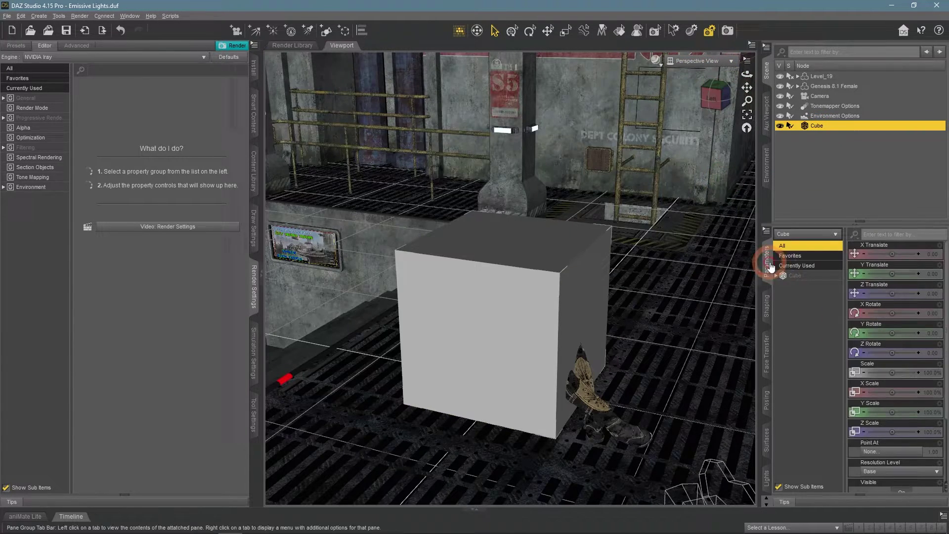
Scale the cube 75%, rotate it -41.69° in Y, make it 26% by 145.2%, and place it right of the figure.
click(933, 372)
text(75)
key(Return)
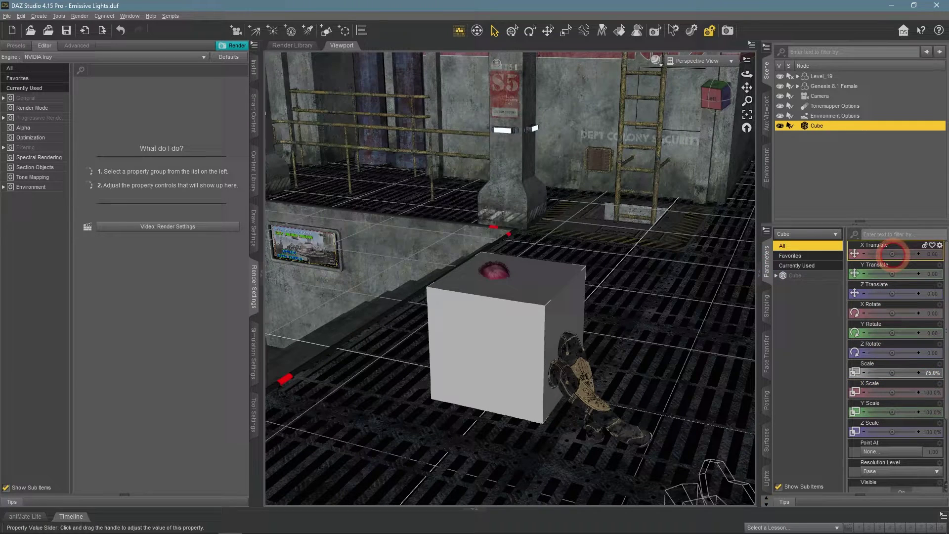
drag(892, 254, 875, 250)
drag(894, 293, 840, 292)
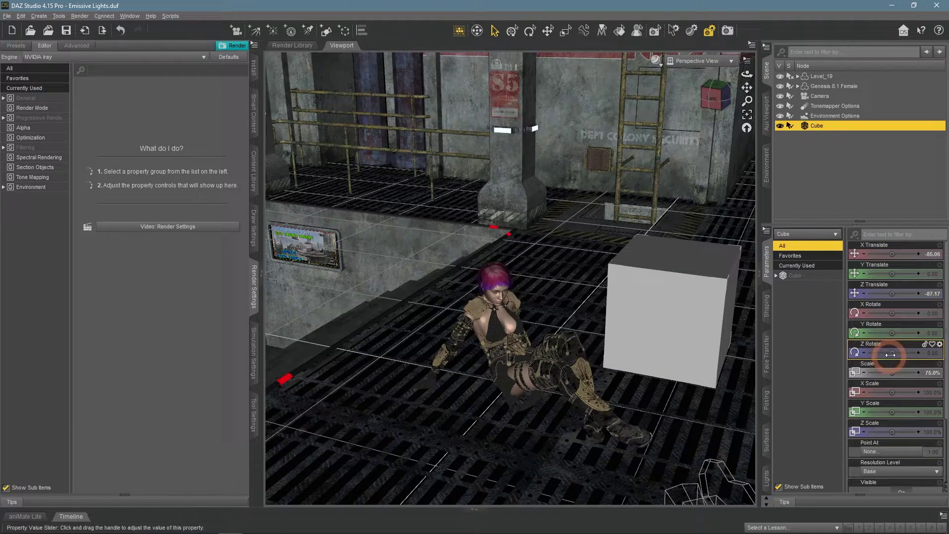
drag(893, 333, 880, 333)
mouse_move(893, 412)
mouse_down()
mouse_move(904, 412)
mouse_move(874, 393)
mouse_move(891, 393)
mouse_move(886, 407)
mouse_up()
click(894, 430)
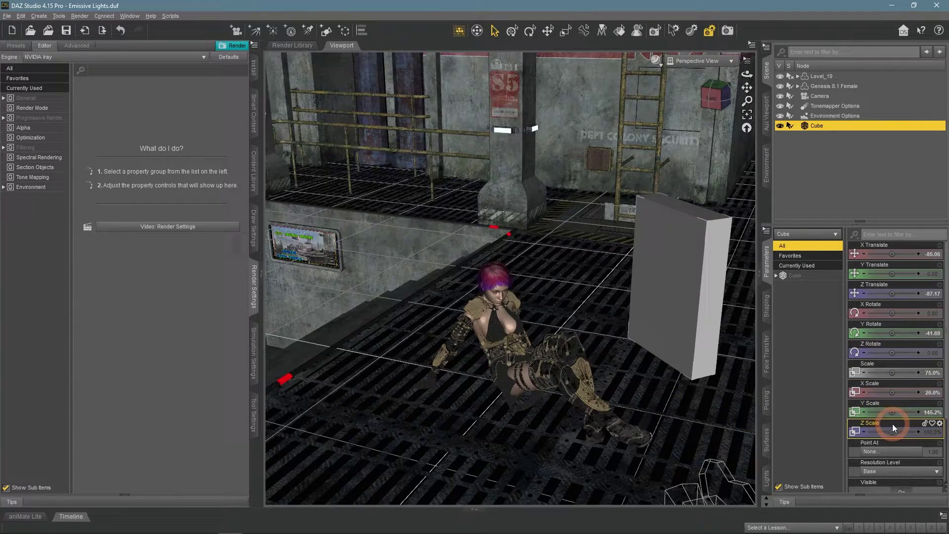
click(755, 144)
click(689, 144)
drag(886, 254, 892, 255)
drag(893, 294, 896, 293)
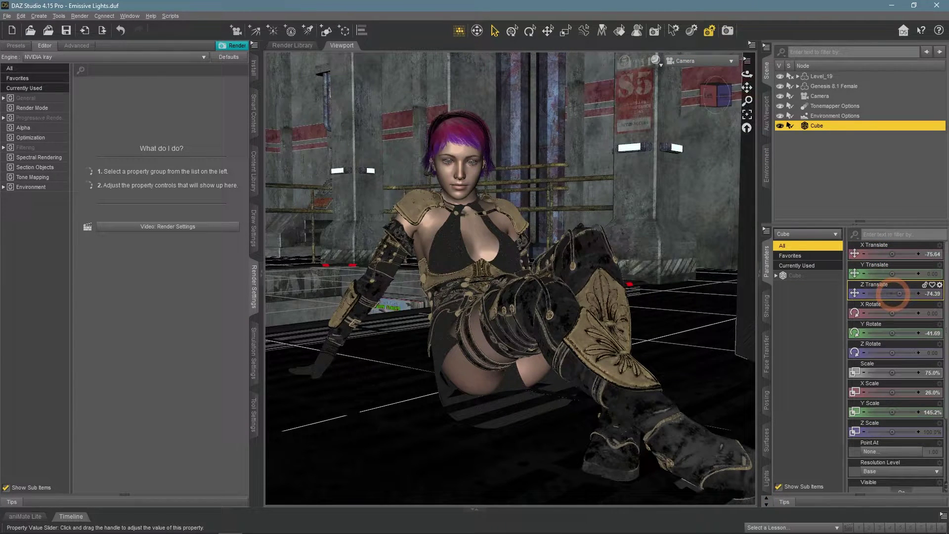
Apply the Iray Emissive shader preset to the cube and set its luminance to 2500.
click(767, 438)
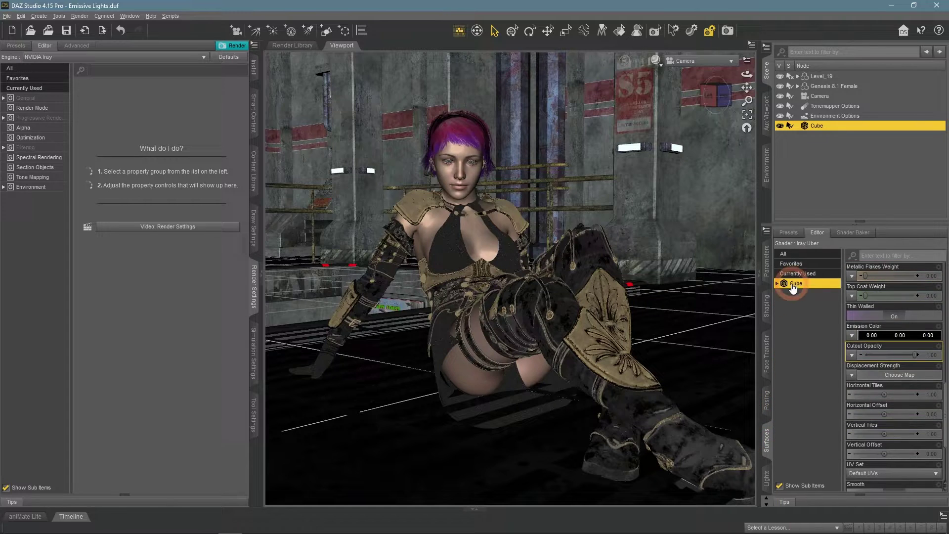
click(789, 234)
double_click(917, 427)
click(817, 233)
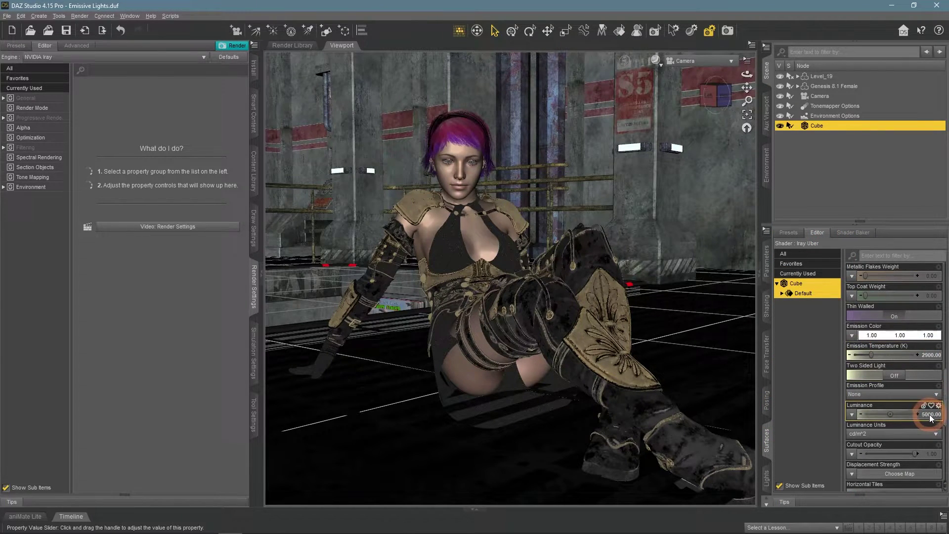
click(897, 415)
drag(899, 415, 894, 414)
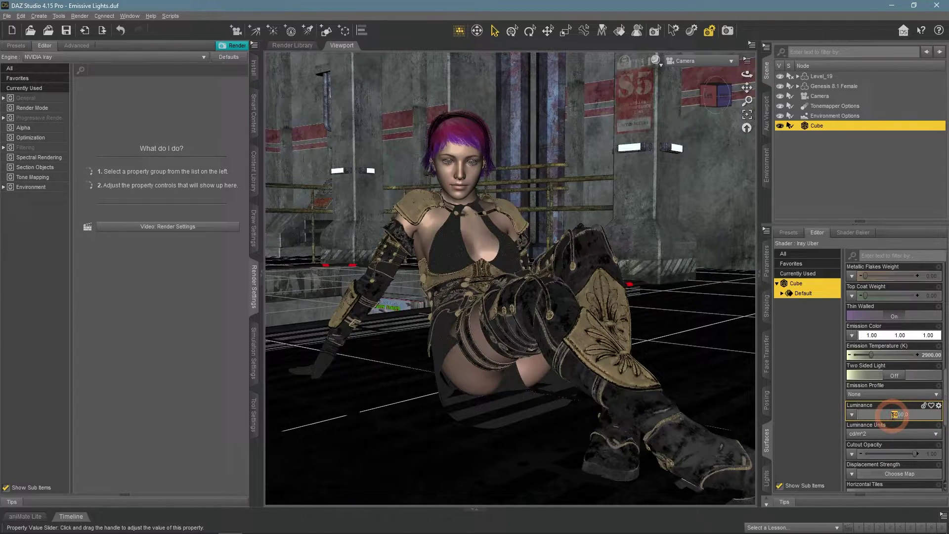
text(250)
key(Return)
Preview the glowing slab in Iray, then return to a texture shaded perspective view.
click(656, 60)
click(653, 187)
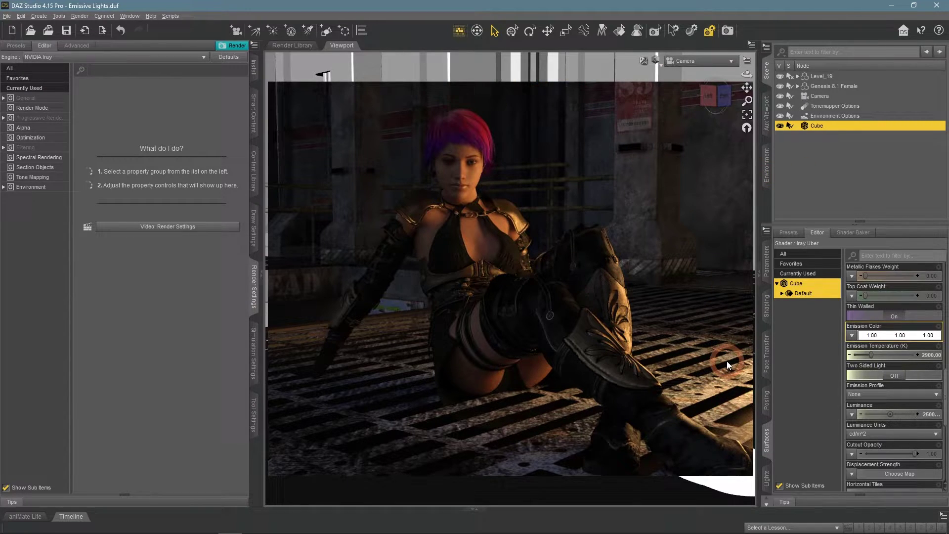
click(656, 60)
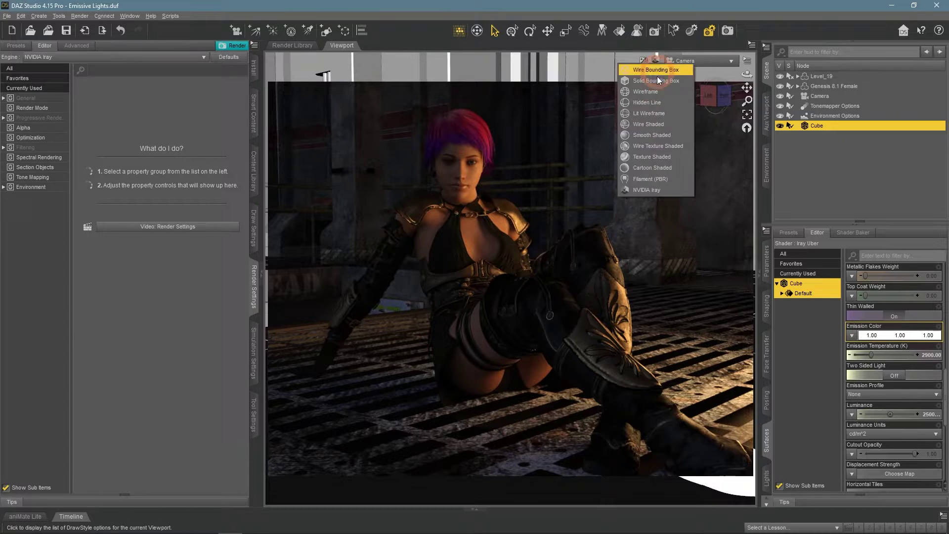
click(663, 160)
click(692, 62)
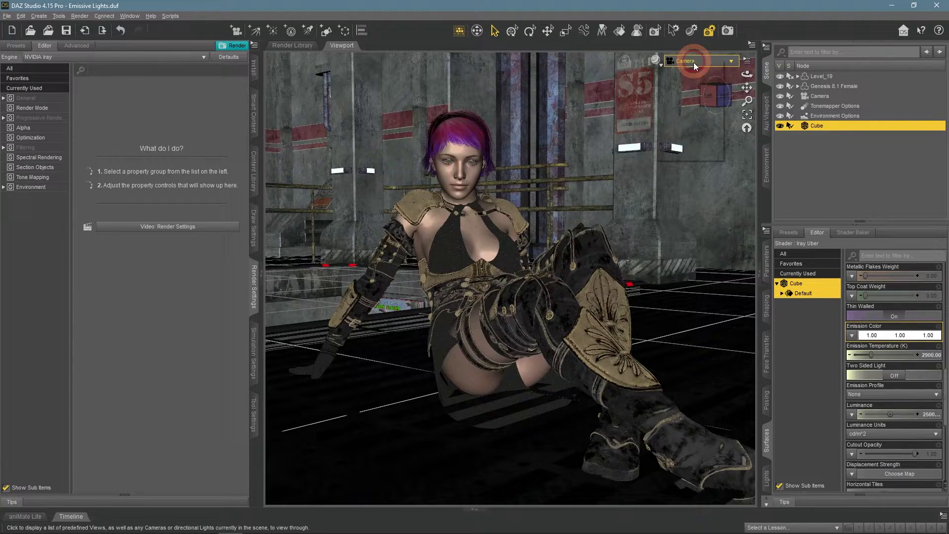
click(694, 68)
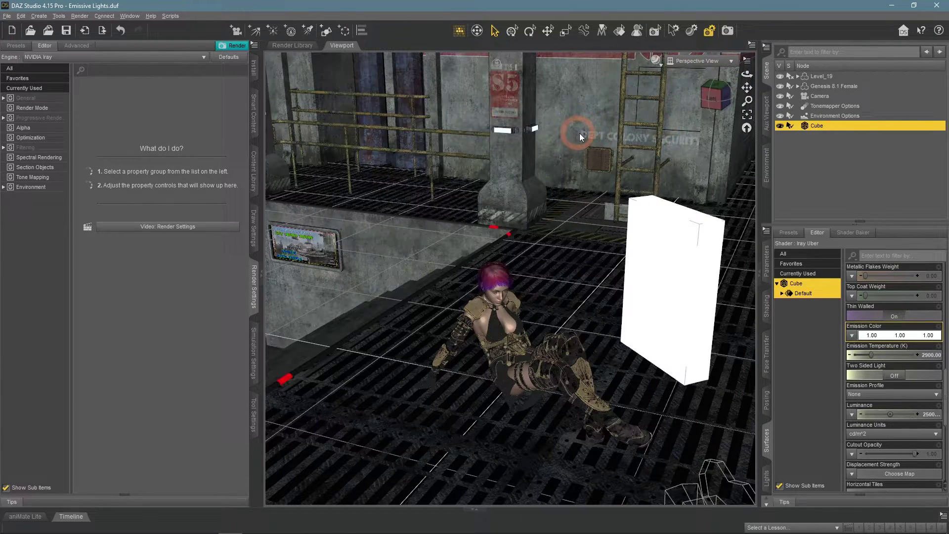
click(325, 30)
Create a 24-sided primitive cylinder and select it.
click(480, 211)
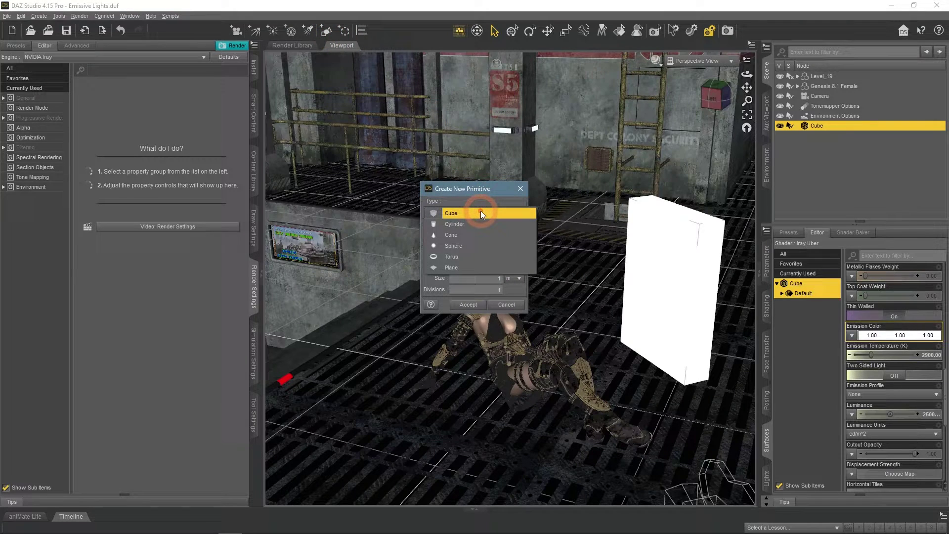
click(503, 225)
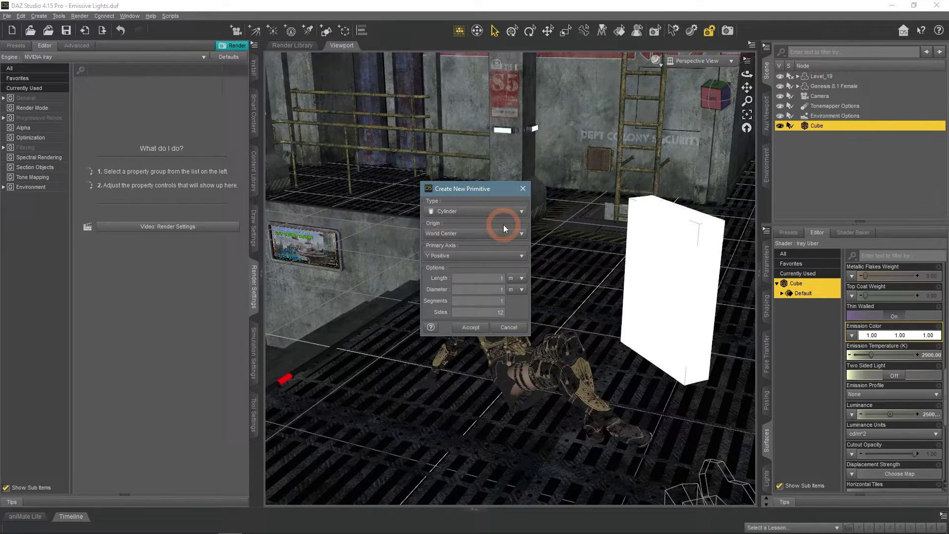
click(500, 312)
text(24)
click(471, 328)
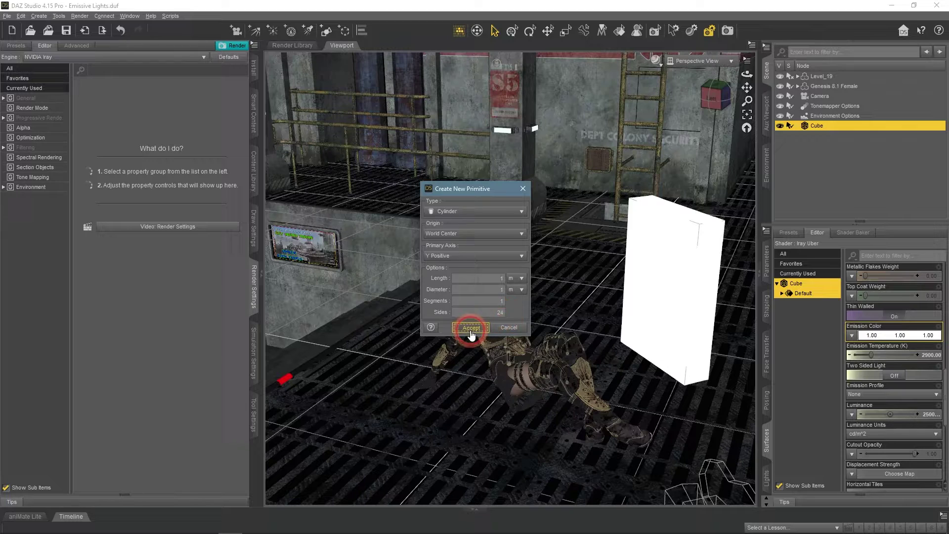
click(826, 144)
click(821, 136)
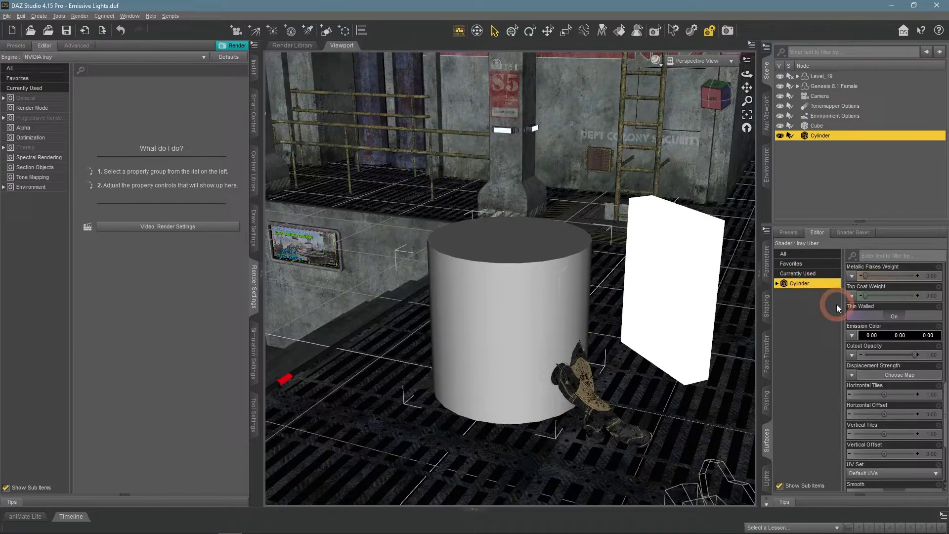
Scale the cylinder to 50% in X and Z.
click(767, 260)
click(932, 392)
text(50)
key(Return)
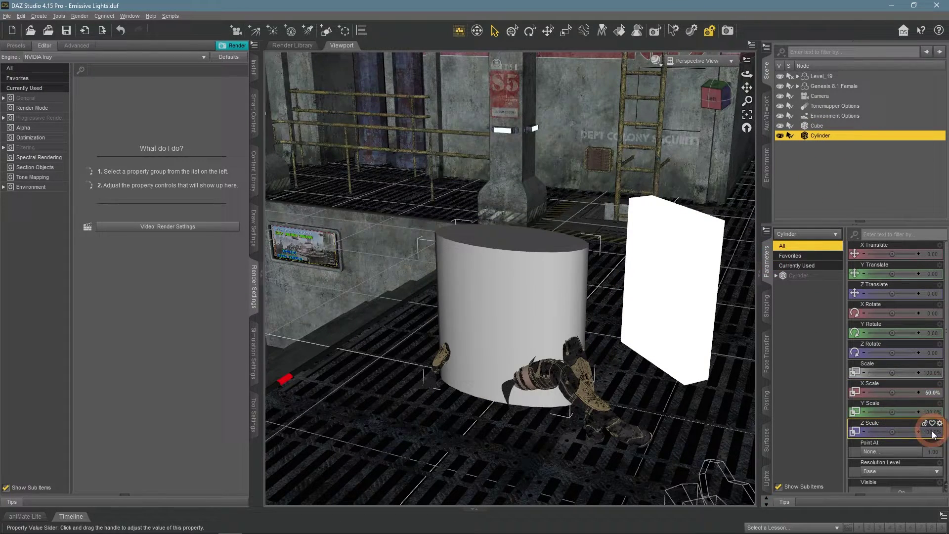
click(932, 431)
text(50)
key(Return)
Stretch the cylinder to 112.6% in Y and position it left of the seated figure.
drag(747, 75, 742, 74)
drag(893, 293, 893, 293)
drag(893, 254, 894, 258)
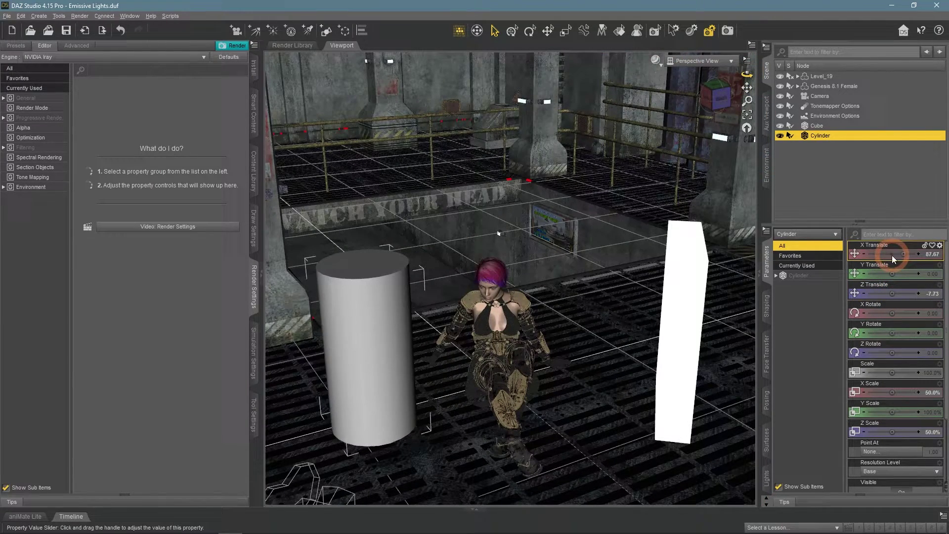
drag(893, 412, 886, 410)
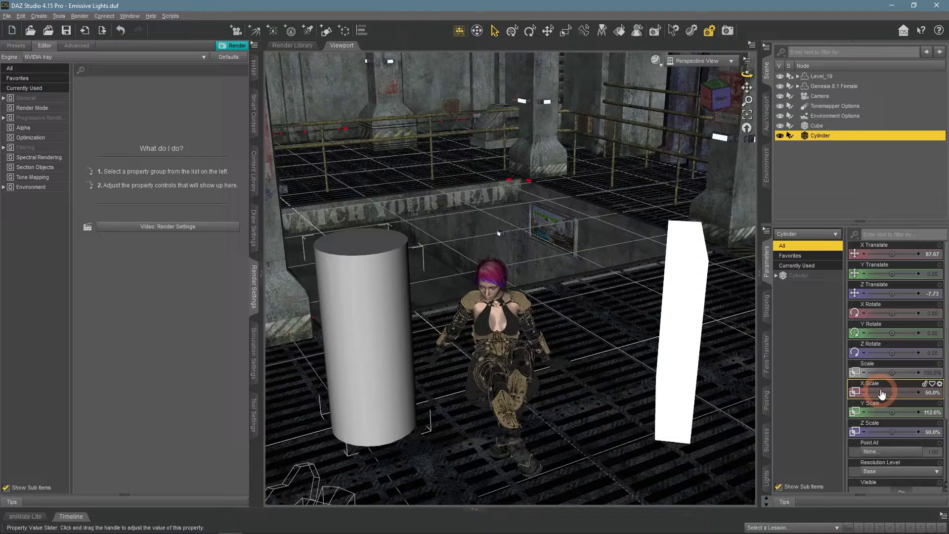
click(698, 61)
click(663, 144)
drag(893, 254, 897, 254)
drag(894, 293, 898, 292)
click(699, 61)
click(576, 155)
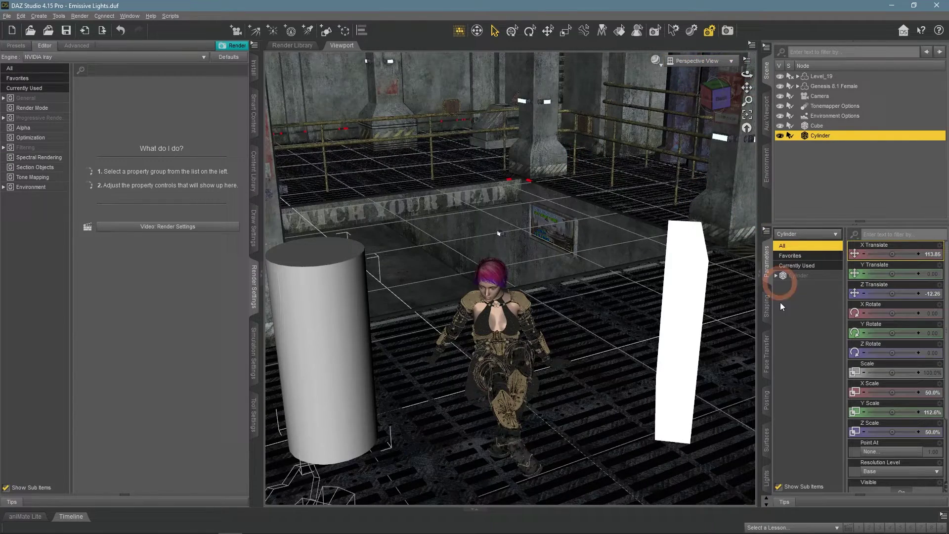
click(767, 440)
click(789, 232)
Apply the Emissive preset to the cylinder with a 4000 K temperature and 2500 luminance.
double_click(913, 423)
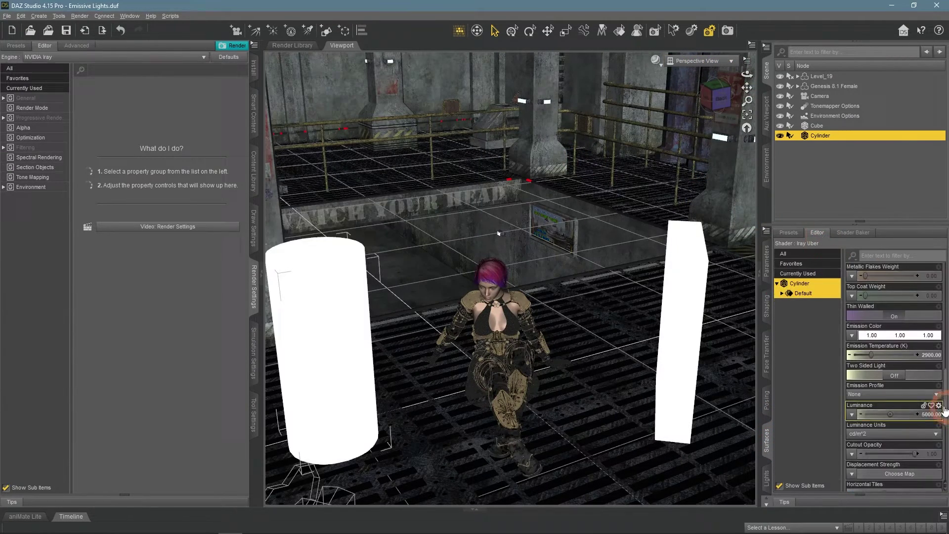
double_click(927, 354)
text(4000)
key(Return)
double_click(902, 414)
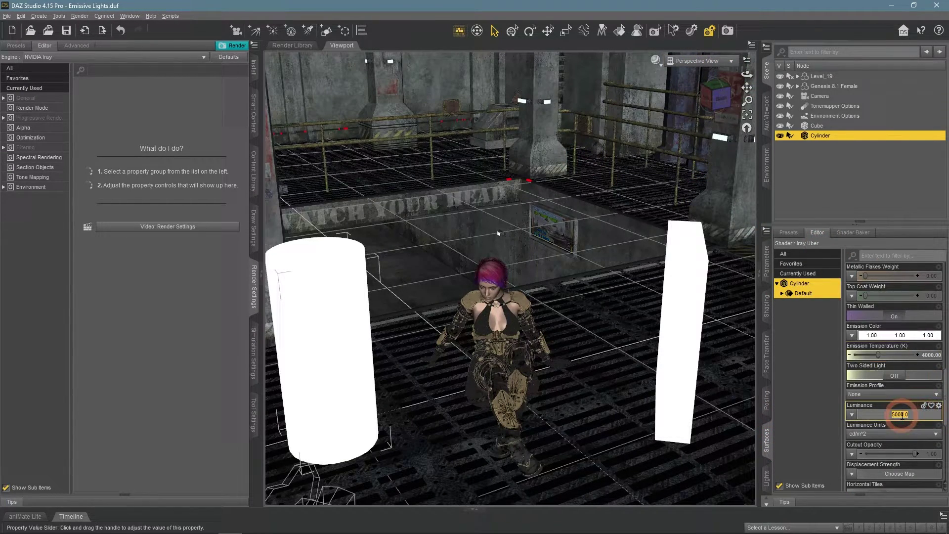
text(2500)
key(Return)
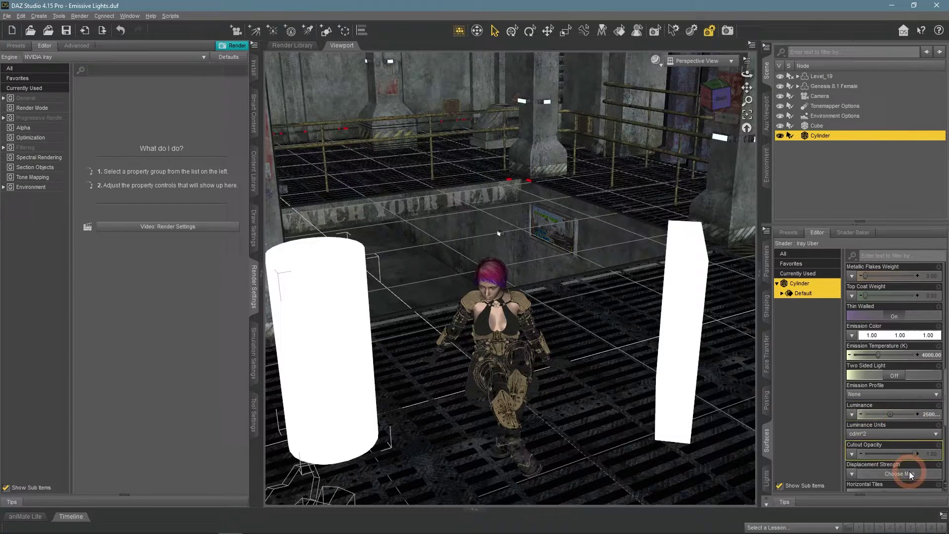
Look through the scene camera with the NVIDIA Iray draw style.
click(703, 61)
click(682, 147)
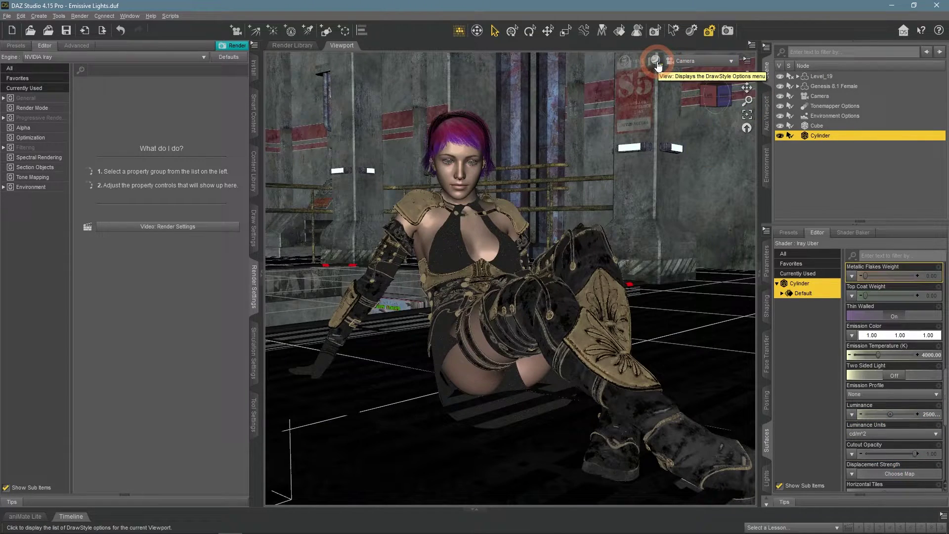
click(656, 60)
click(661, 186)
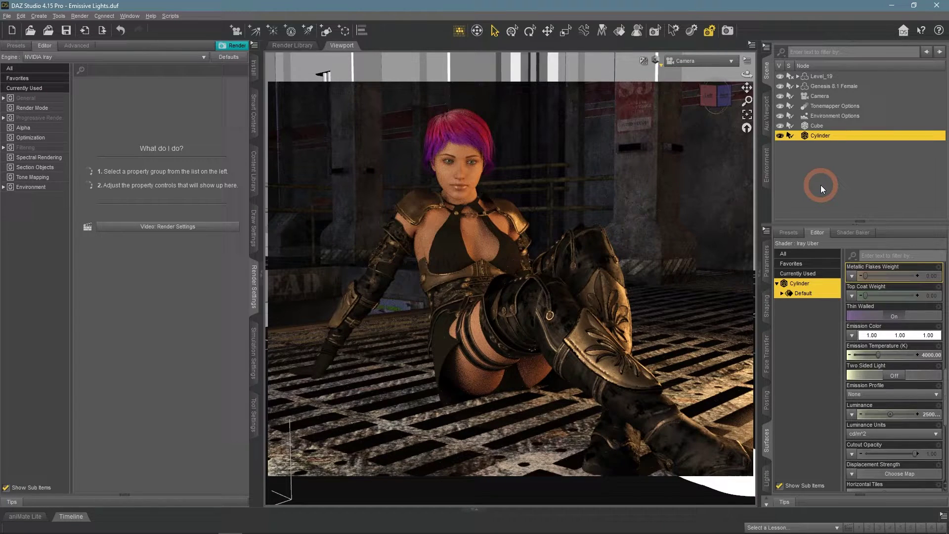
Select Level_19 and all its children, then clear the selection.
click(811, 77)
right_click(812, 77)
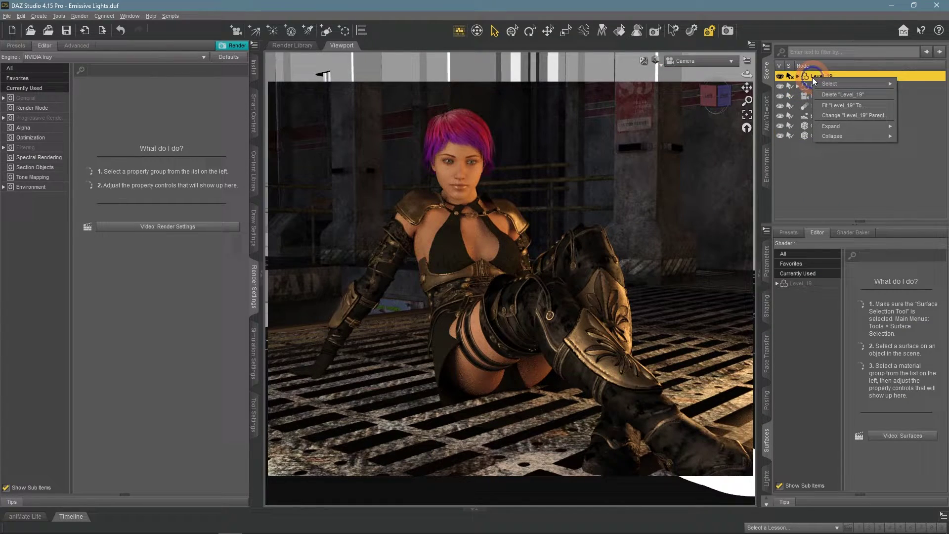
mouse_move(829, 84)
click(776, 145)
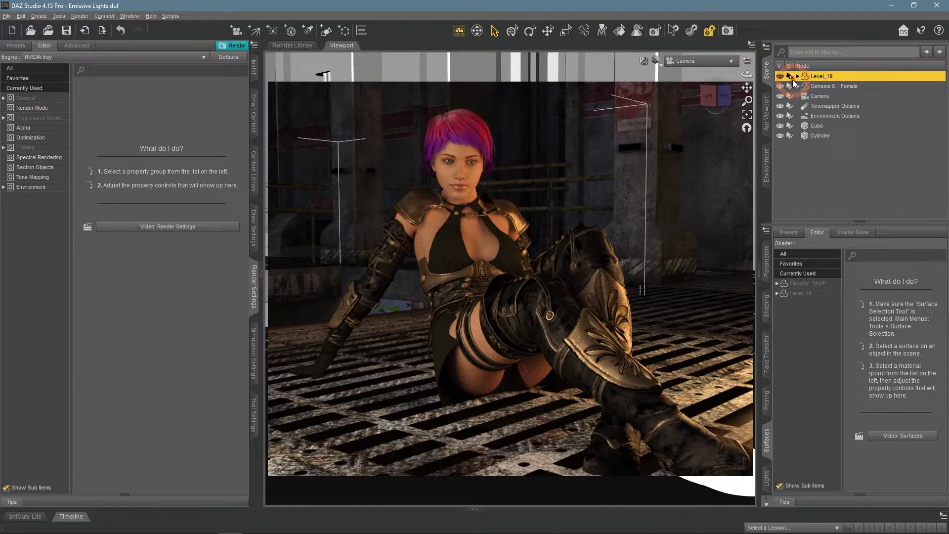
click(789, 191)
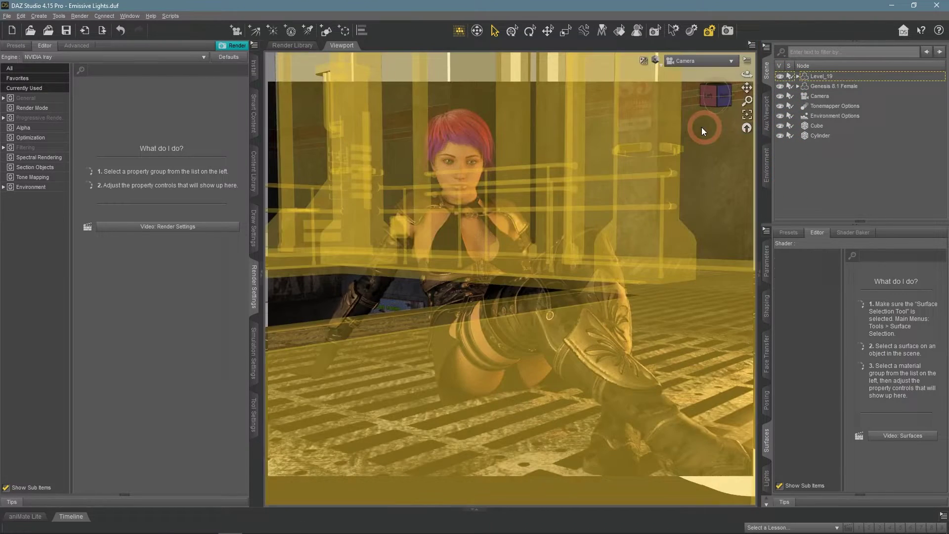
Pick Level_19's ColumnLights surface in a Wire Texture Shaded perspective view.
click(618, 33)
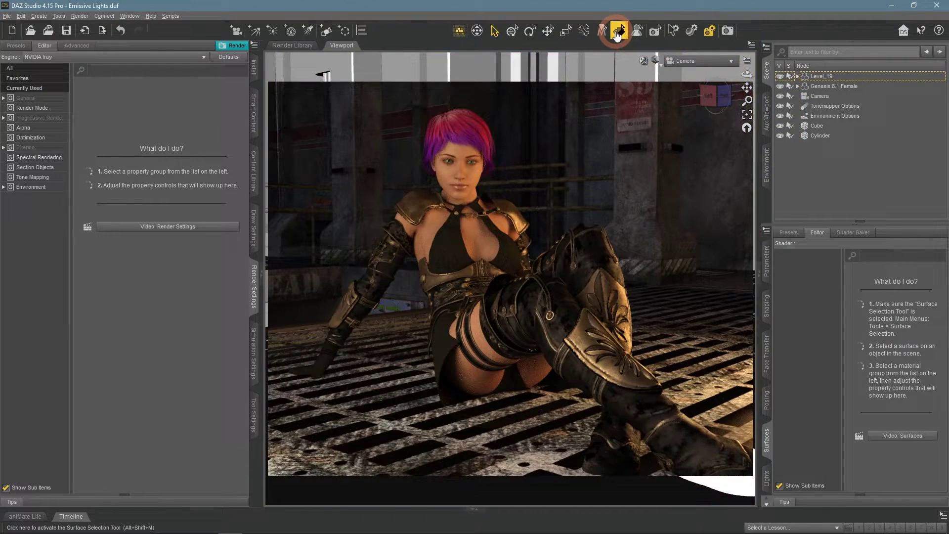
click(631, 153)
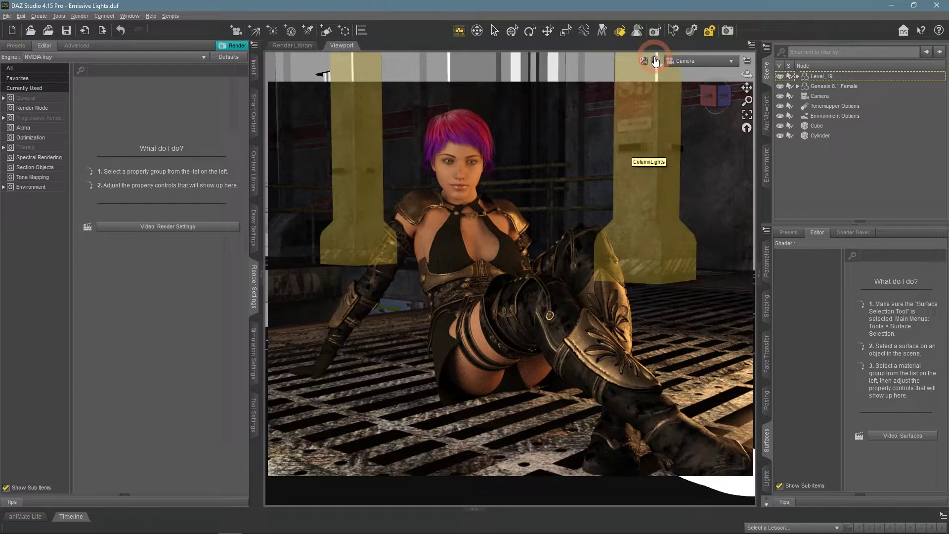
click(656, 61)
click(654, 150)
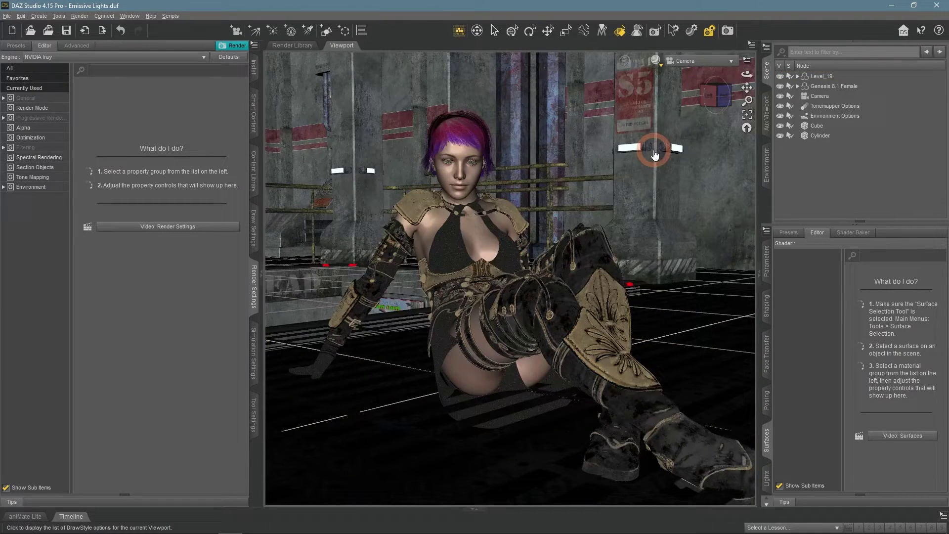
click(685, 64)
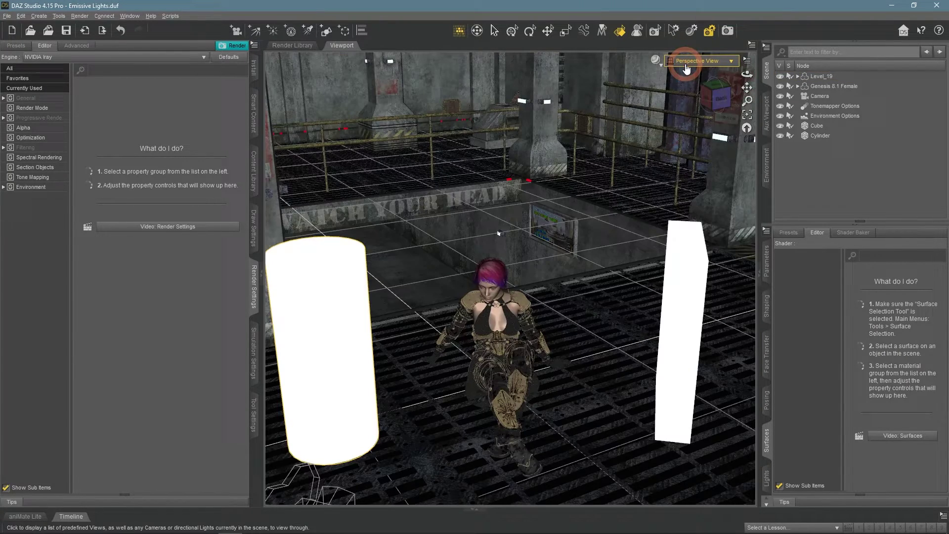
click(722, 140)
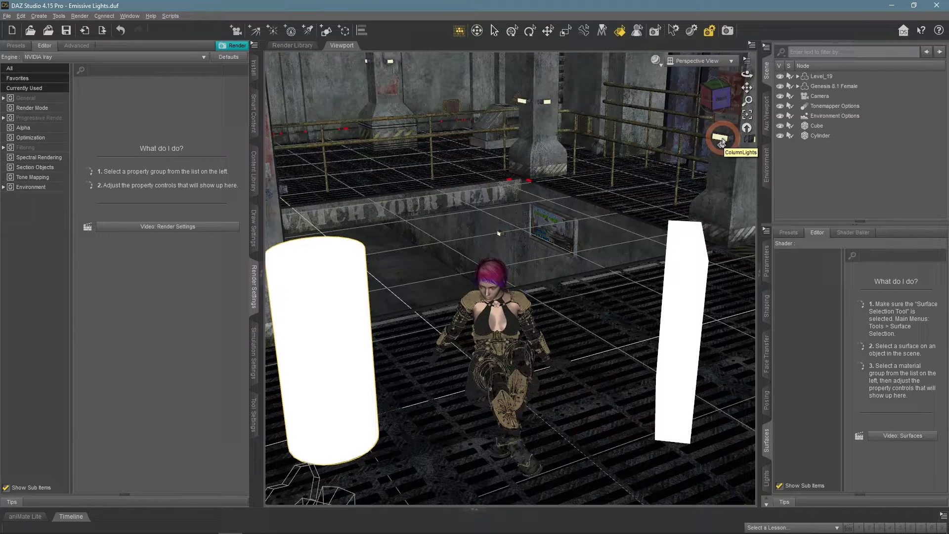
click(722, 142)
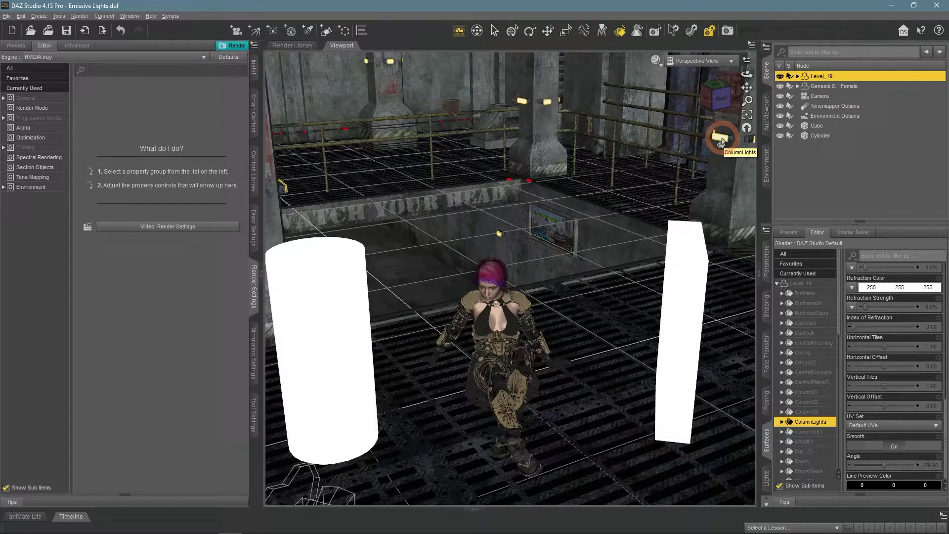
drag(747, 74, 747, 74)
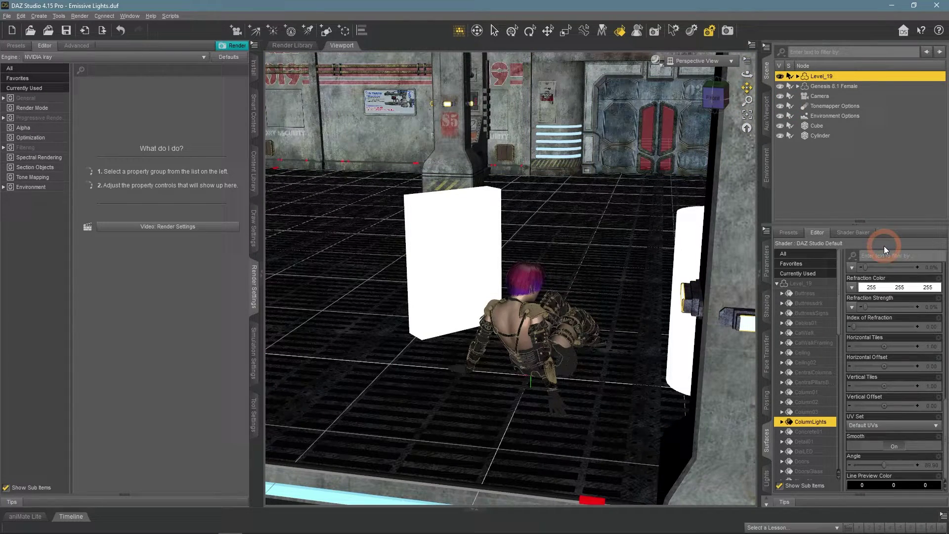
Apply the Iray Emissive shader to ColumnLights with a 7000 K emission temperature.
click(789, 232)
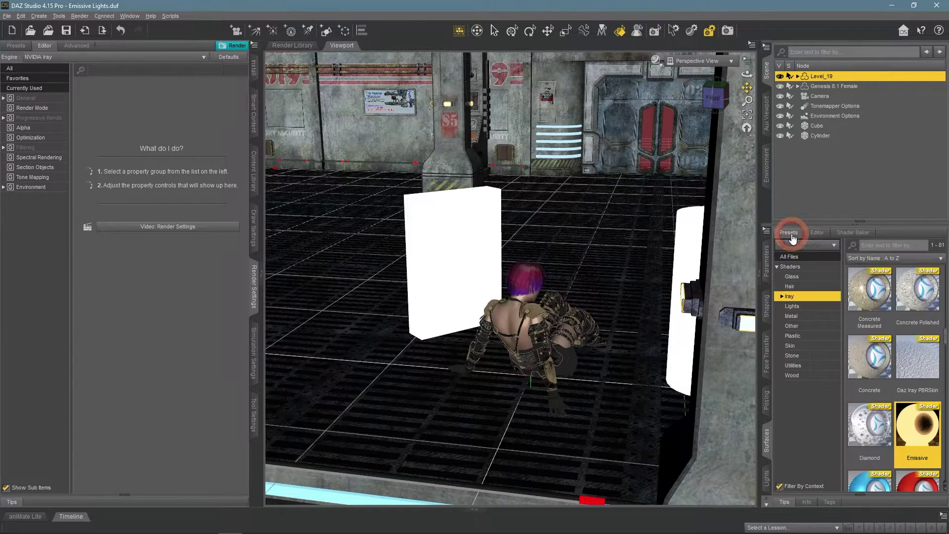
double_click(918, 443)
click(822, 234)
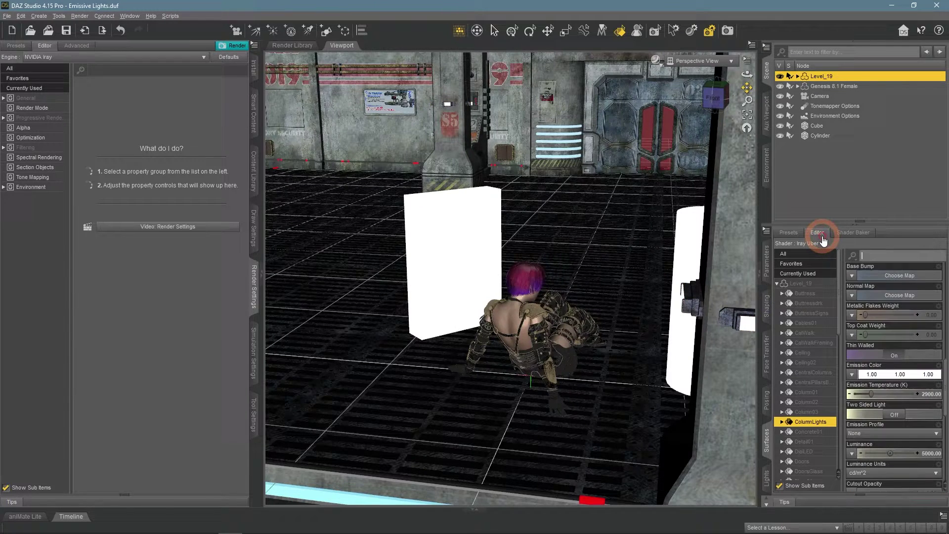
click(930, 395)
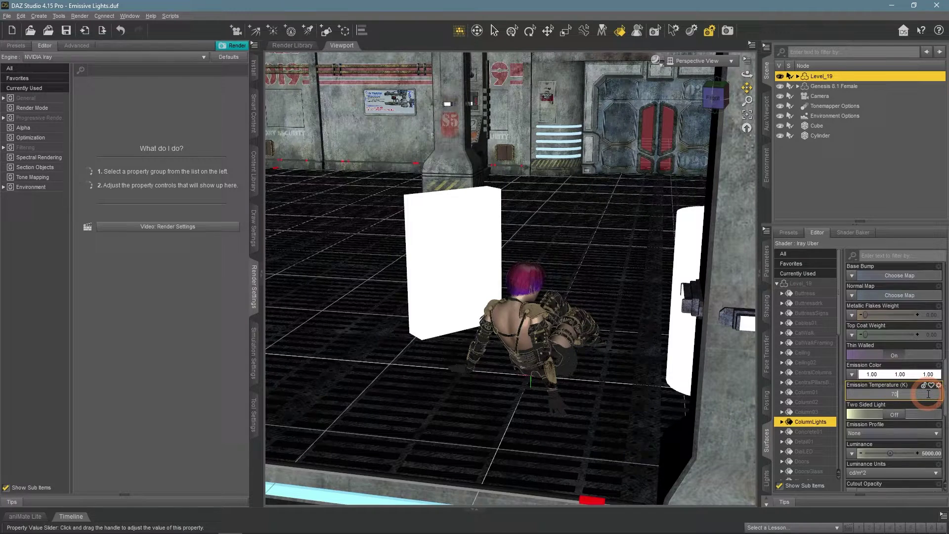
key(Return)
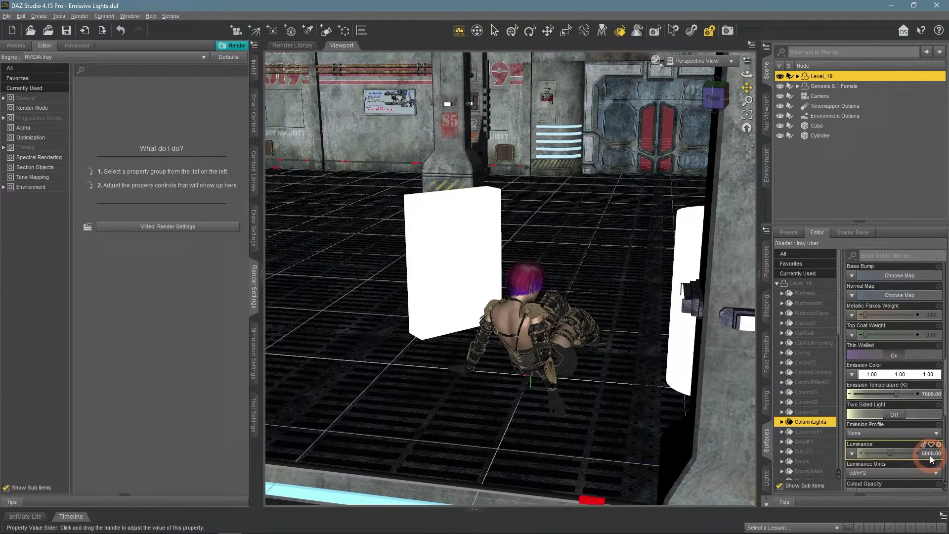
click(901, 453)
key(Return)
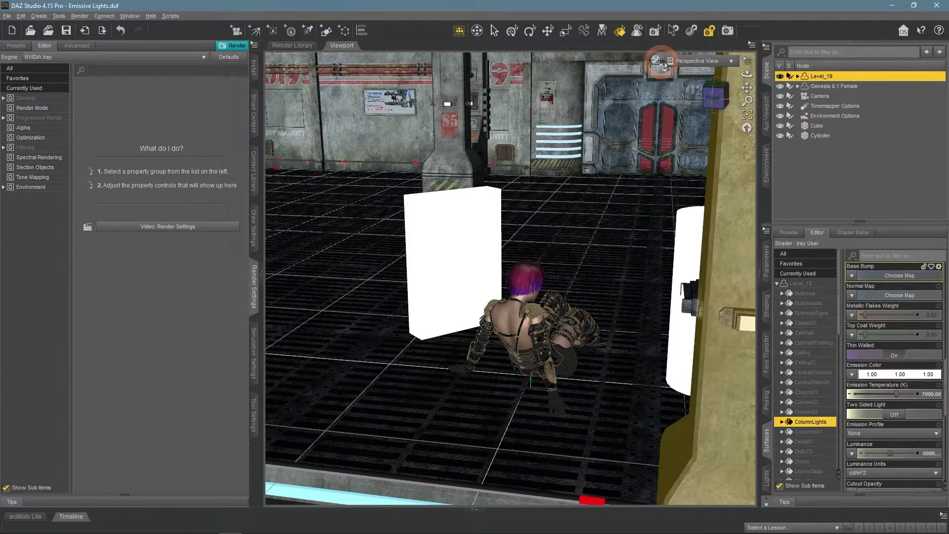
Render the camera view as a live NVIDIA Iray preview.
click(682, 61)
click(667, 144)
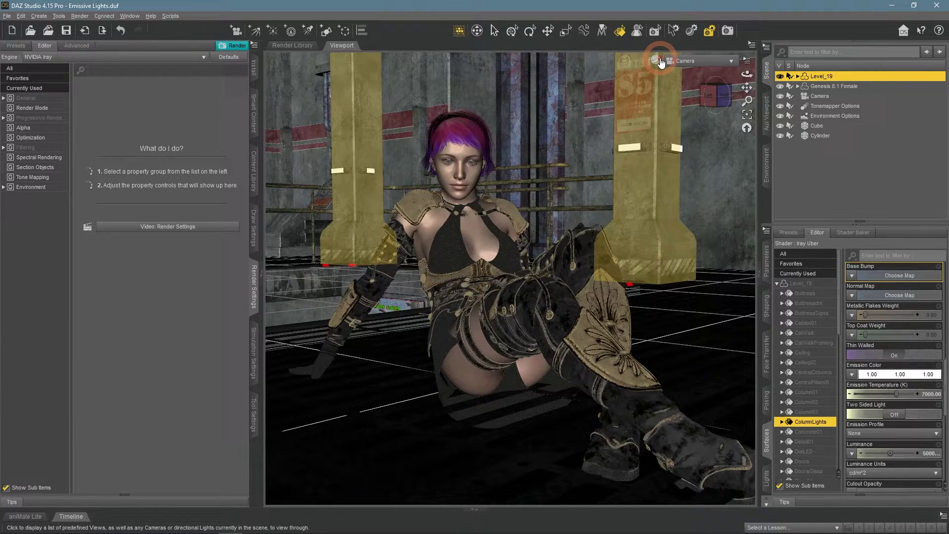
click(656, 59)
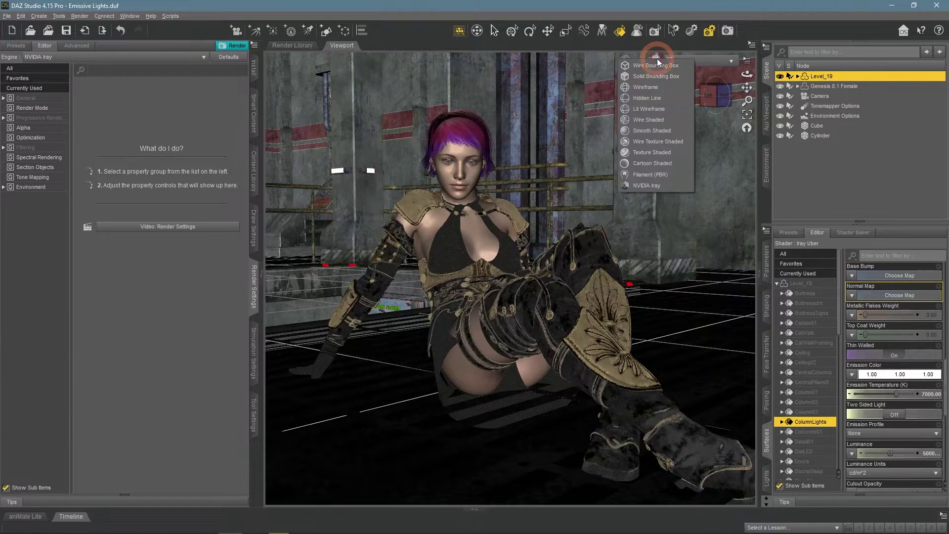
click(660, 185)
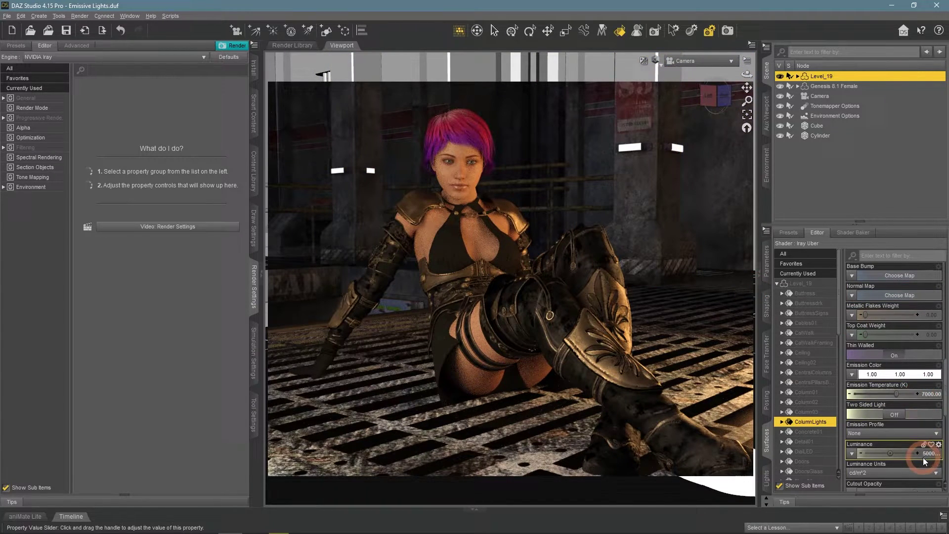
Set the ColumnLights luminance to 25000 and the emission temperature to 9000 K.
click(897, 453)
drag(897, 453, 885, 452)
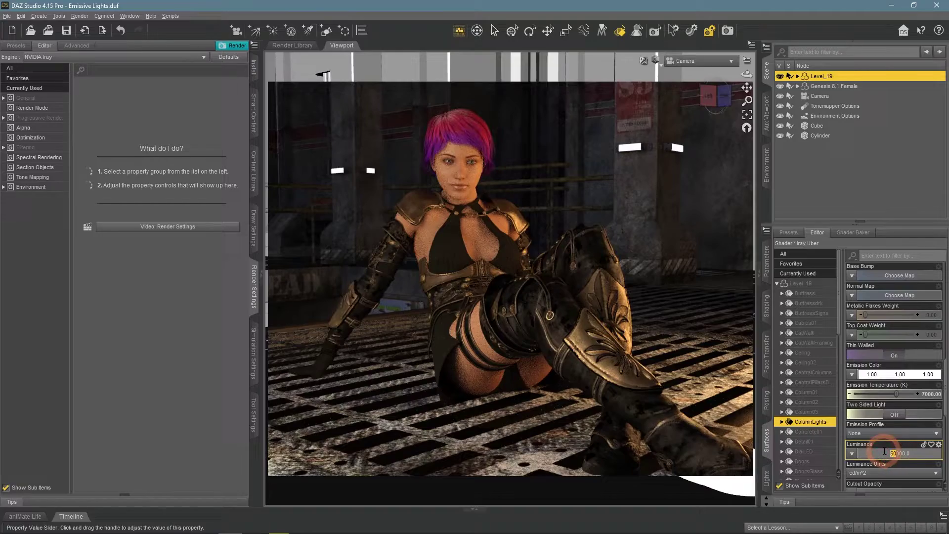
text(25)
key(Return)
click(926, 394)
text(9)
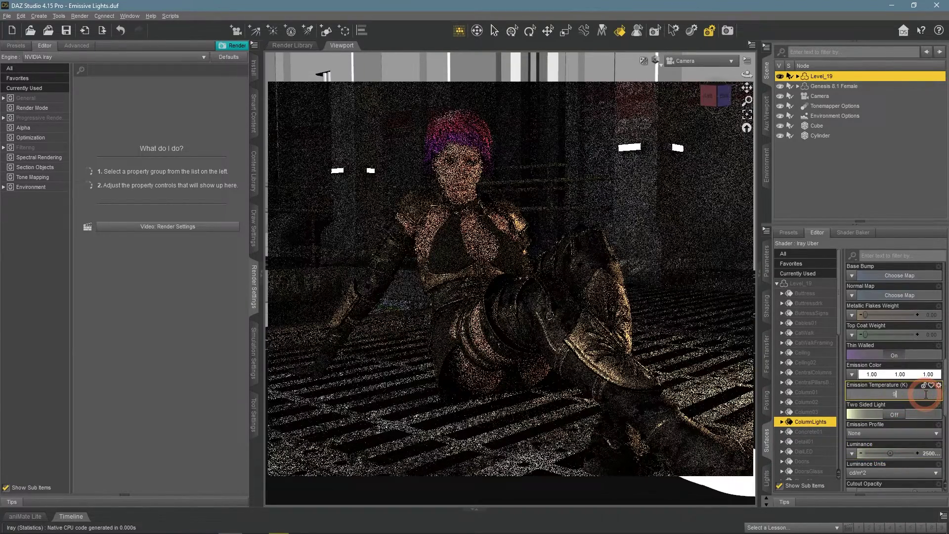
text(000)
key(Return)
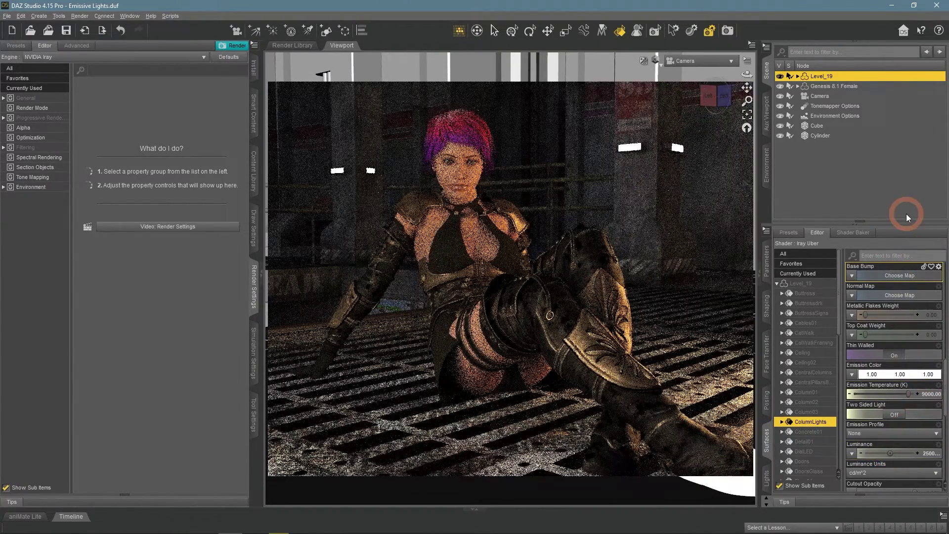
Re-commit the luminance value and reselect the ColumnLights surface in the viewport.
click(903, 453)
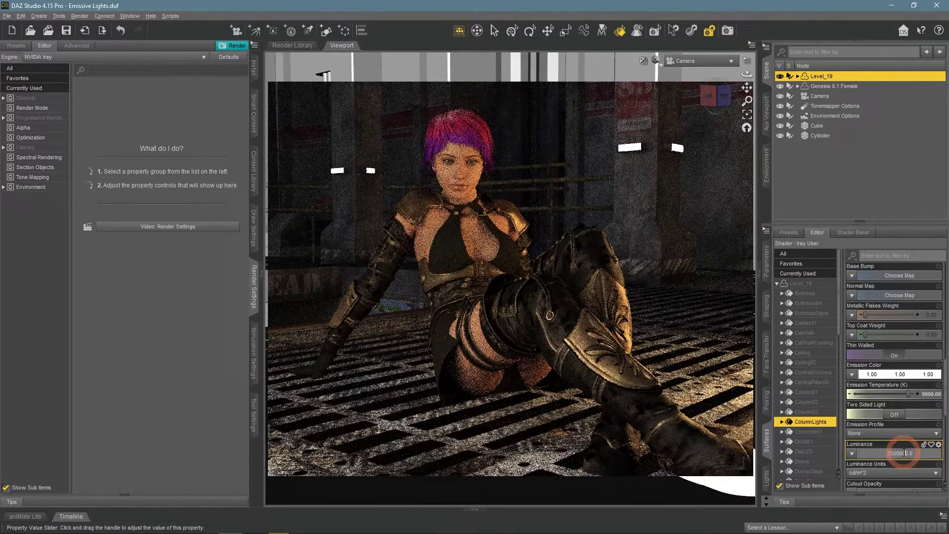
key(Return)
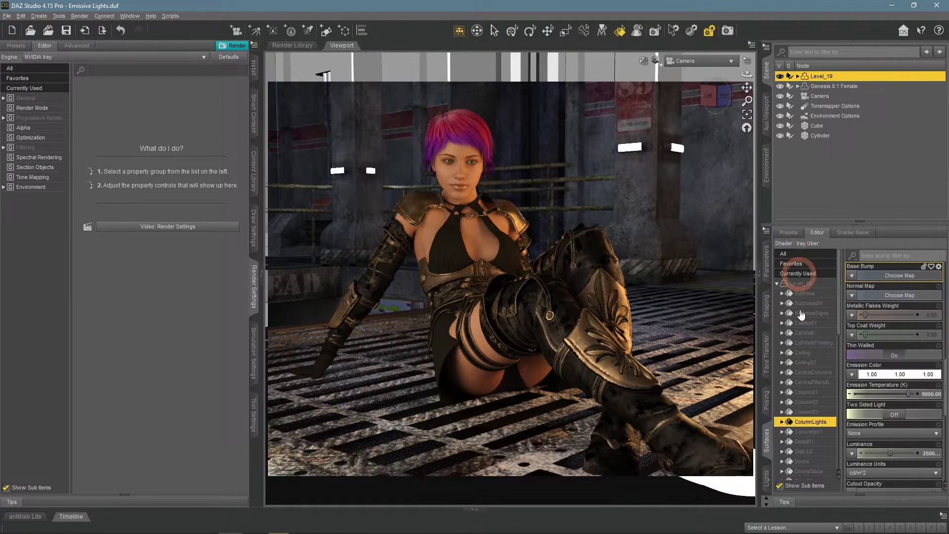
click(625, 153)
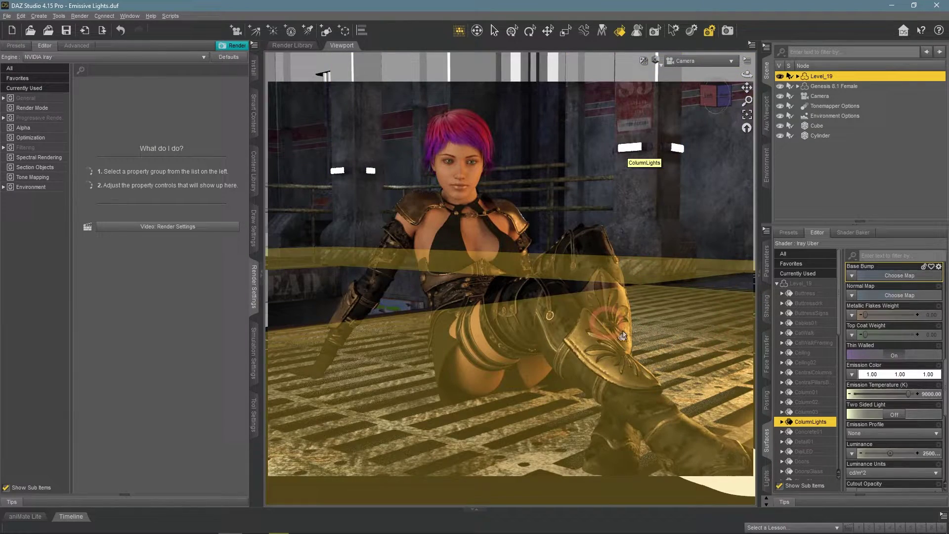
click(814, 169)
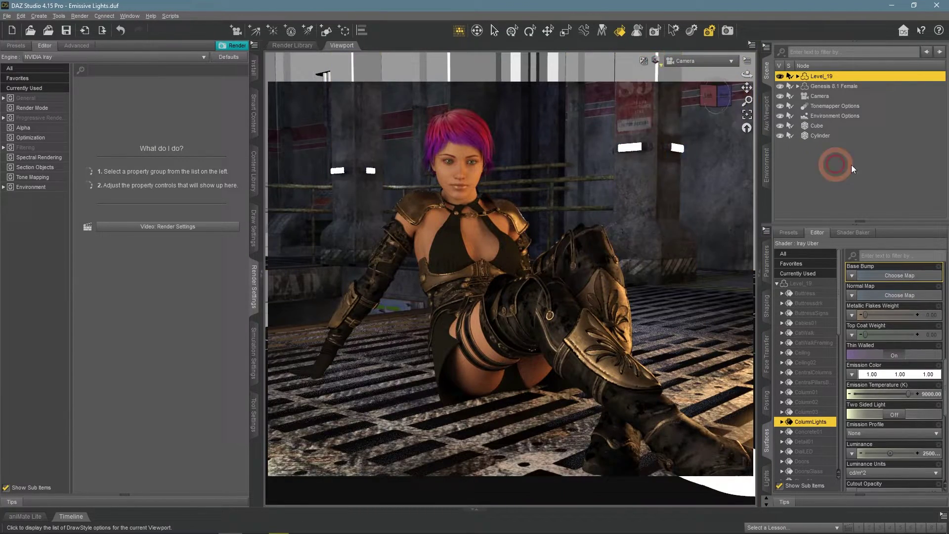
click(873, 453)
click(821, 136)
click(875, 450)
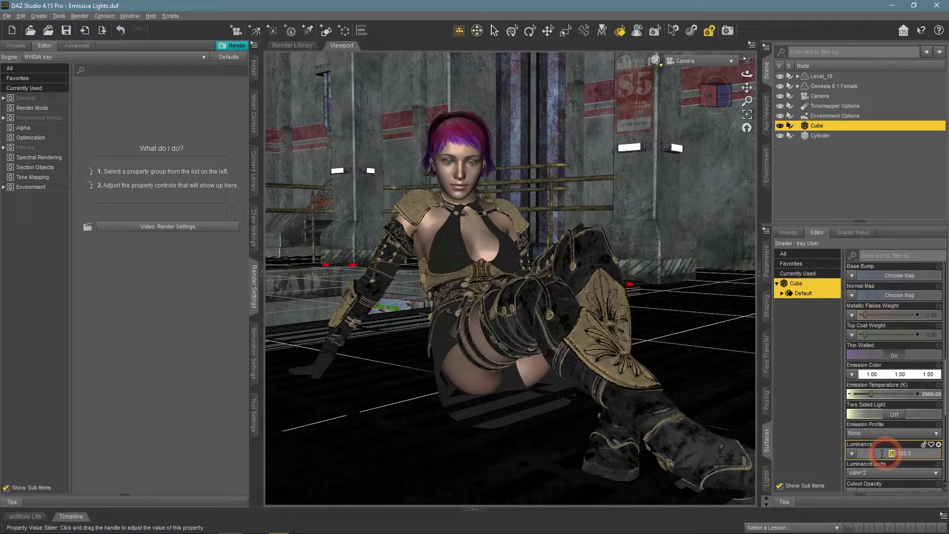
click(821, 135)
click(897, 453)
click(823, 166)
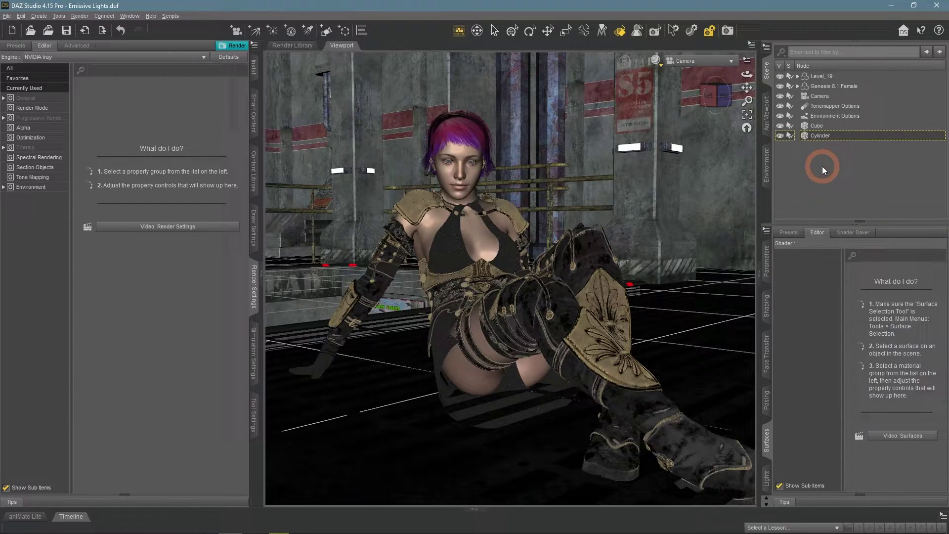
click(510, 250)
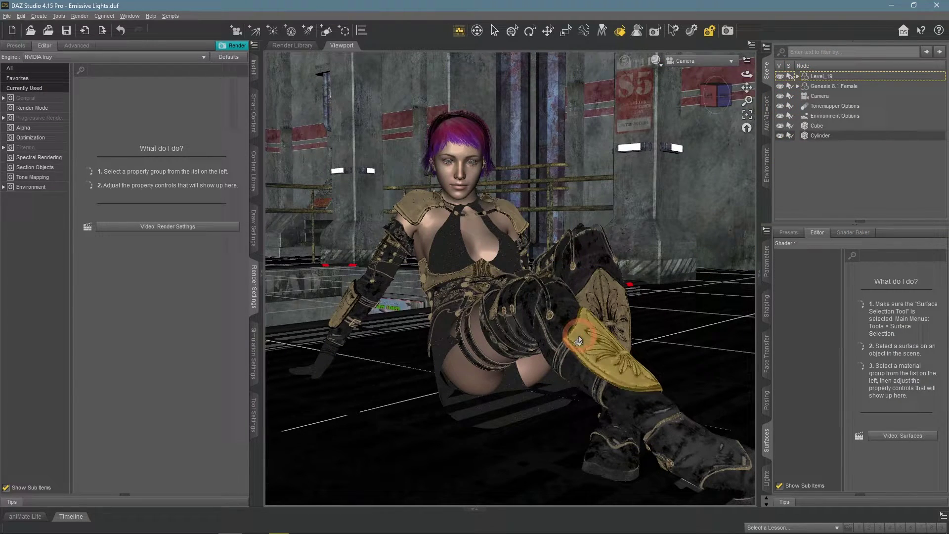
click(682, 61)
click(681, 64)
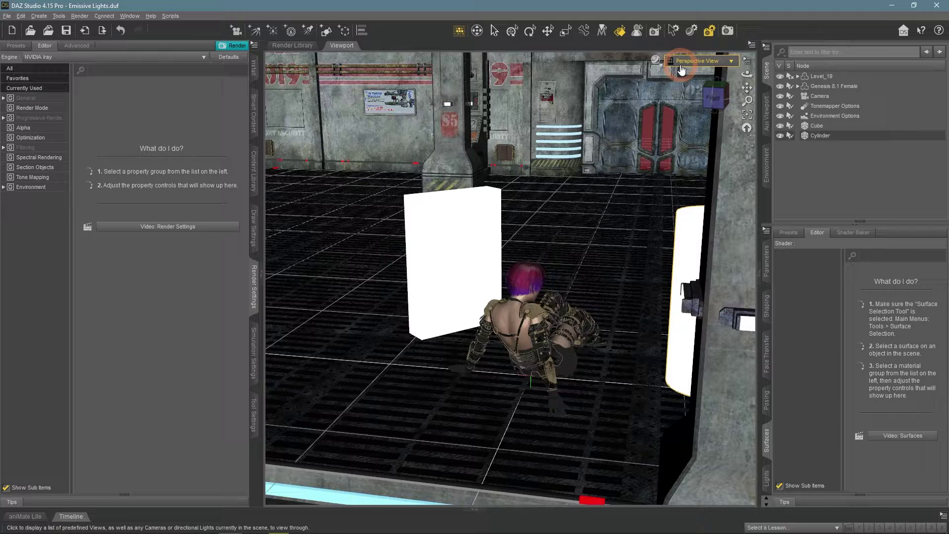
click(722, 61)
click(710, 148)
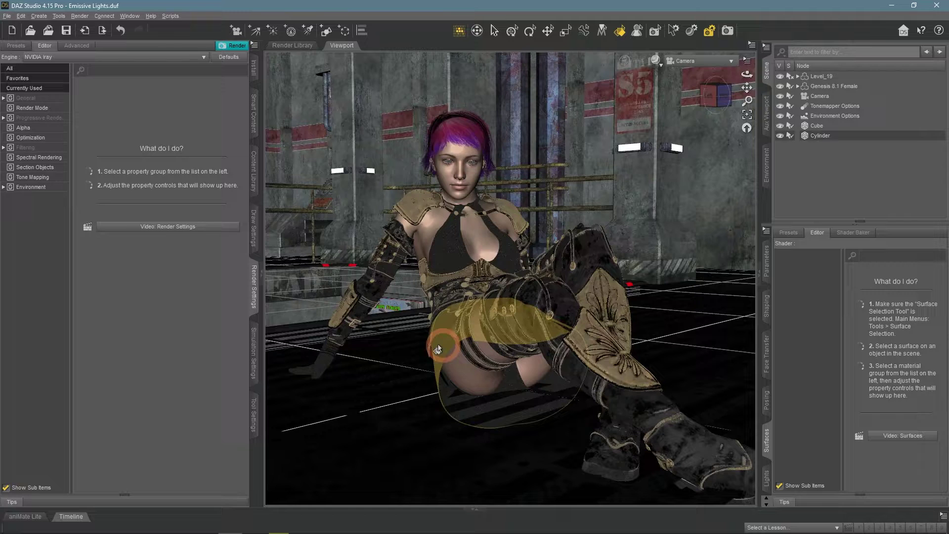
Make the gloves' RightUpperarmStuds surface emissive at 5000 luminance, then select the boot studs.
click(372, 287)
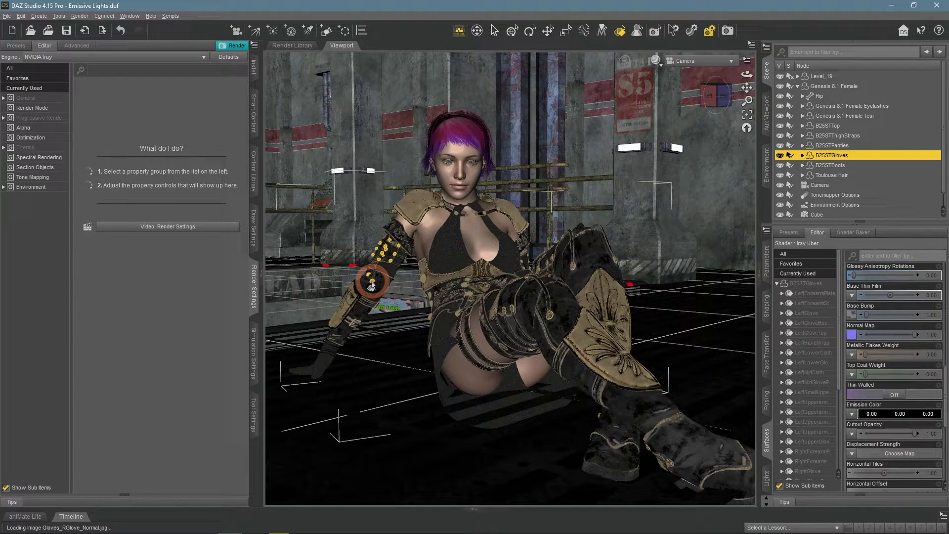
scroll(807, 464, down, 4)
click(801, 467)
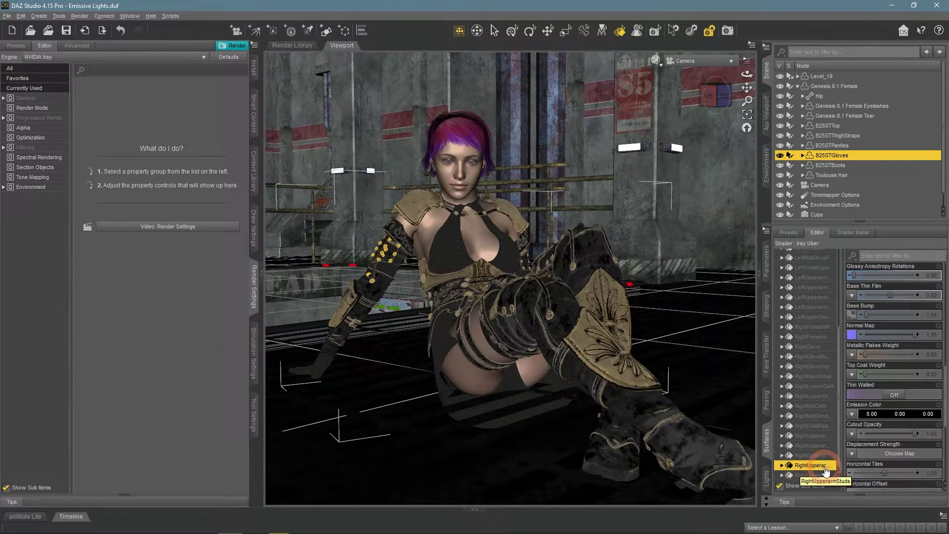
click(789, 233)
click(900, 453)
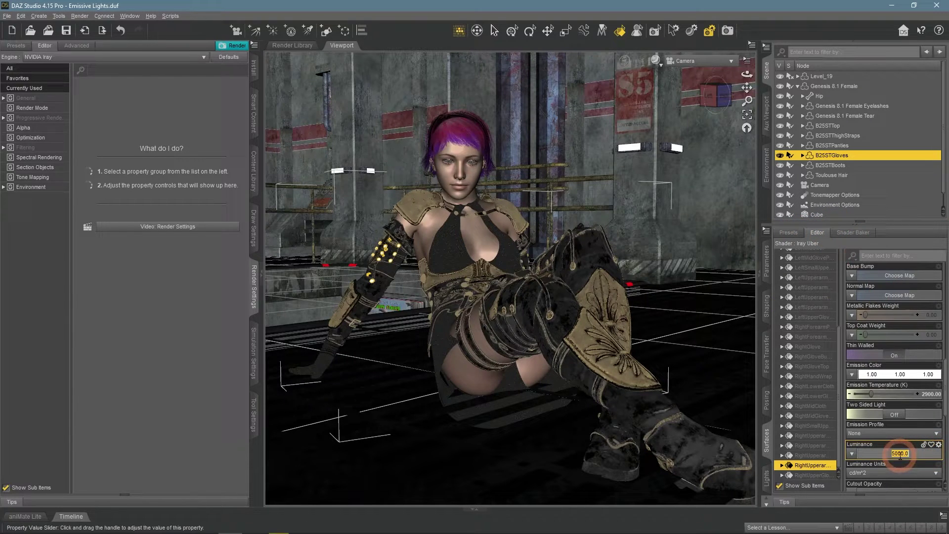
key(Return)
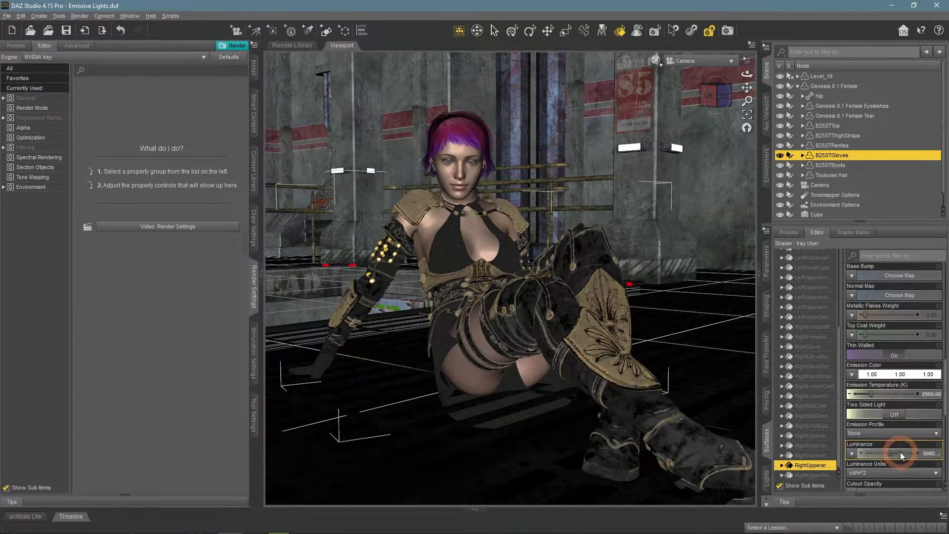
click(714, 283)
click(901, 455)
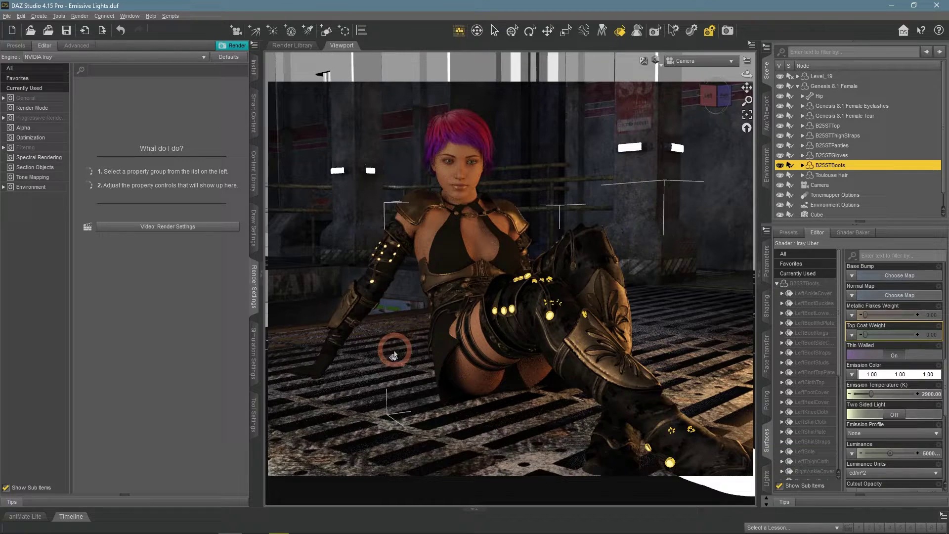
Switch the viewport to Texture Shaded and select the TopStuds and left boot studs surfaces.
click(664, 60)
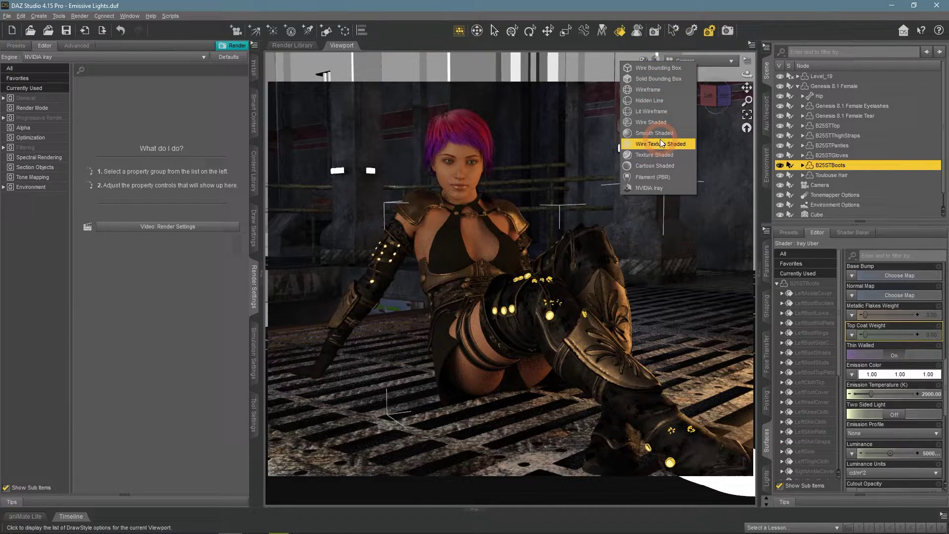
click(659, 159)
click(393, 260)
click(472, 241)
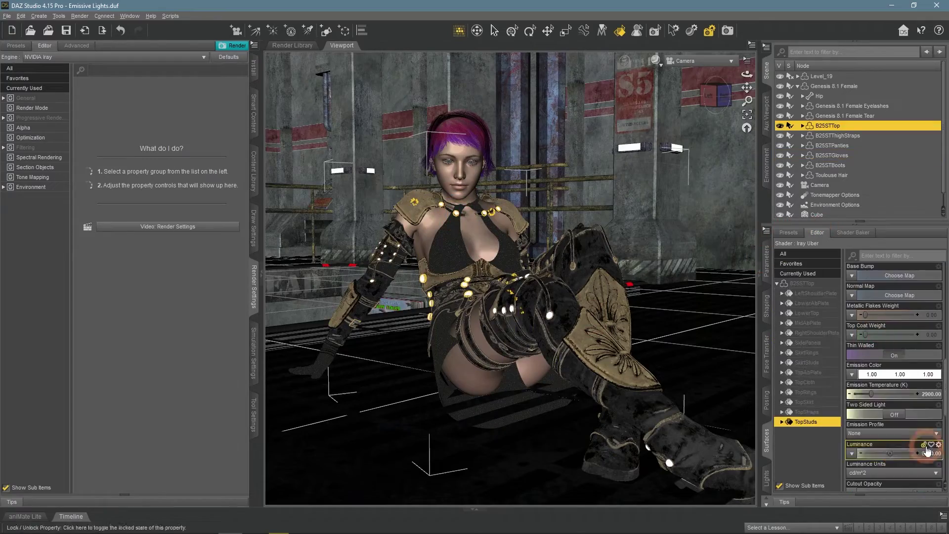
click(573, 265)
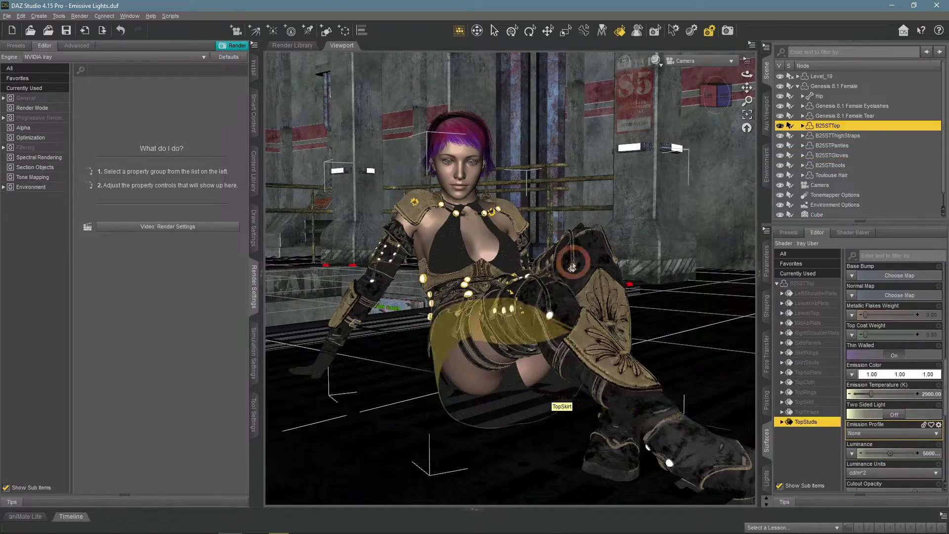
In perspective view, select the top's rings, thigh-strap and skirt stud surfaces.
click(705, 65)
click(833, 155)
click(813, 432)
mouse_move(747, 74)
mouse_down()
mouse_move(747, 97)
mouse_move(747, 74)
mouse_up()
click(476, 355)
click(449, 345)
click(814, 304)
click(519, 251)
Return to the camera view and bring up the shader presets for the gloves.
click(725, 60)
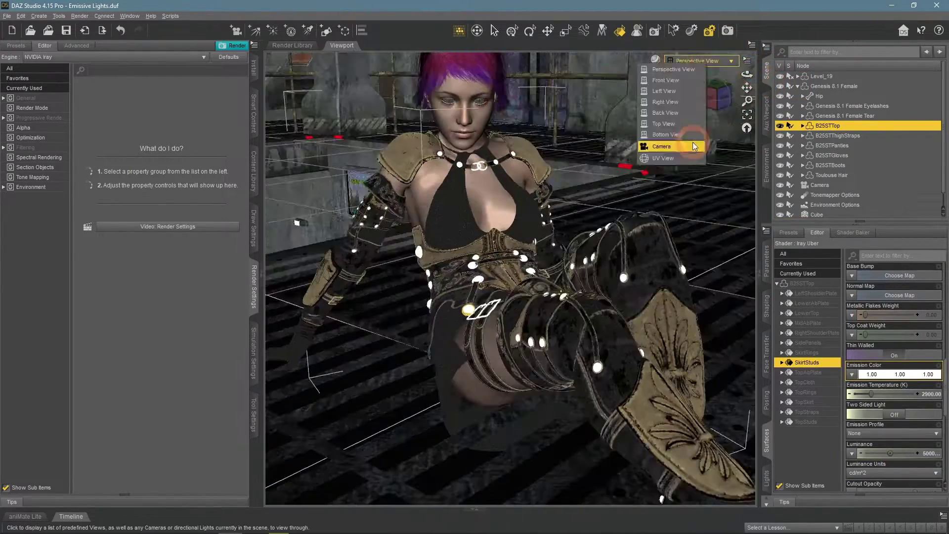
click(695, 146)
click(832, 154)
click(788, 232)
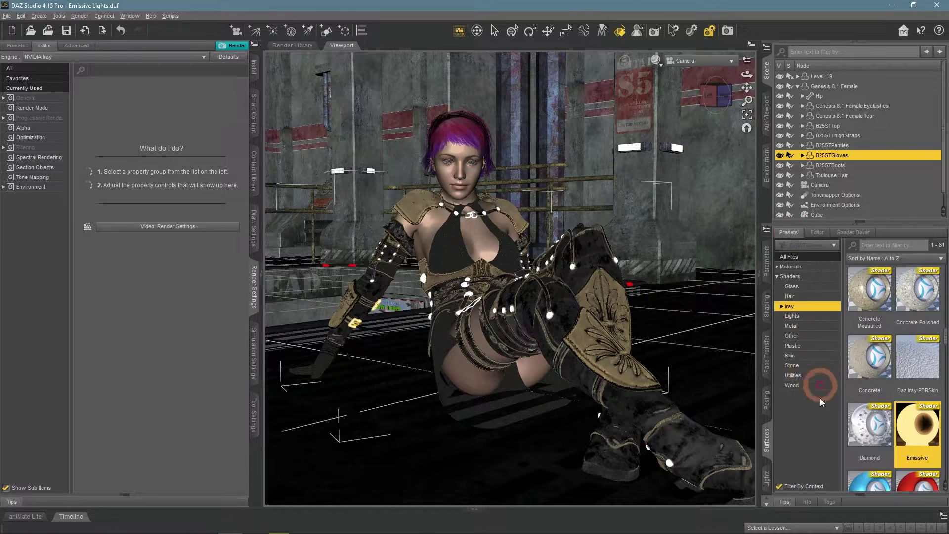
Deselect everything and switch the viewport DrawStyle to NVIDIA Iray to see the glowing studs.
key(ctrl+shift+a)
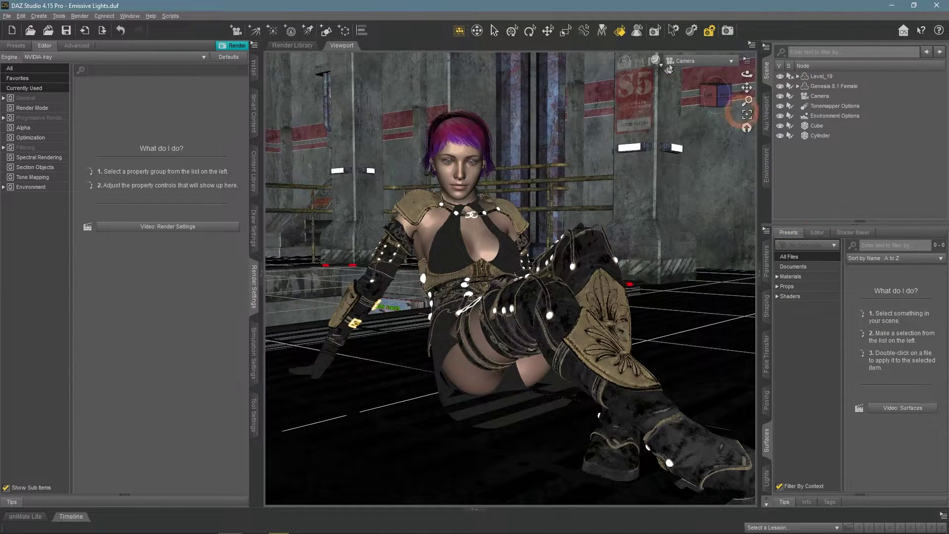
click(656, 61)
click(653, 184)
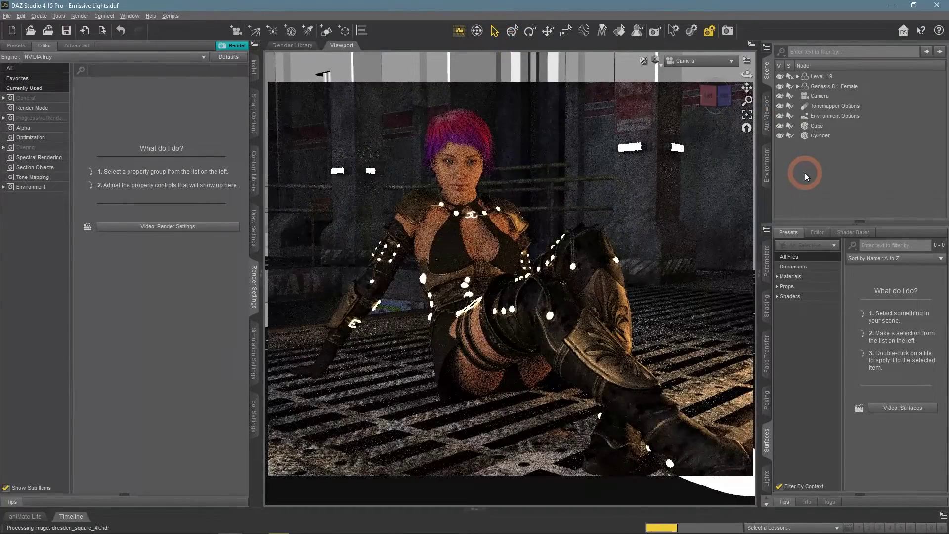
click(805, 173)
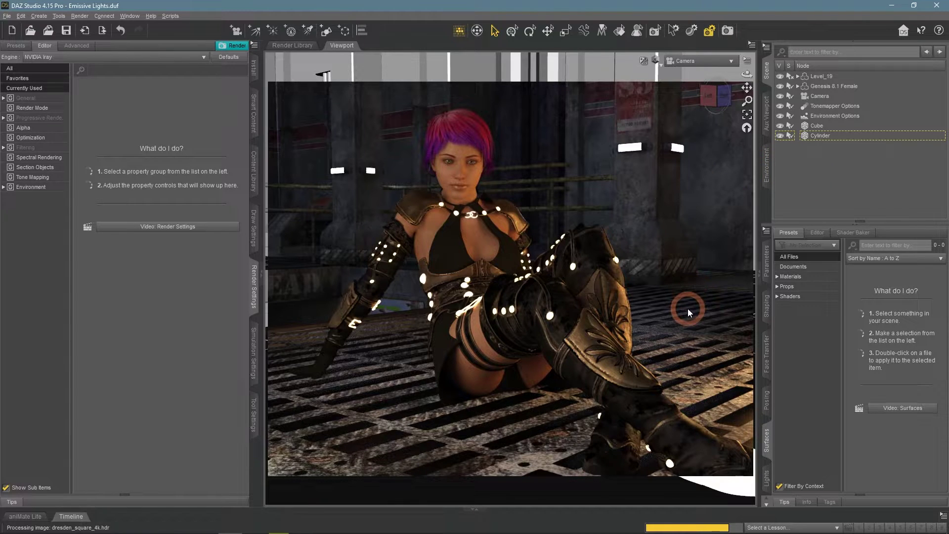
drag(687, 308, 392, 338)
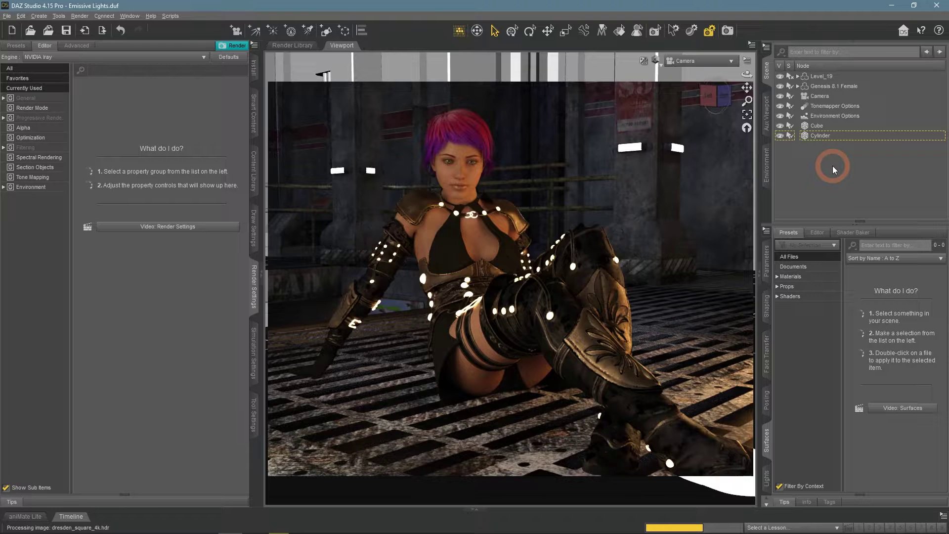
Switch back to Texture Shaded and select the Toulouse Hair's surfaces.
click(656, 60)
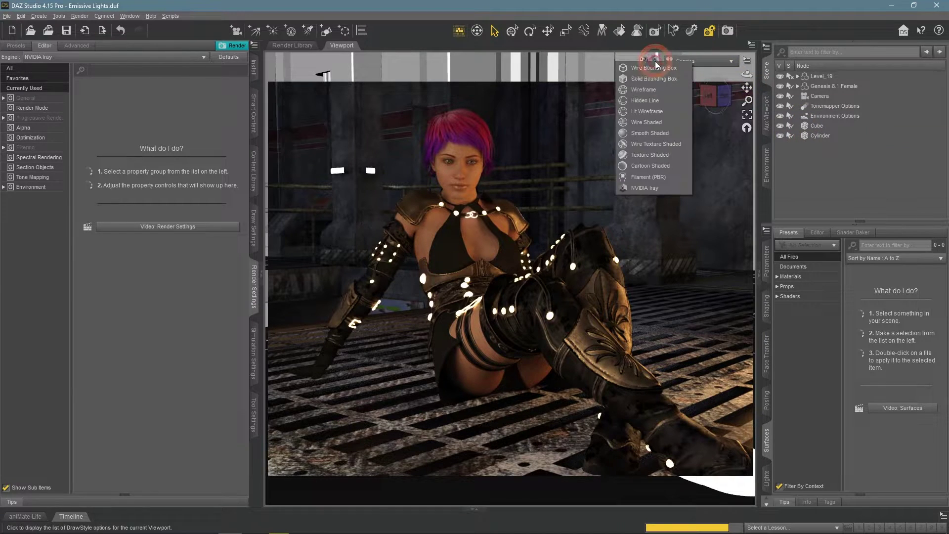
click(658, 155)
double_click(832, 86)
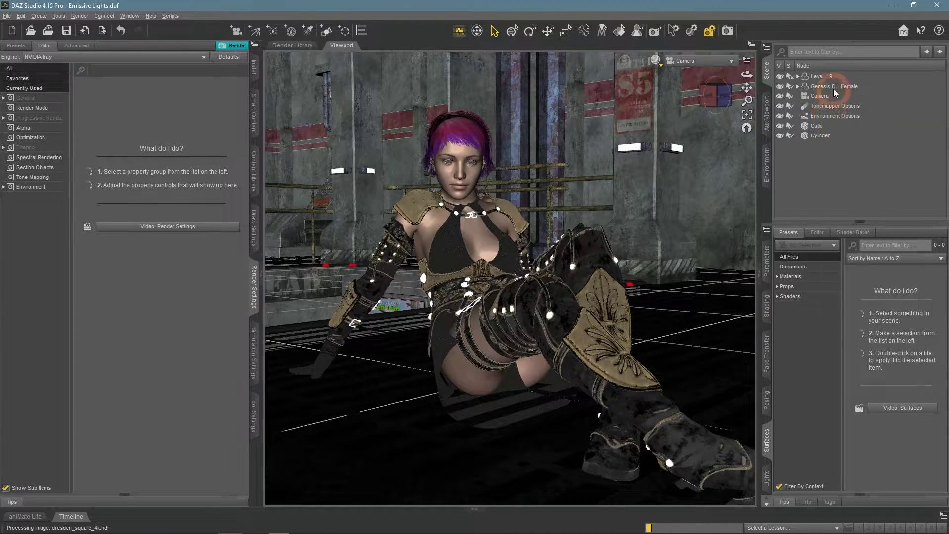
click(829, 176)
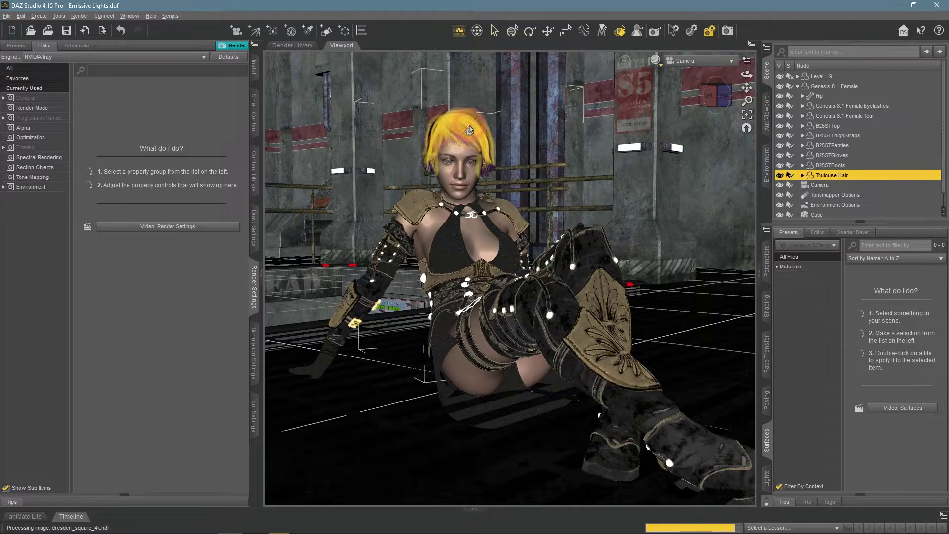
click(817, 233)
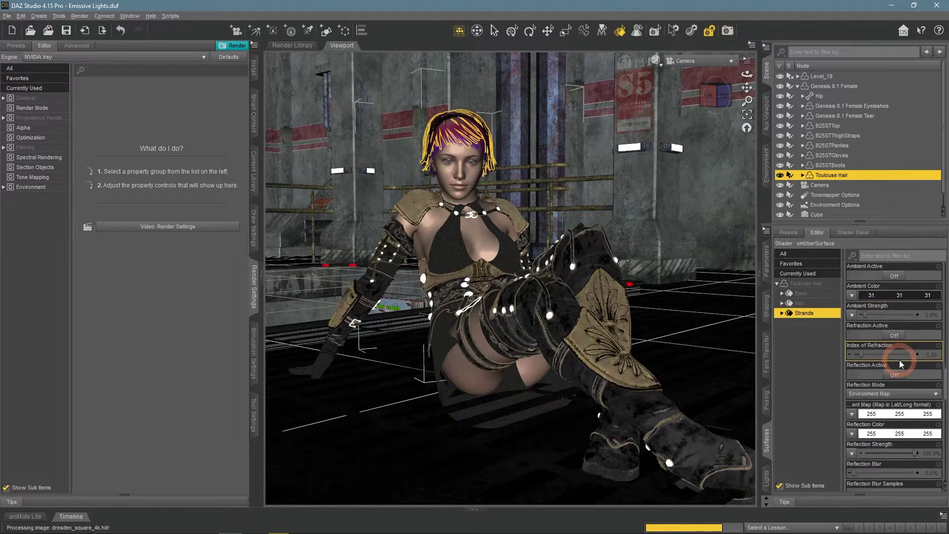
Apply the Iray Emissive shader to the hair strands at 1500 K emission temperature.
click(788, 232)
click(797, 386)
double_click(890, 321)
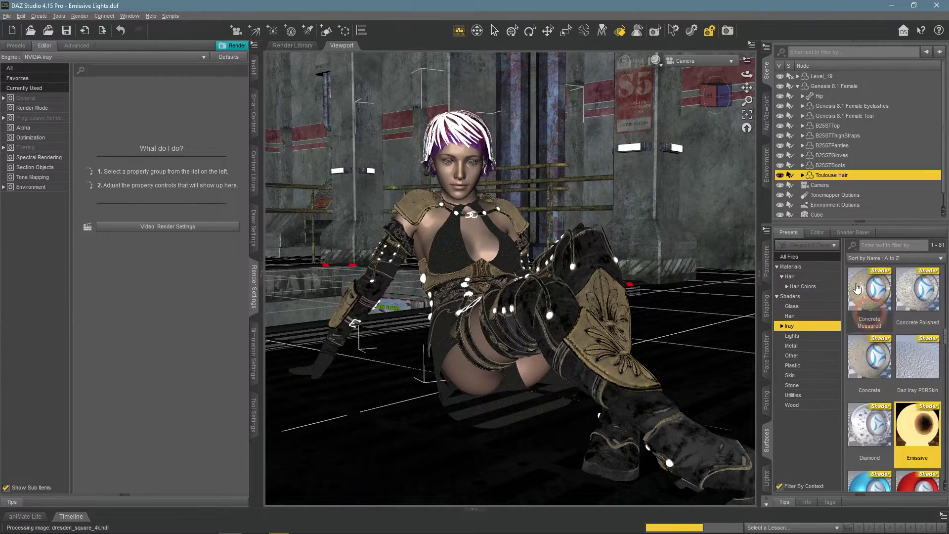
click(817, 232)
click(915, 413)
scroll(919, 346, up, 6)
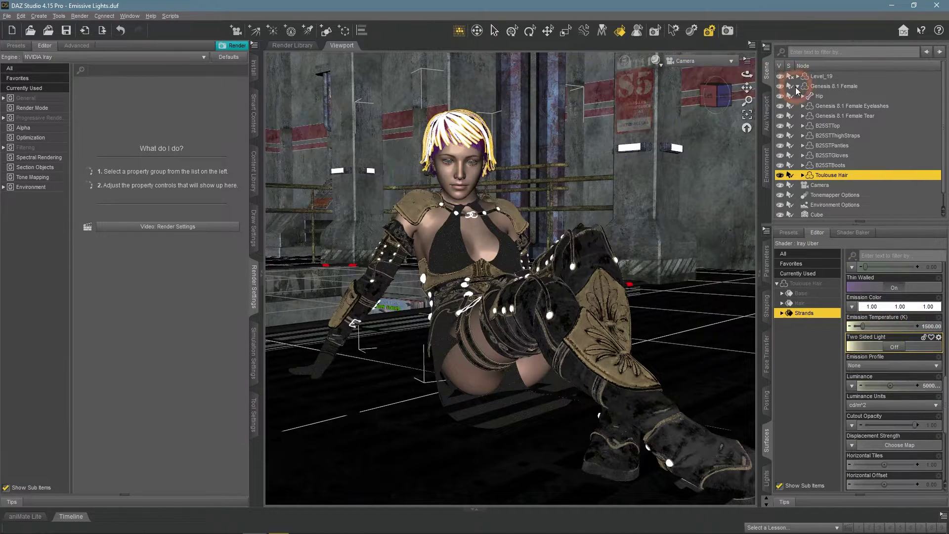
click(824, 170)
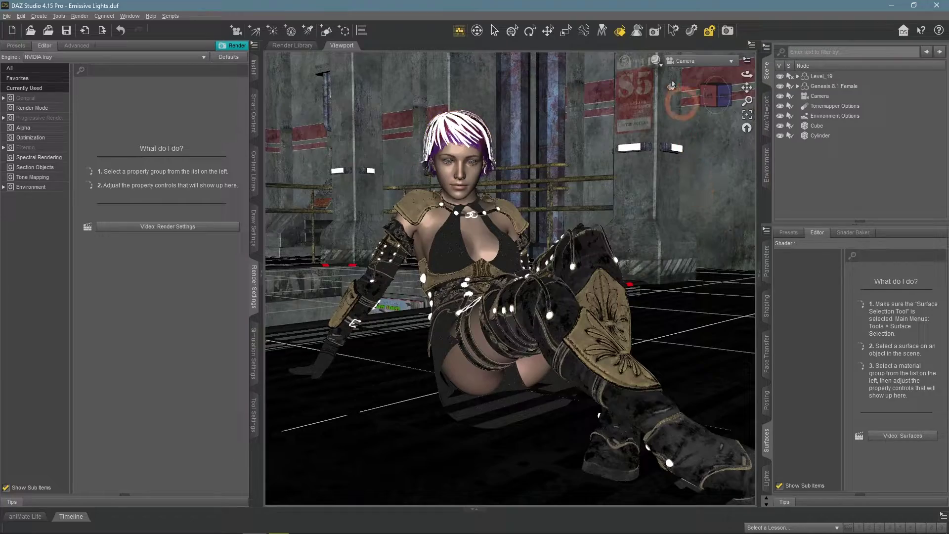
click(653, 62)
click(655, 185)
click(808, 173)
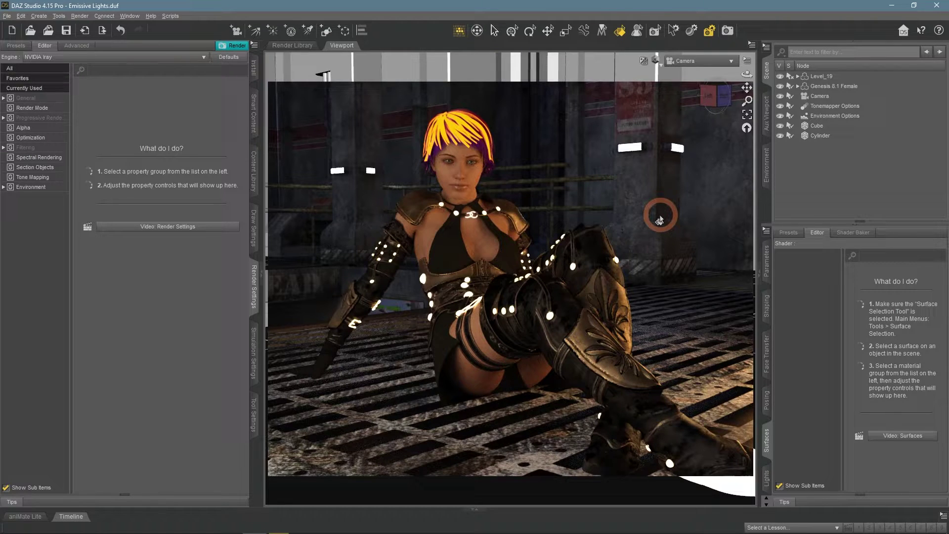
click(656, 60)
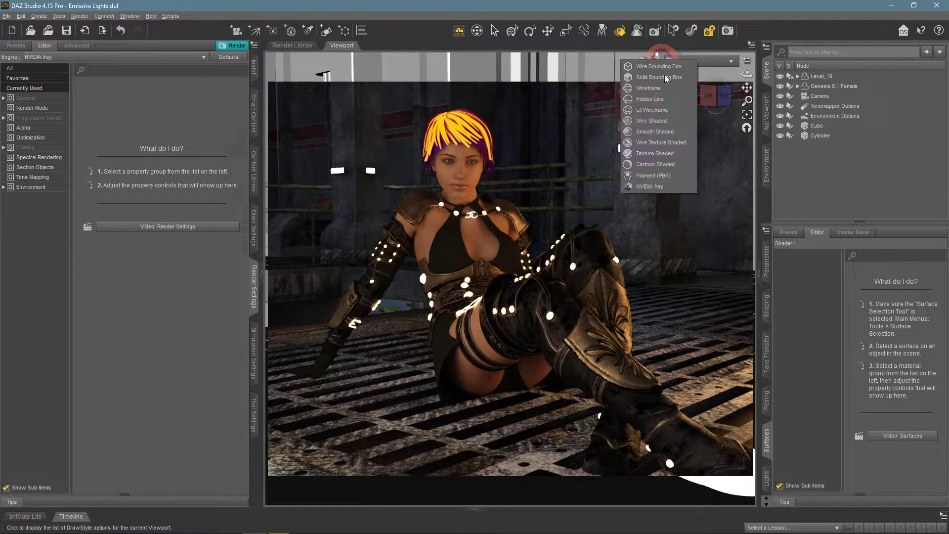
click(668, 154)
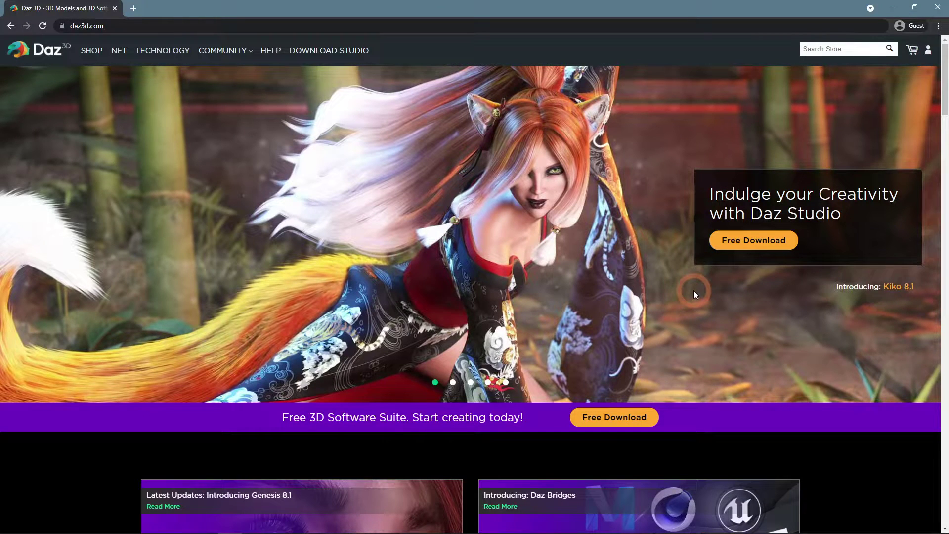
Open the Mech Weapons and Poses product from the shop and page its enlarged gallery through the pose collages.
scroll(685, 355, down, 4)
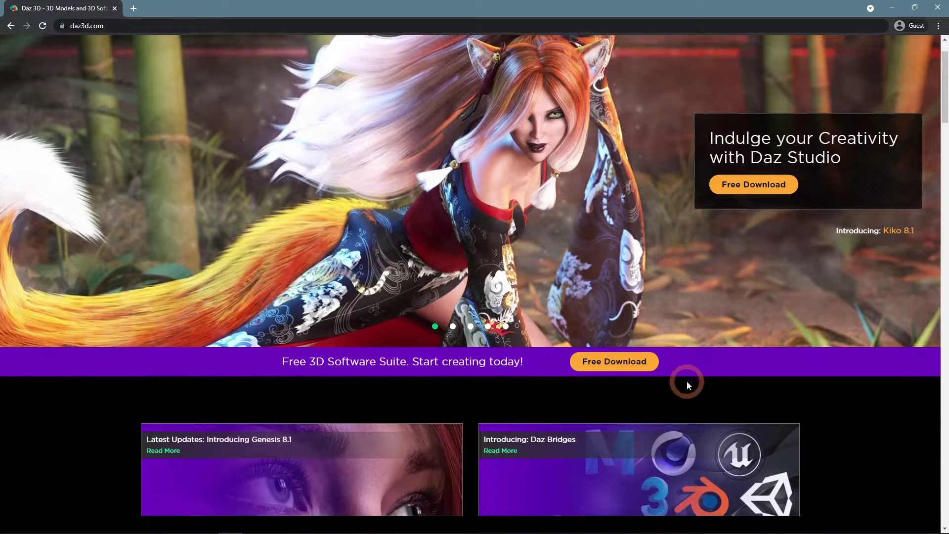
scroll(865, 333, up, 4)
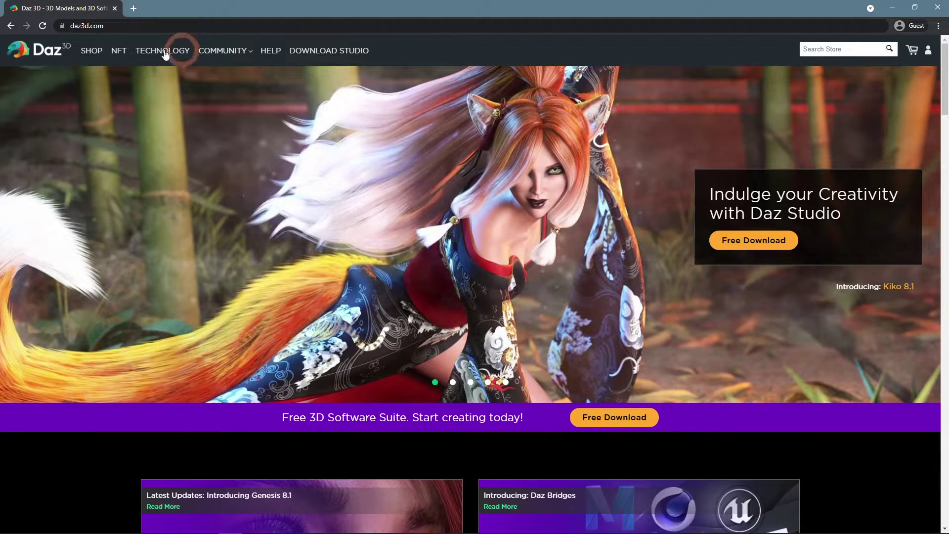
click(90, 52)
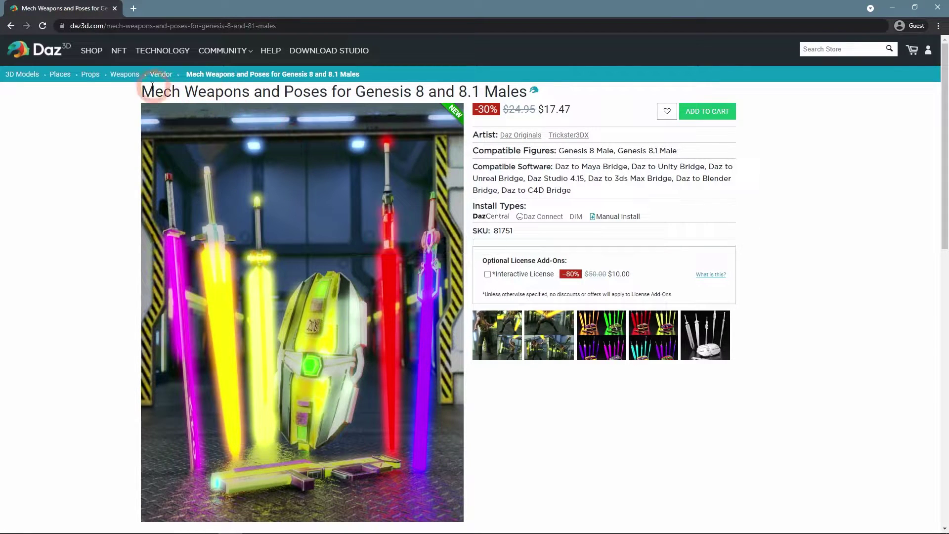
scroll(541, 90, down, 1)
click(339, 277)
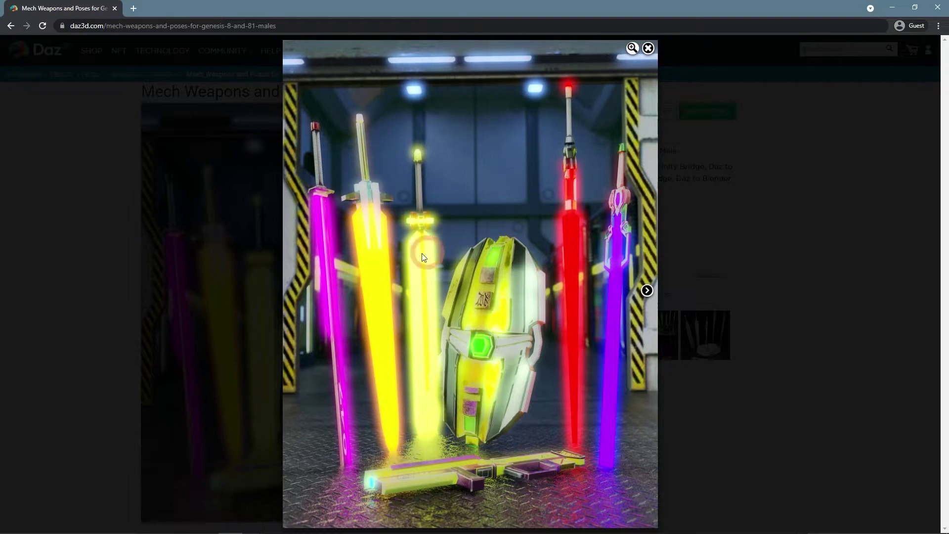
click(648, 290)
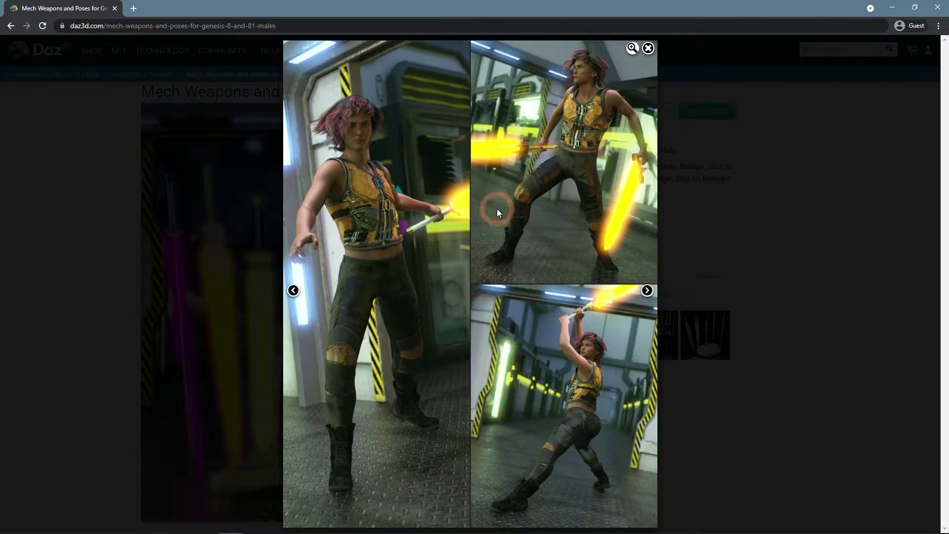
click(648, 291)
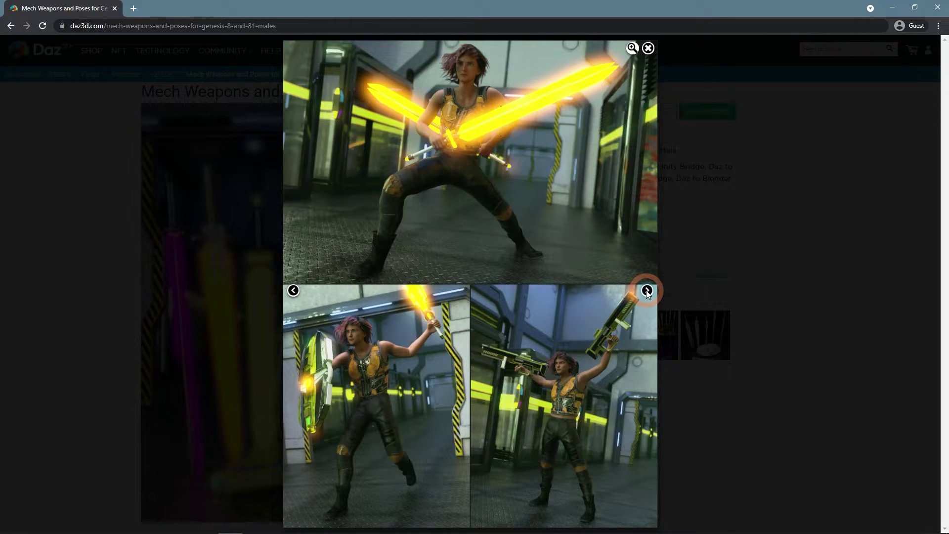
Enlarge the Creative Emissive Lighting for Iray gallery and page through to the patterned glowing spheres.
click(647, 291)
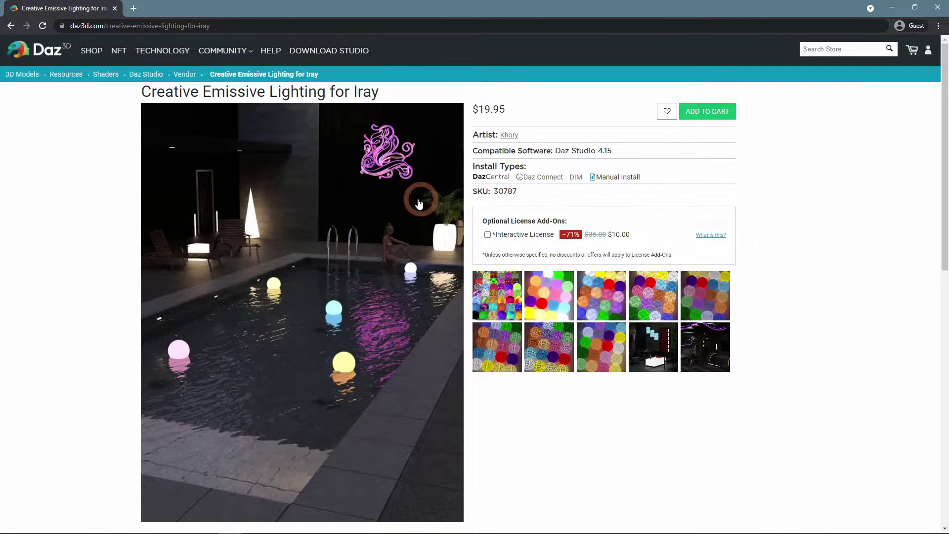
click(419, 203)
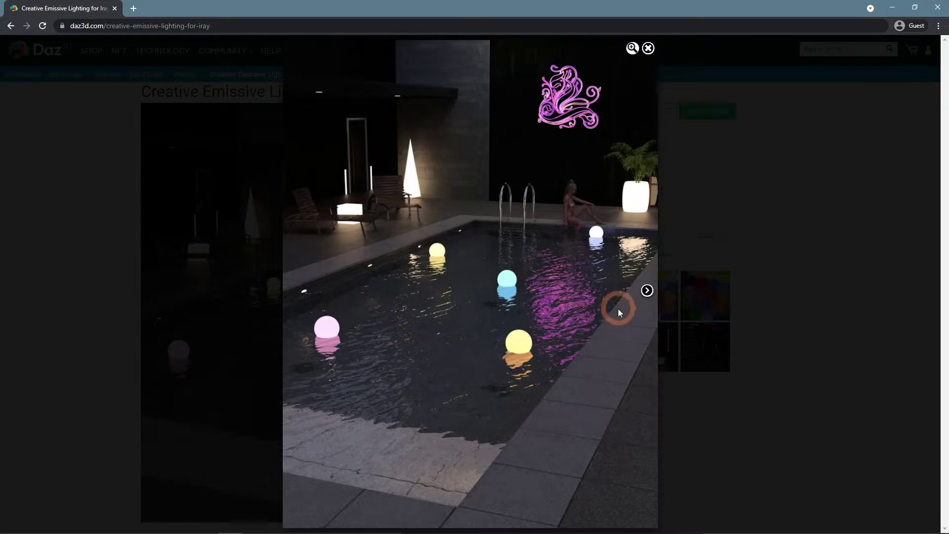
click(647, 291)
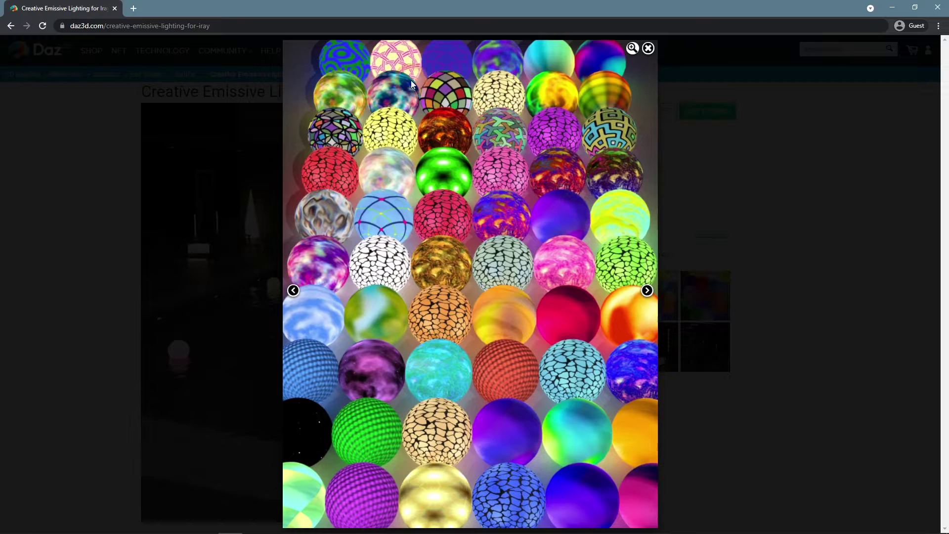
click(647, 291)
click(647, 292)
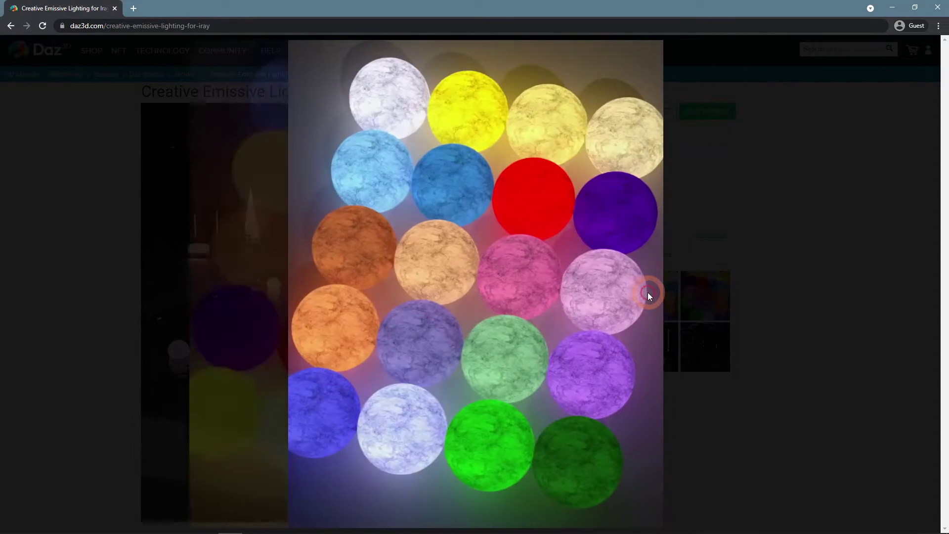
click(648, 292)
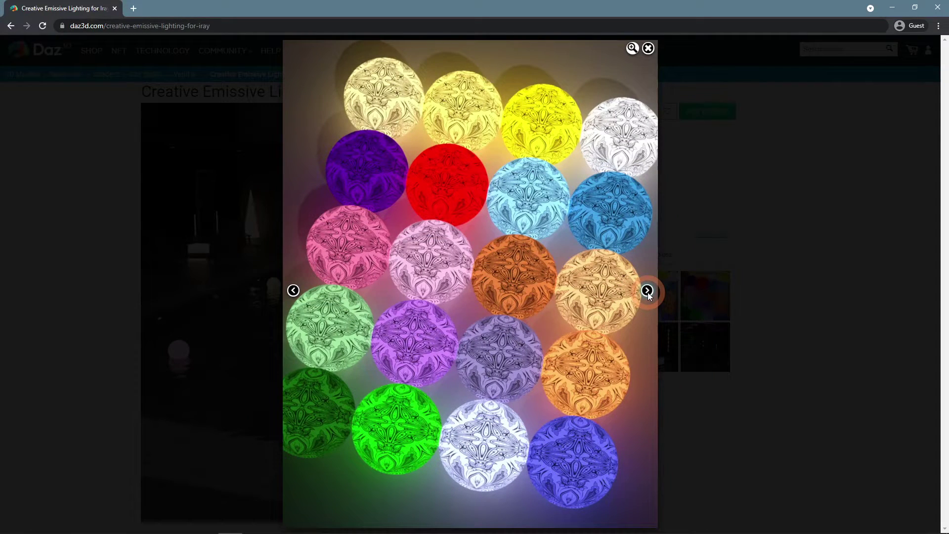
Open the World Ores Shader Collection, enlarge its image and page through the ore variant slides.
click(797, 307)
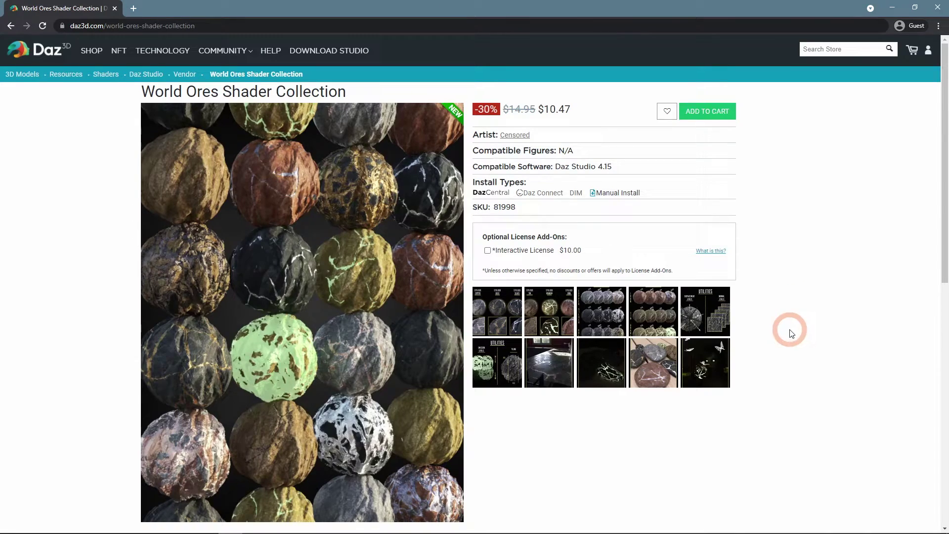
click(441, 415)
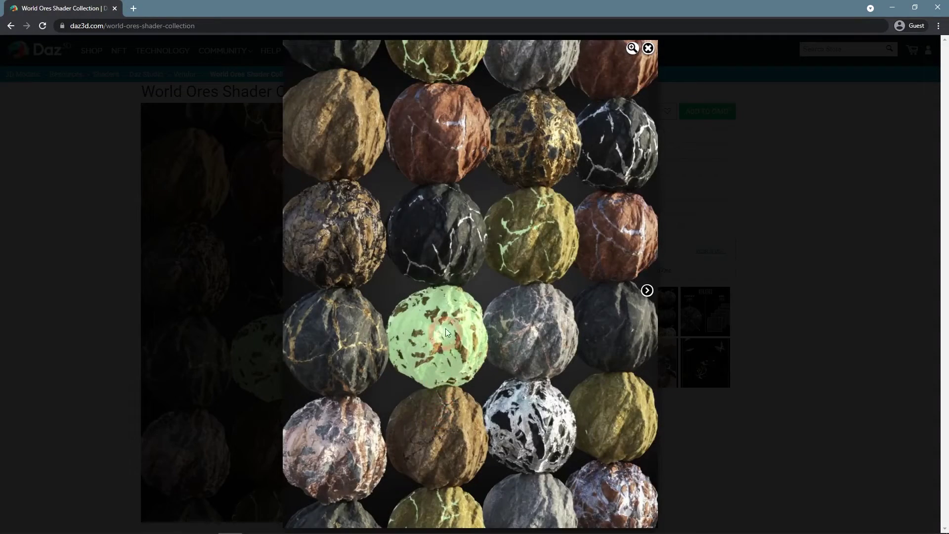
click(652, 284)
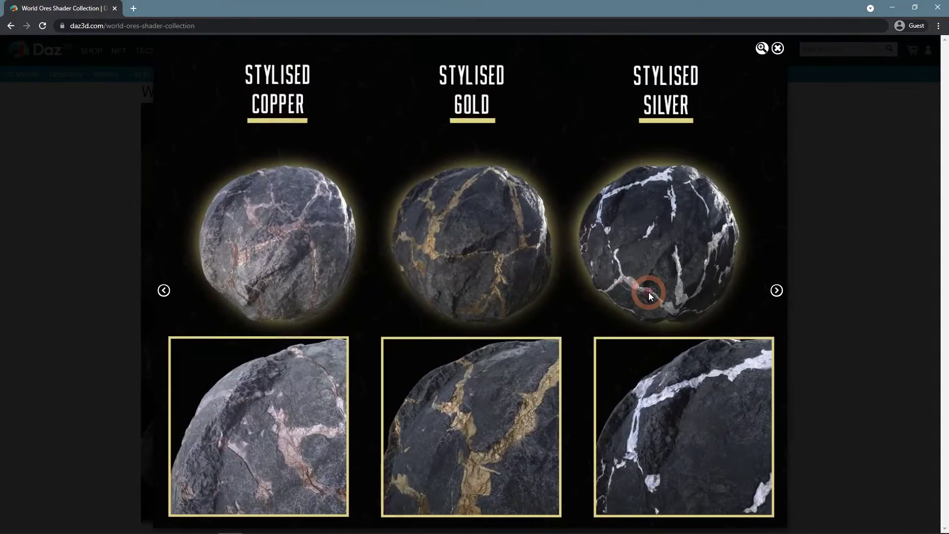
click(776, 290)
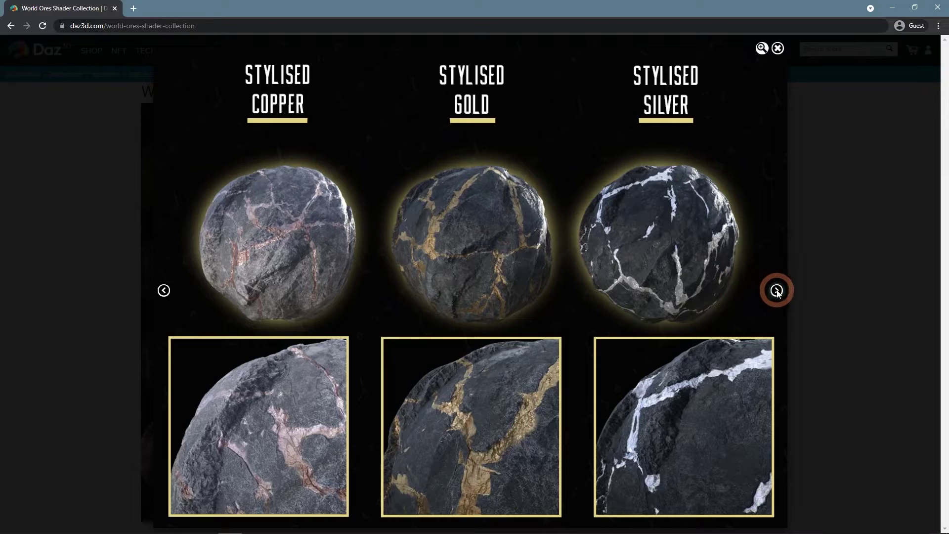
click(776, 291)
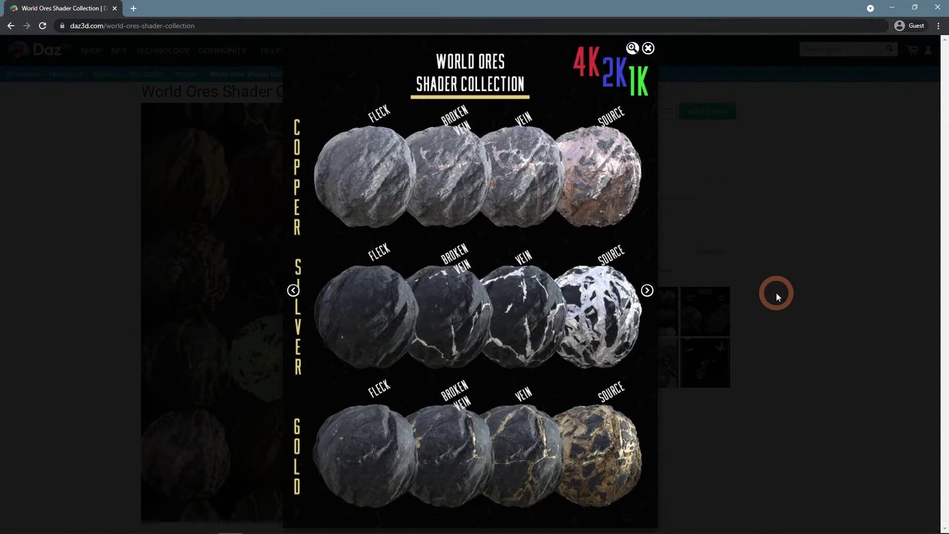
Advance to the emission levels and tiling slide, then go to RenderGuide.com.
click(649, 292)
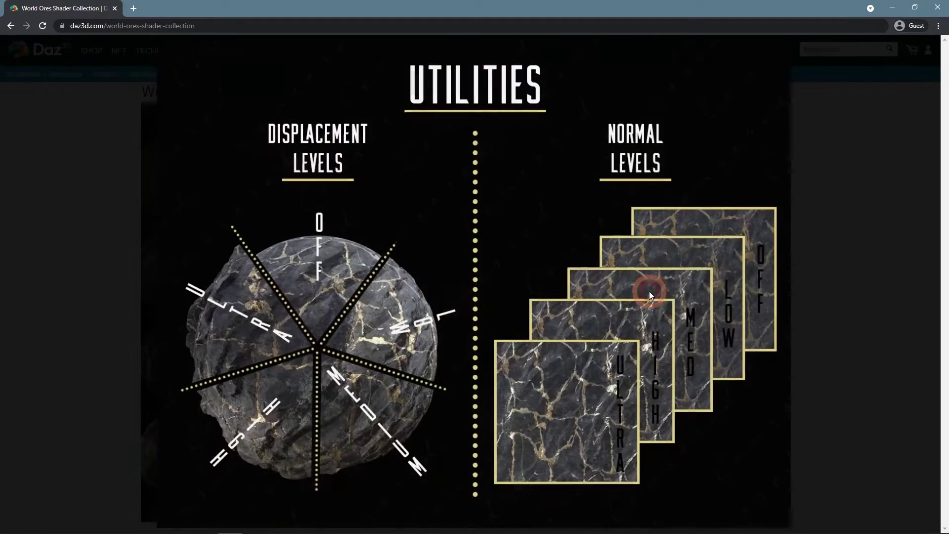
click(737, 293)
click(776, 290)
click(390, 384)
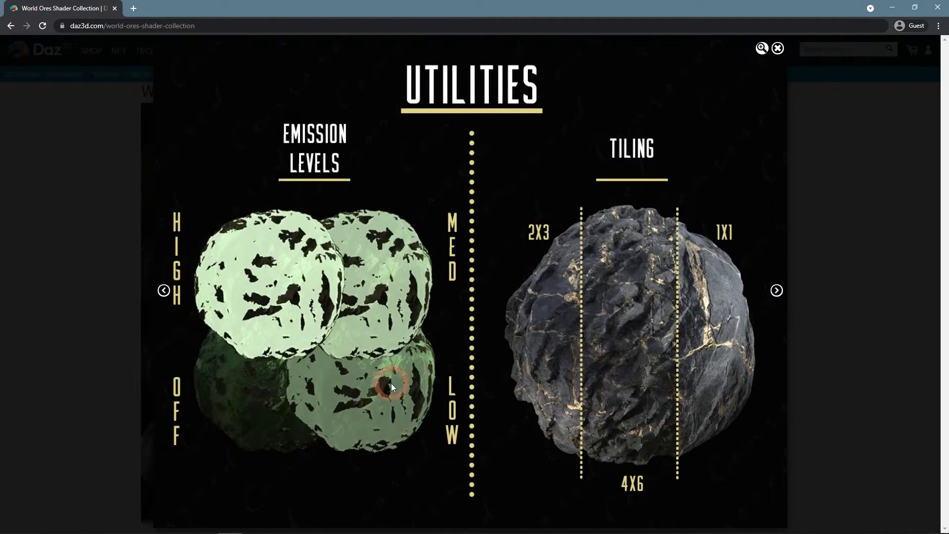
click(321, 121)
click(394, 162)
Open the Daz3D Emissive Lights Tutorial article and scroll down to 'How to use Emissive Lights'.
click(777, 291)
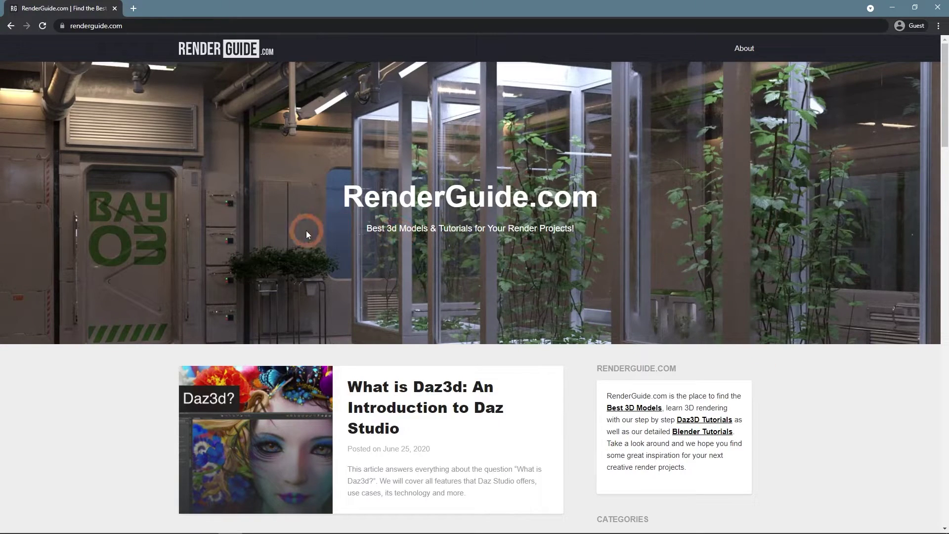
scroll(779, 353, down, 3)
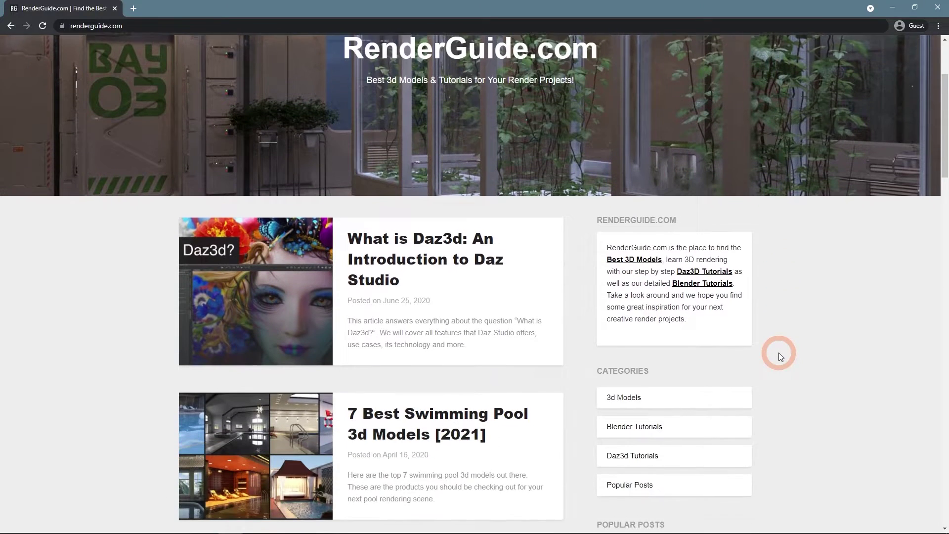
scroll(779, 352, down, 3)
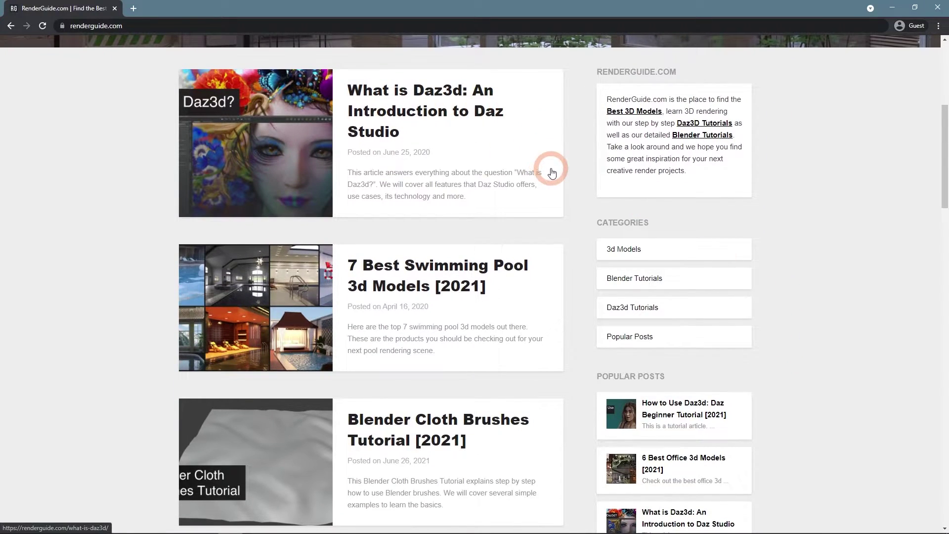
scroll(478, 314, down, 1)
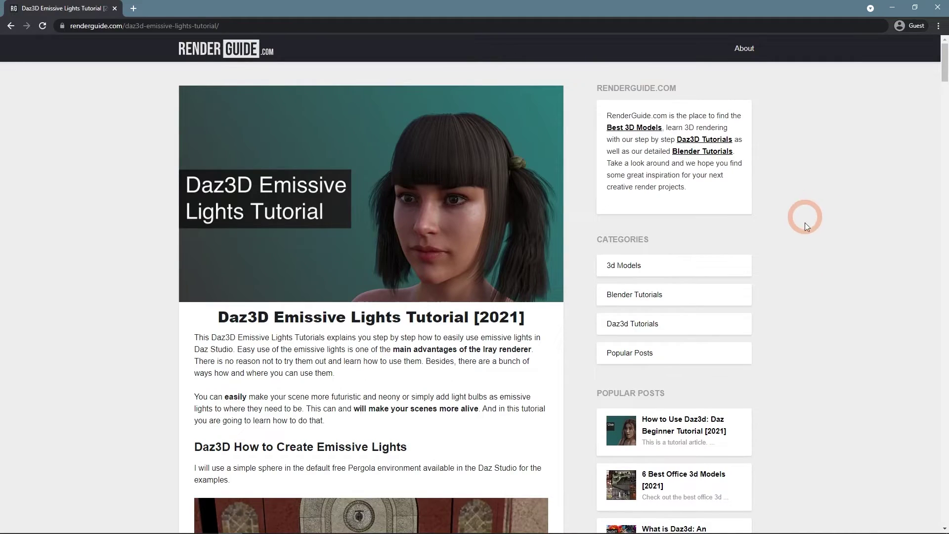
middle_click(836, 120)
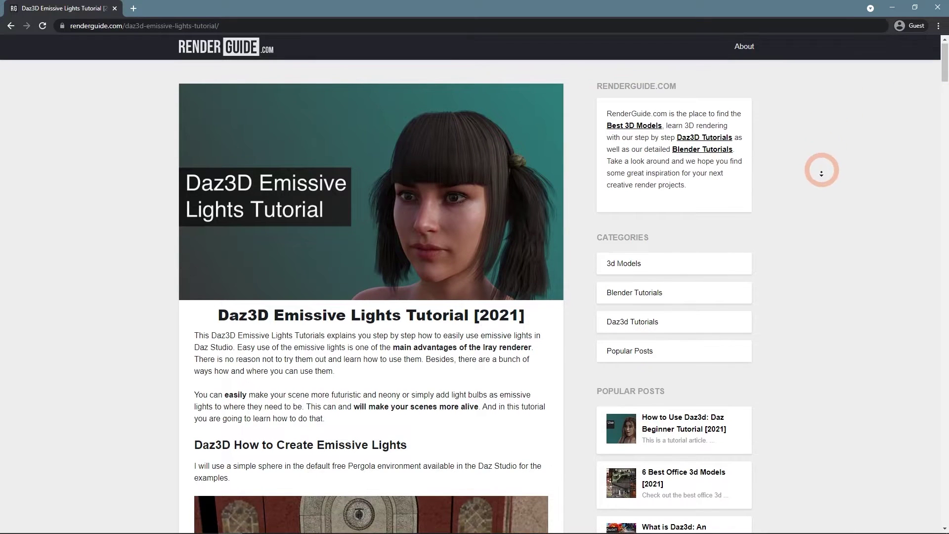